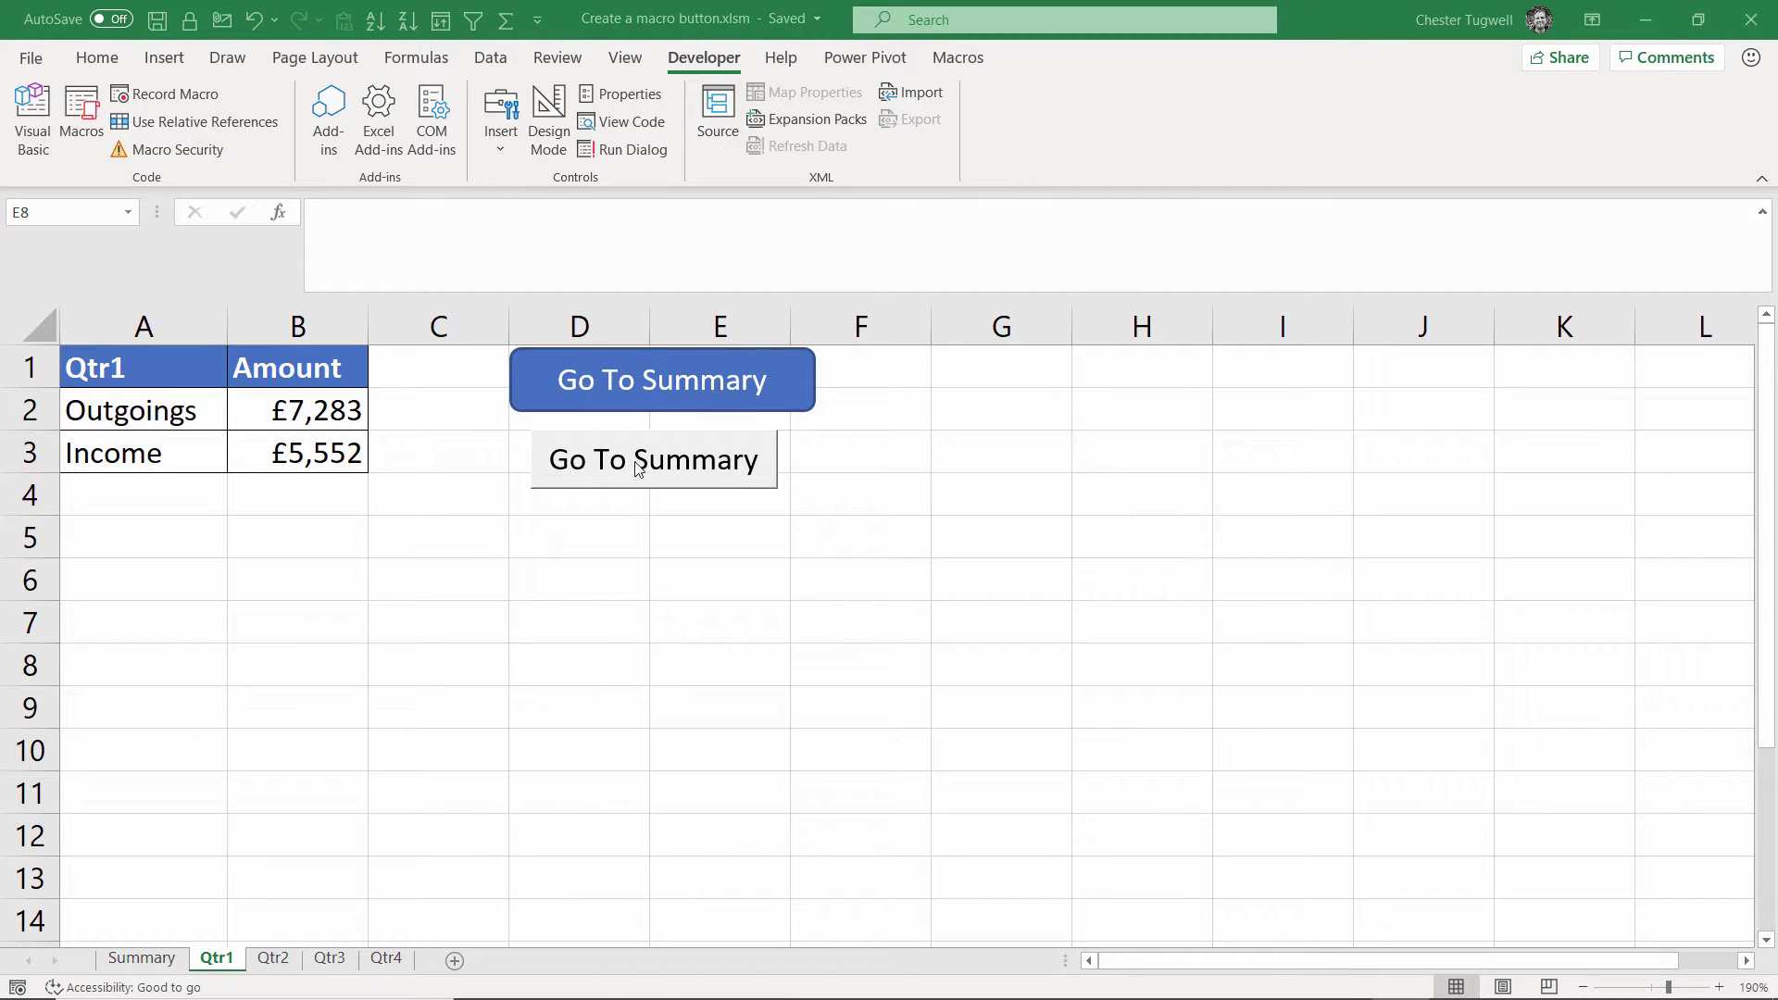
- Browse the Qtr1–Qtr4 sheets and try the blue shape's jump to Summary
{"action": "left_click", "coordinate": [656, 386]}
{"action": "left_click", "coordinate": [655, 389]}
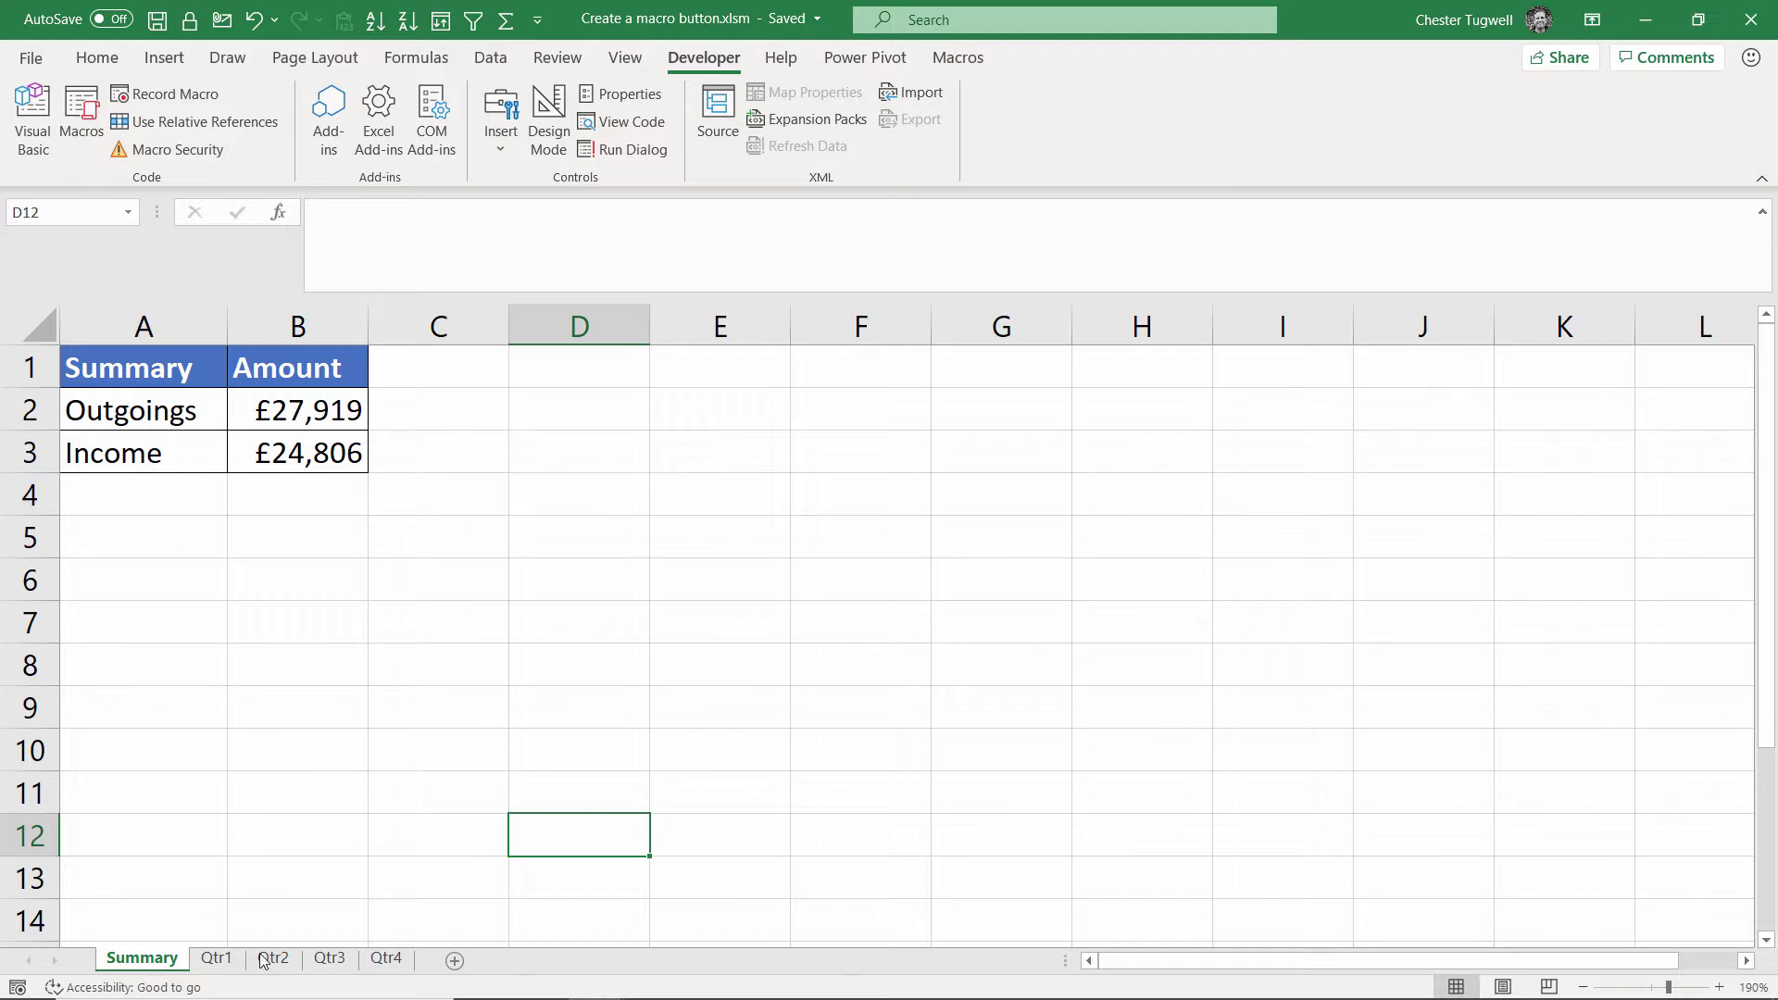
{"action": "left_click", "coordinate": [218, 960]}
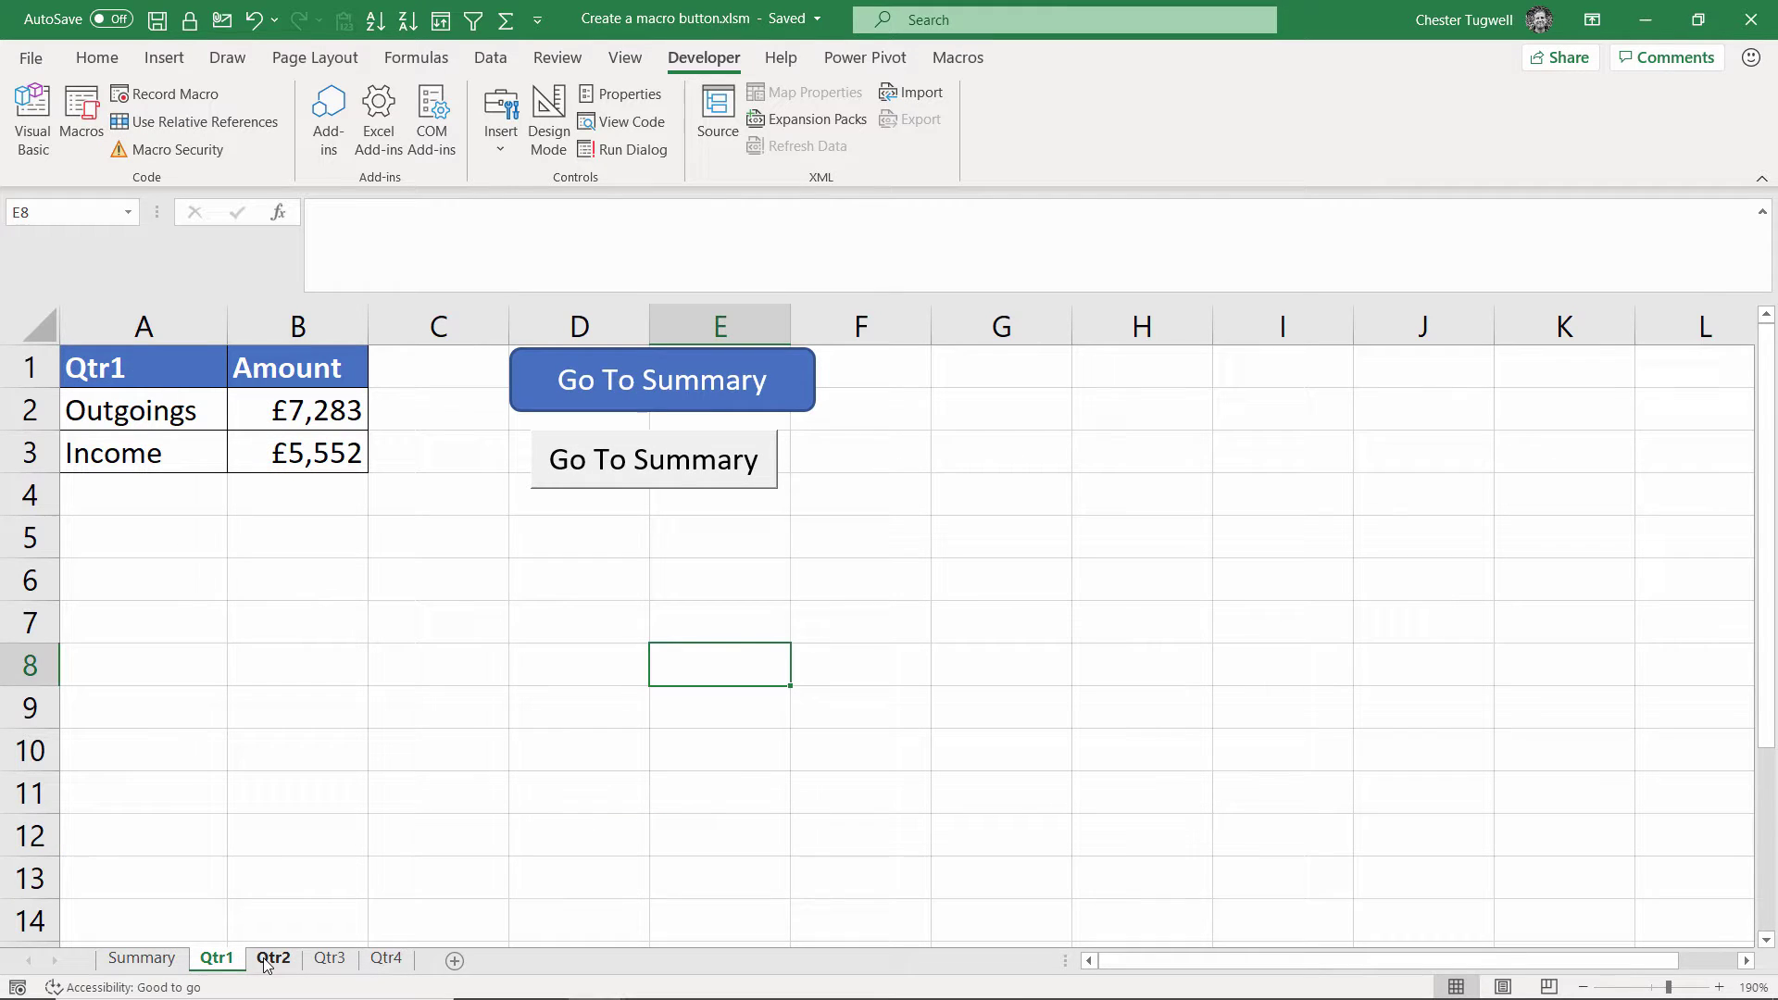
{"action": "left_click", "coordinate": [270, 960]}
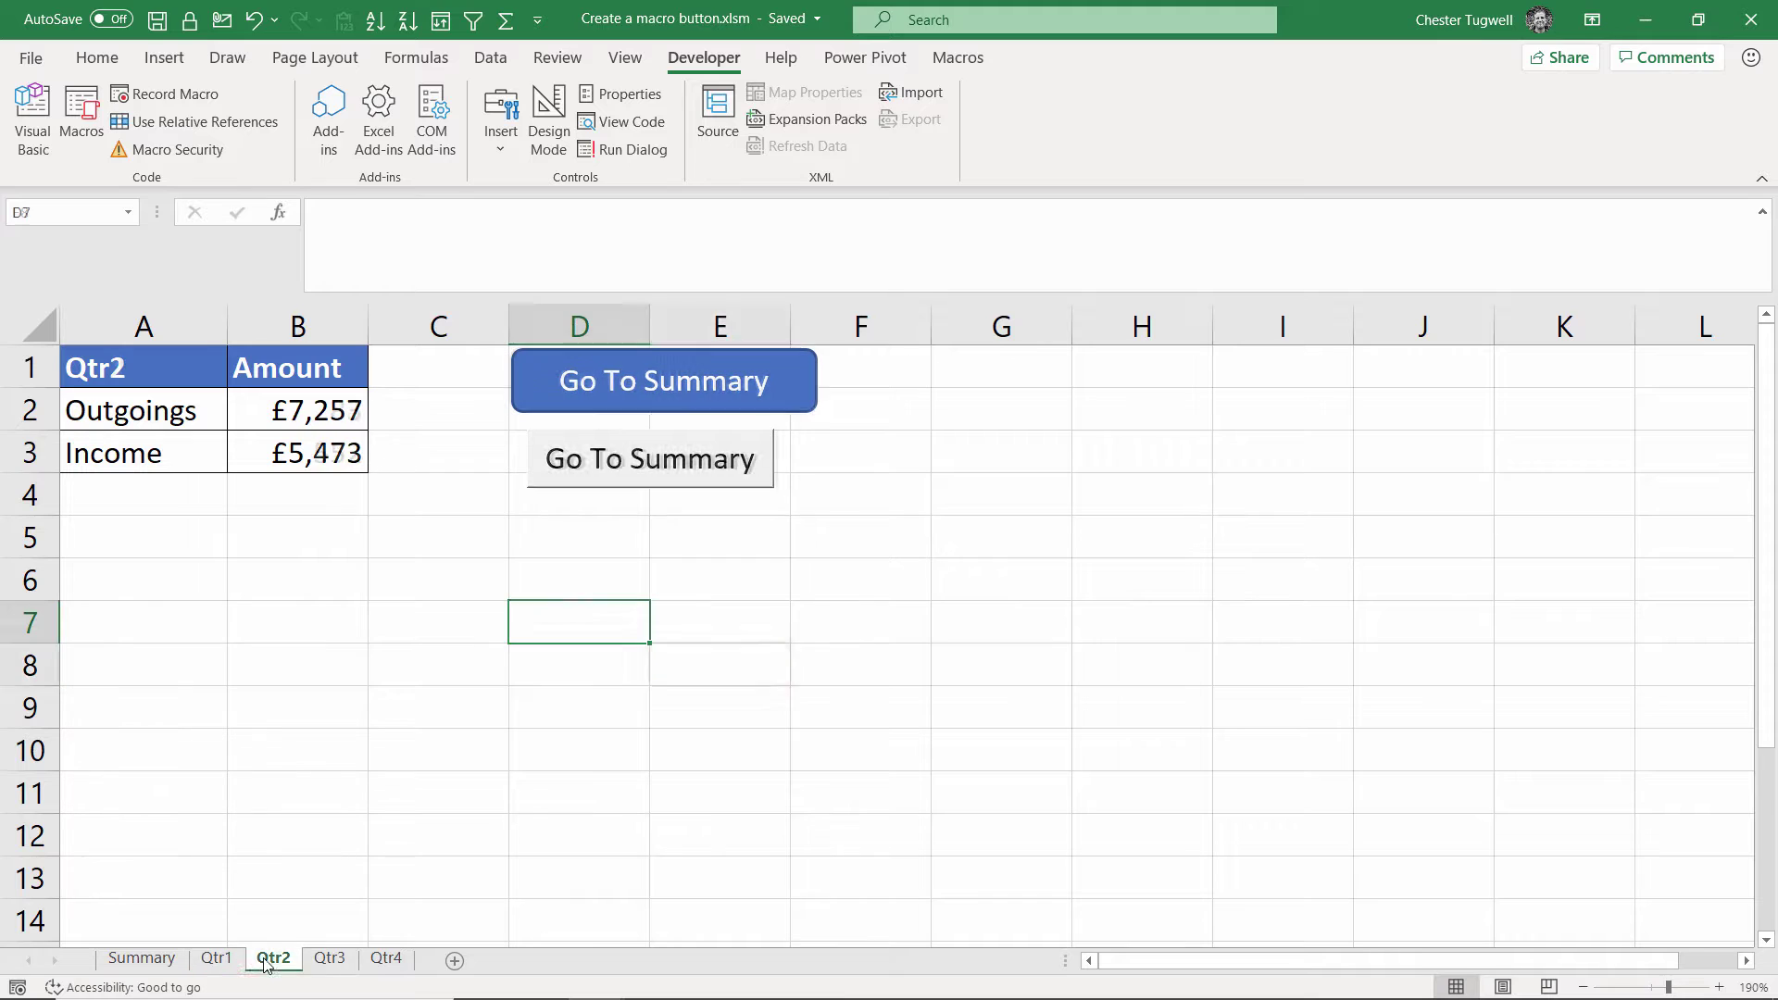
{"action": "left_click", "coordinate": [330, 960]}
{"action": "left_click", "coordinate": [389, 960]}
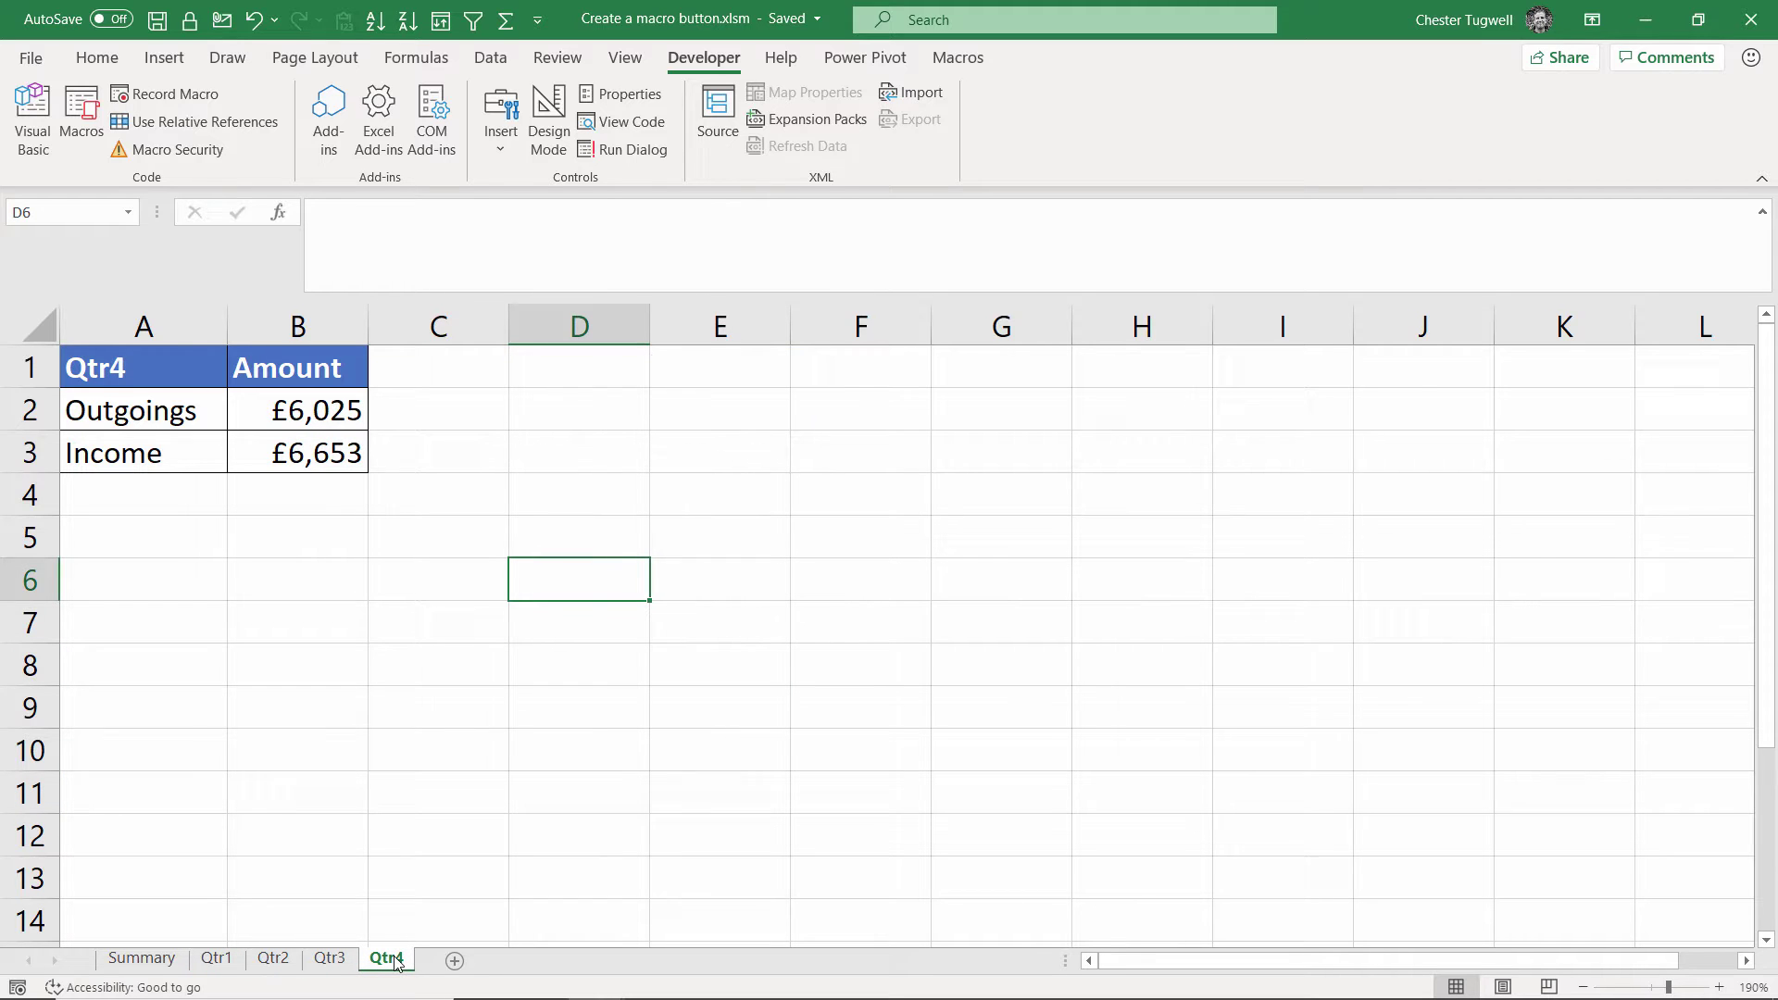
{"action": "left_click", "coordinate": [218, 960]}
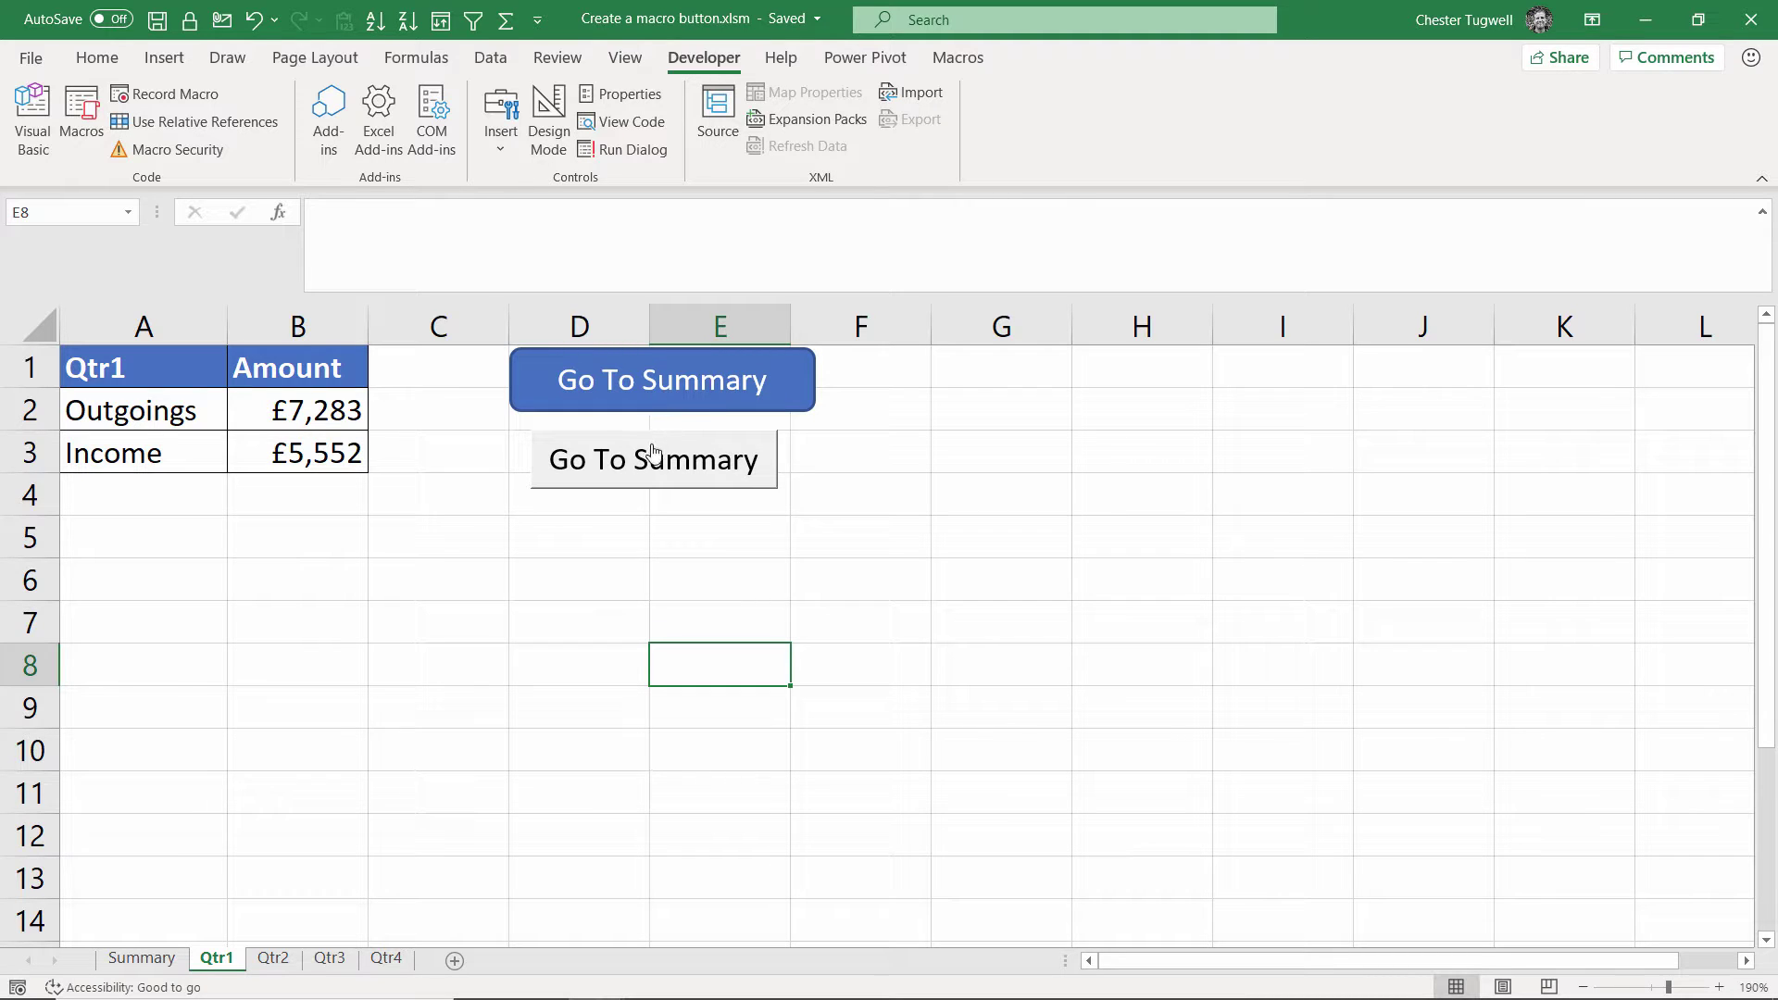
- On the Qtr4 sheet, enable the Developer tab through Customize the Ribbon and show it
{"action": "left_click", "coordinate": [662, 493]}
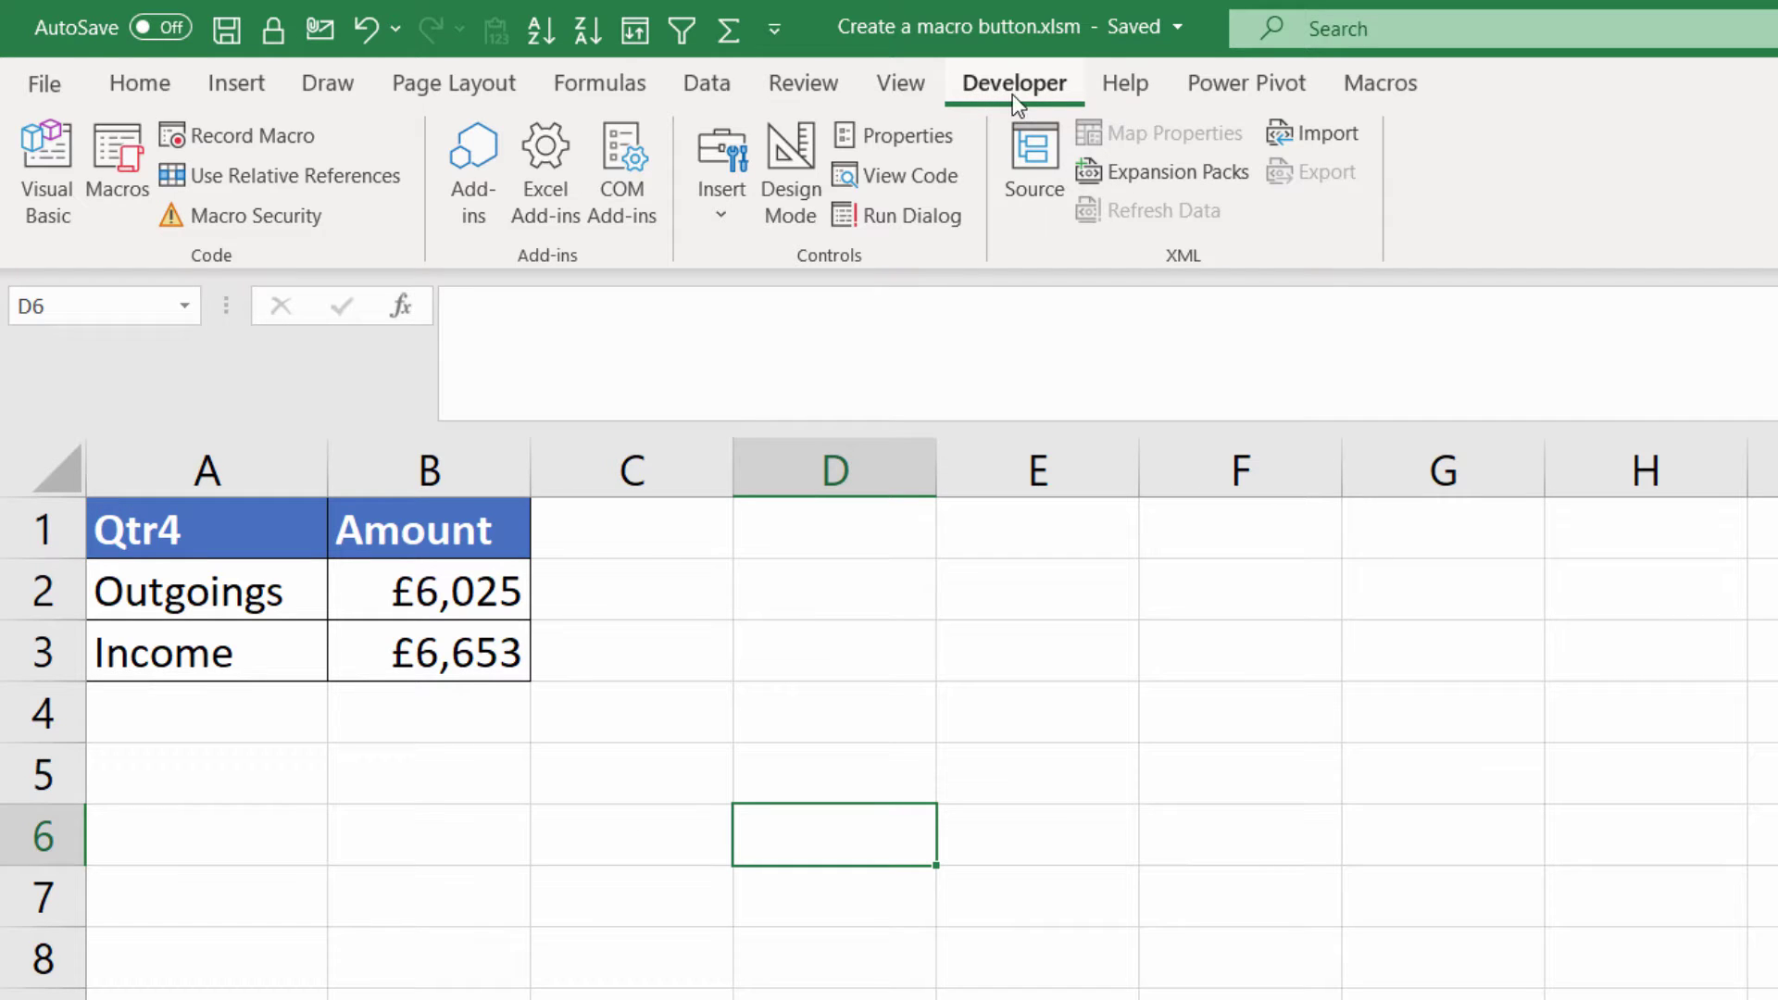
{"action": "left_click", "coordinate": [898, 85]}
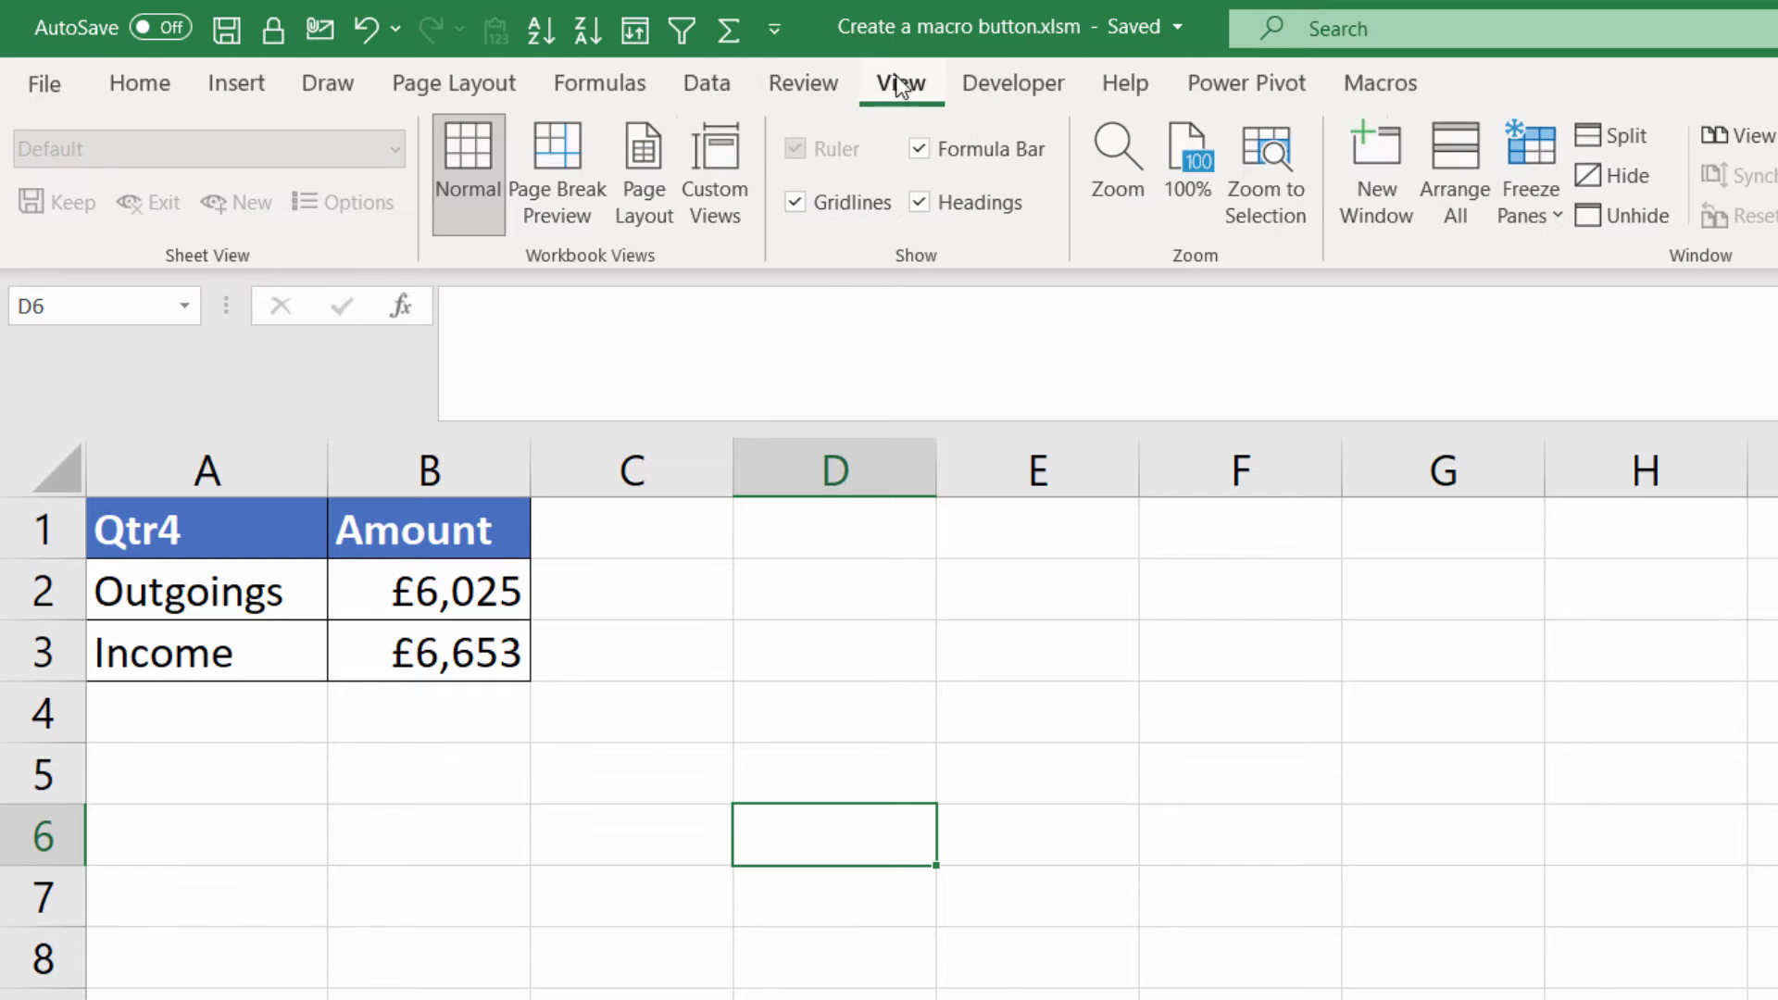
{"action": "right_click", "coordinate": [908, 85]}
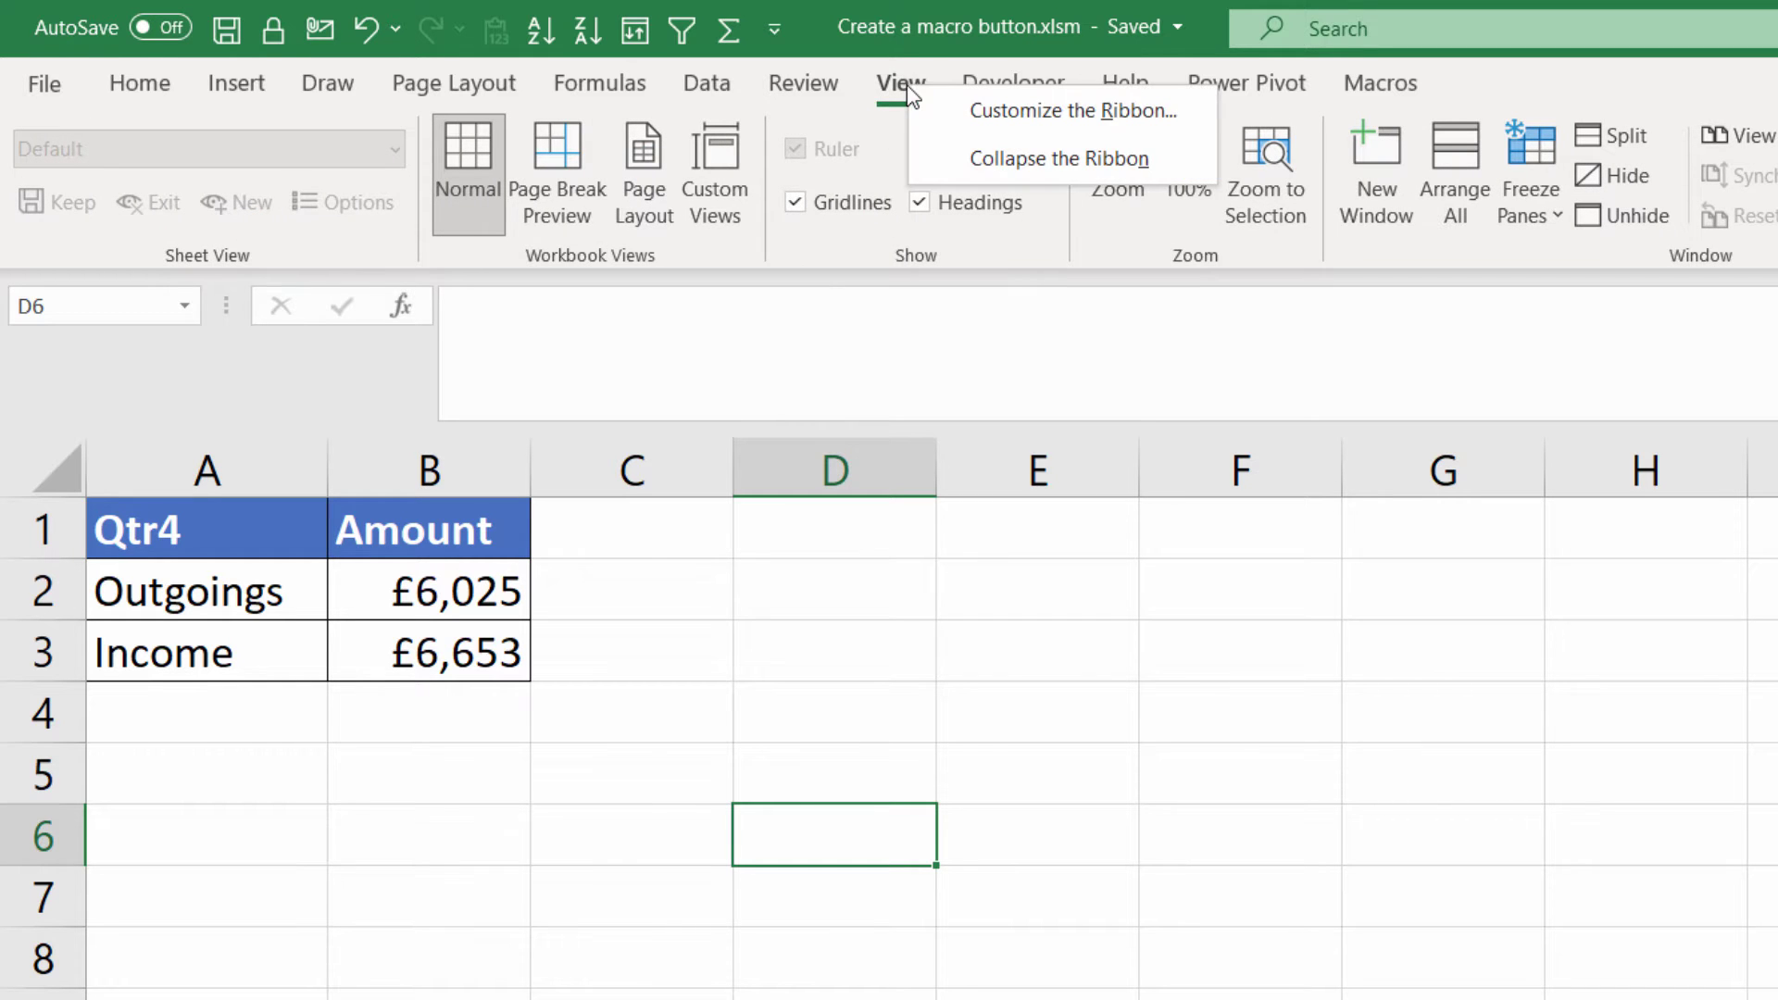
{"action": "left_click", "coordinate": [1008, 111]}
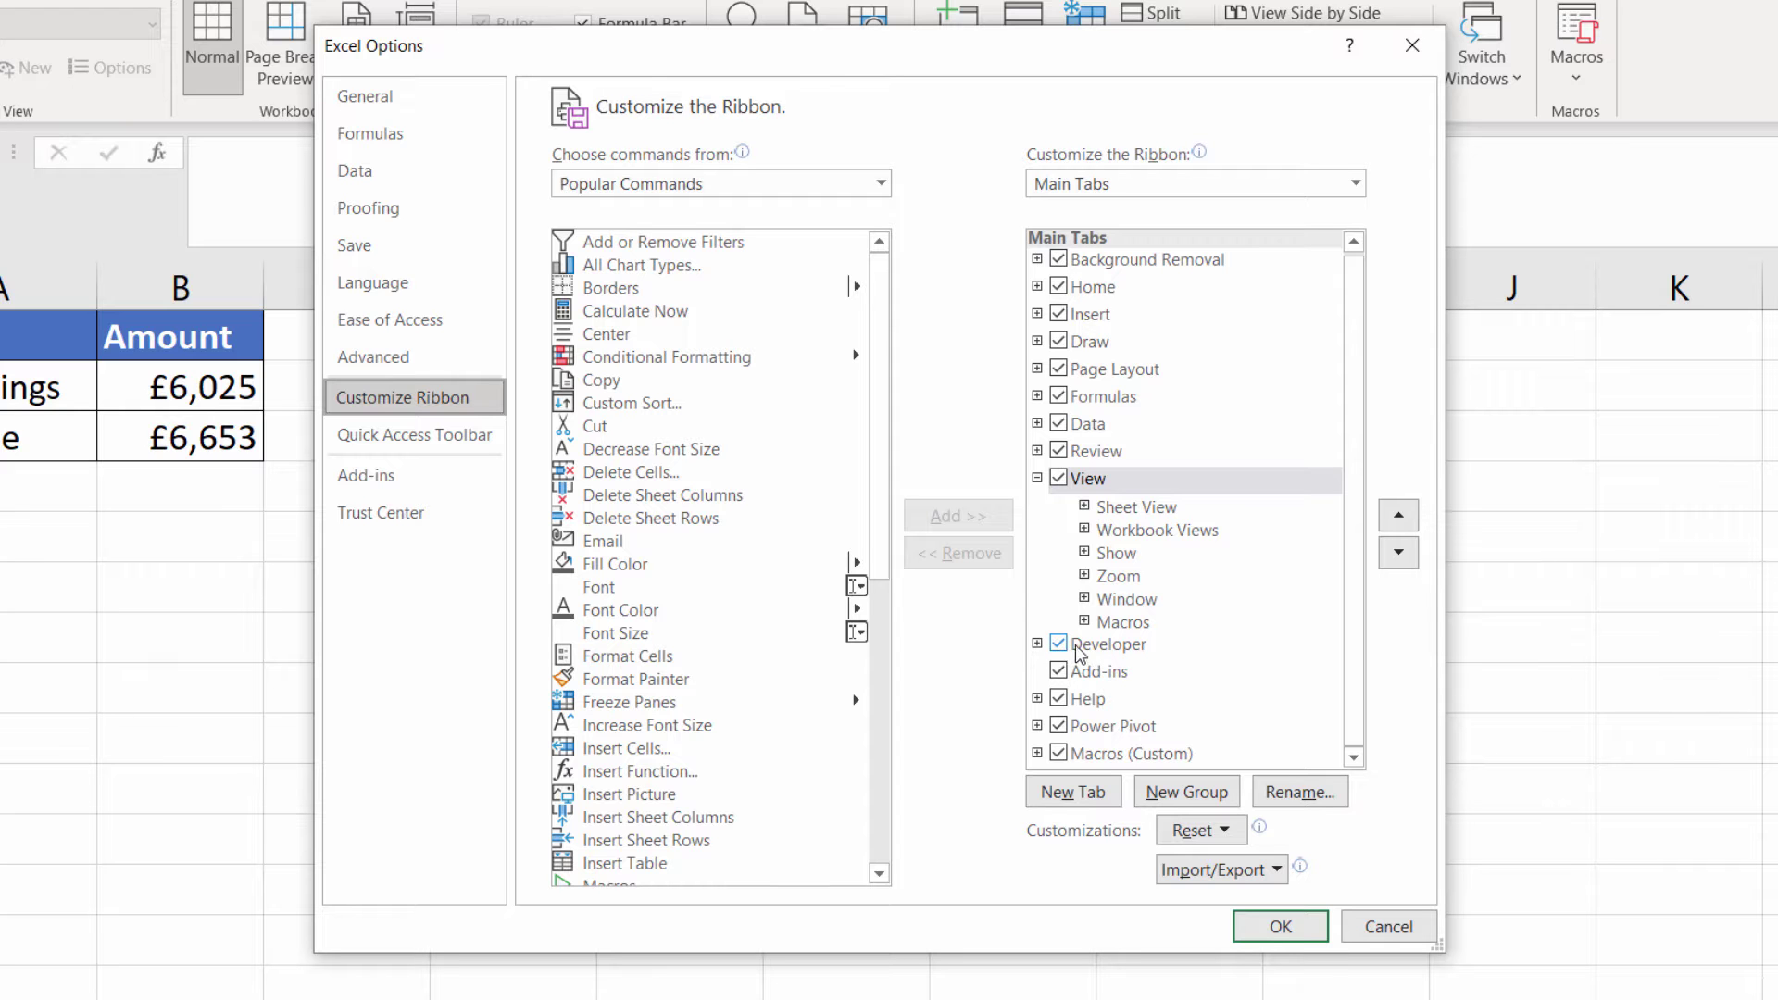
{"action": "left_click", "coordinate": [1282, 929]}
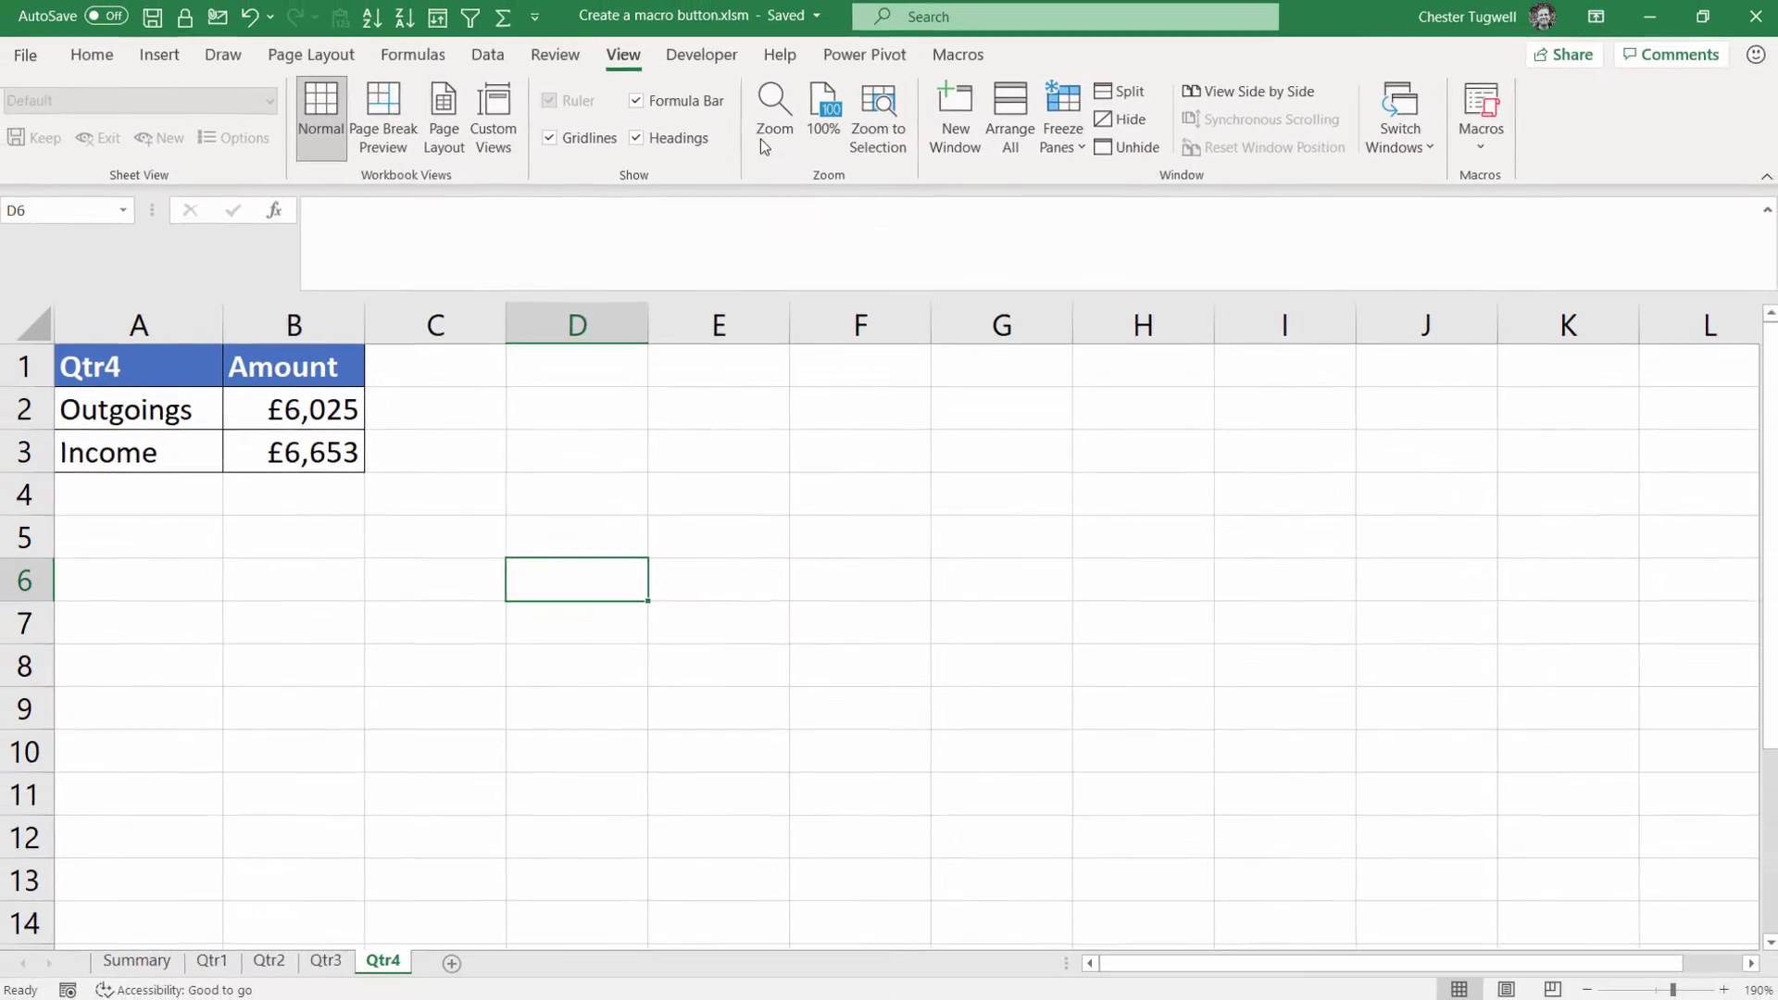
{"action": "left_click", "coordinate": [703, 57]}
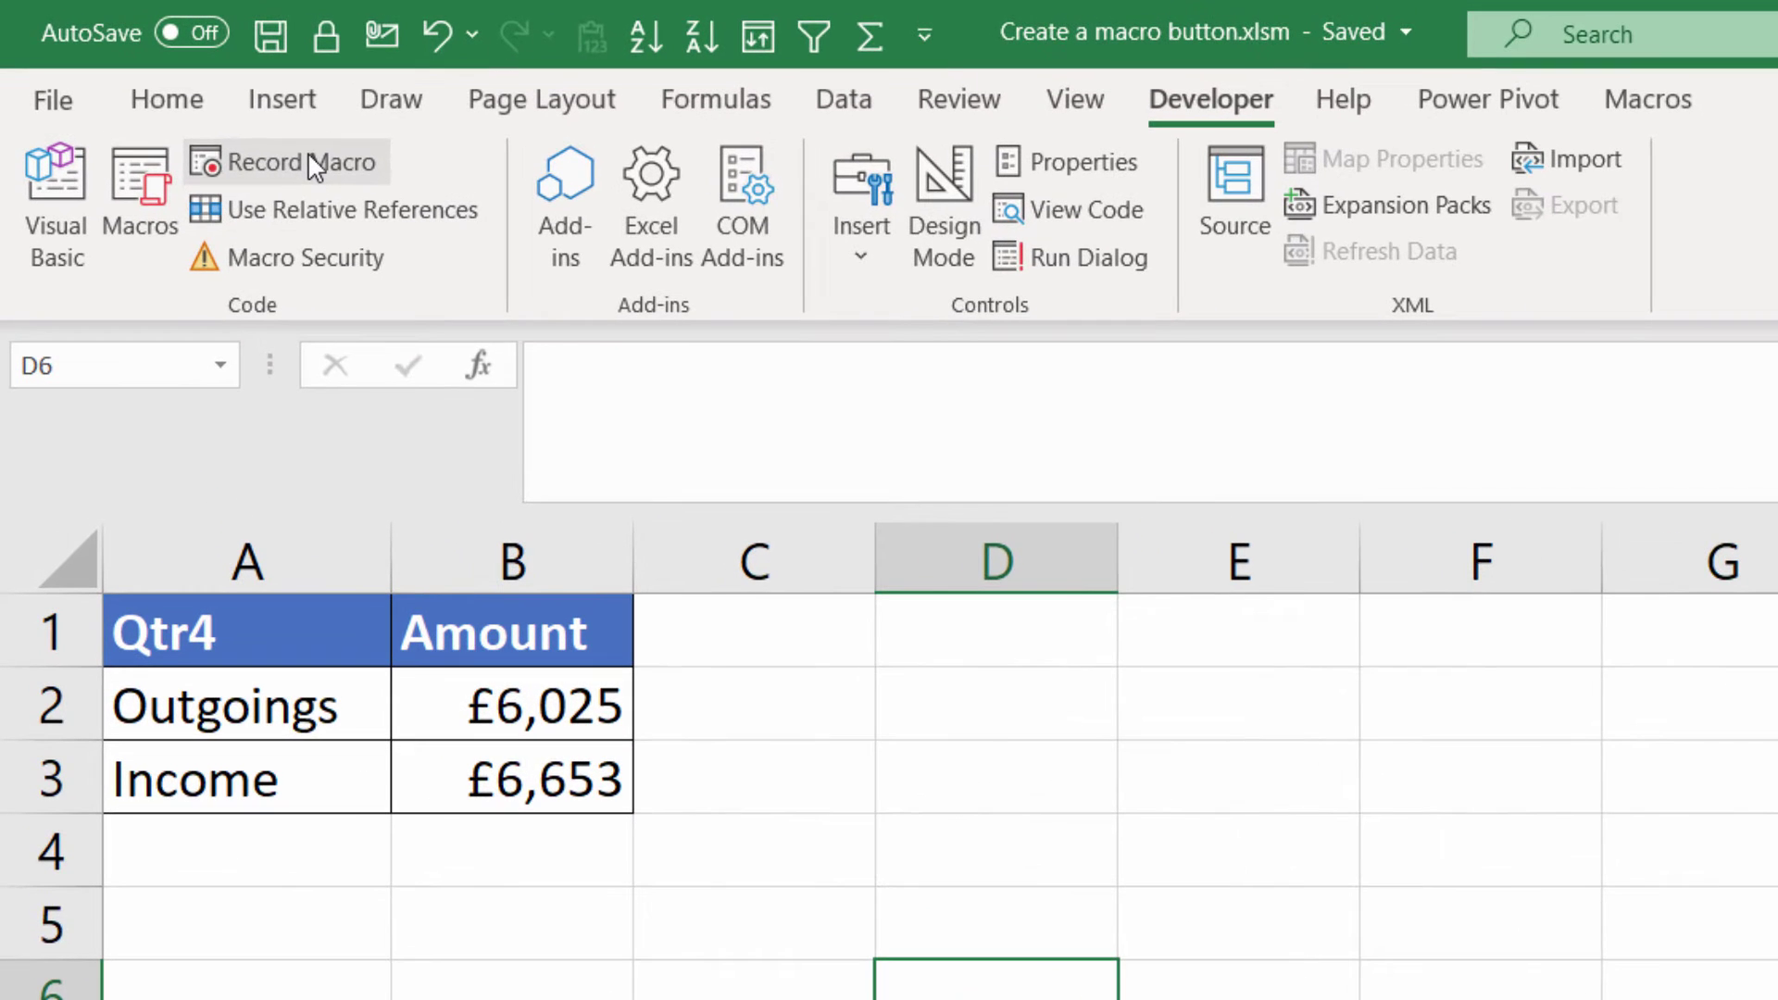
- Start recording a macro named GoToSummarySheet, stored in This Workbook
{"action": "left_click", "coordinate": [315, 169]}
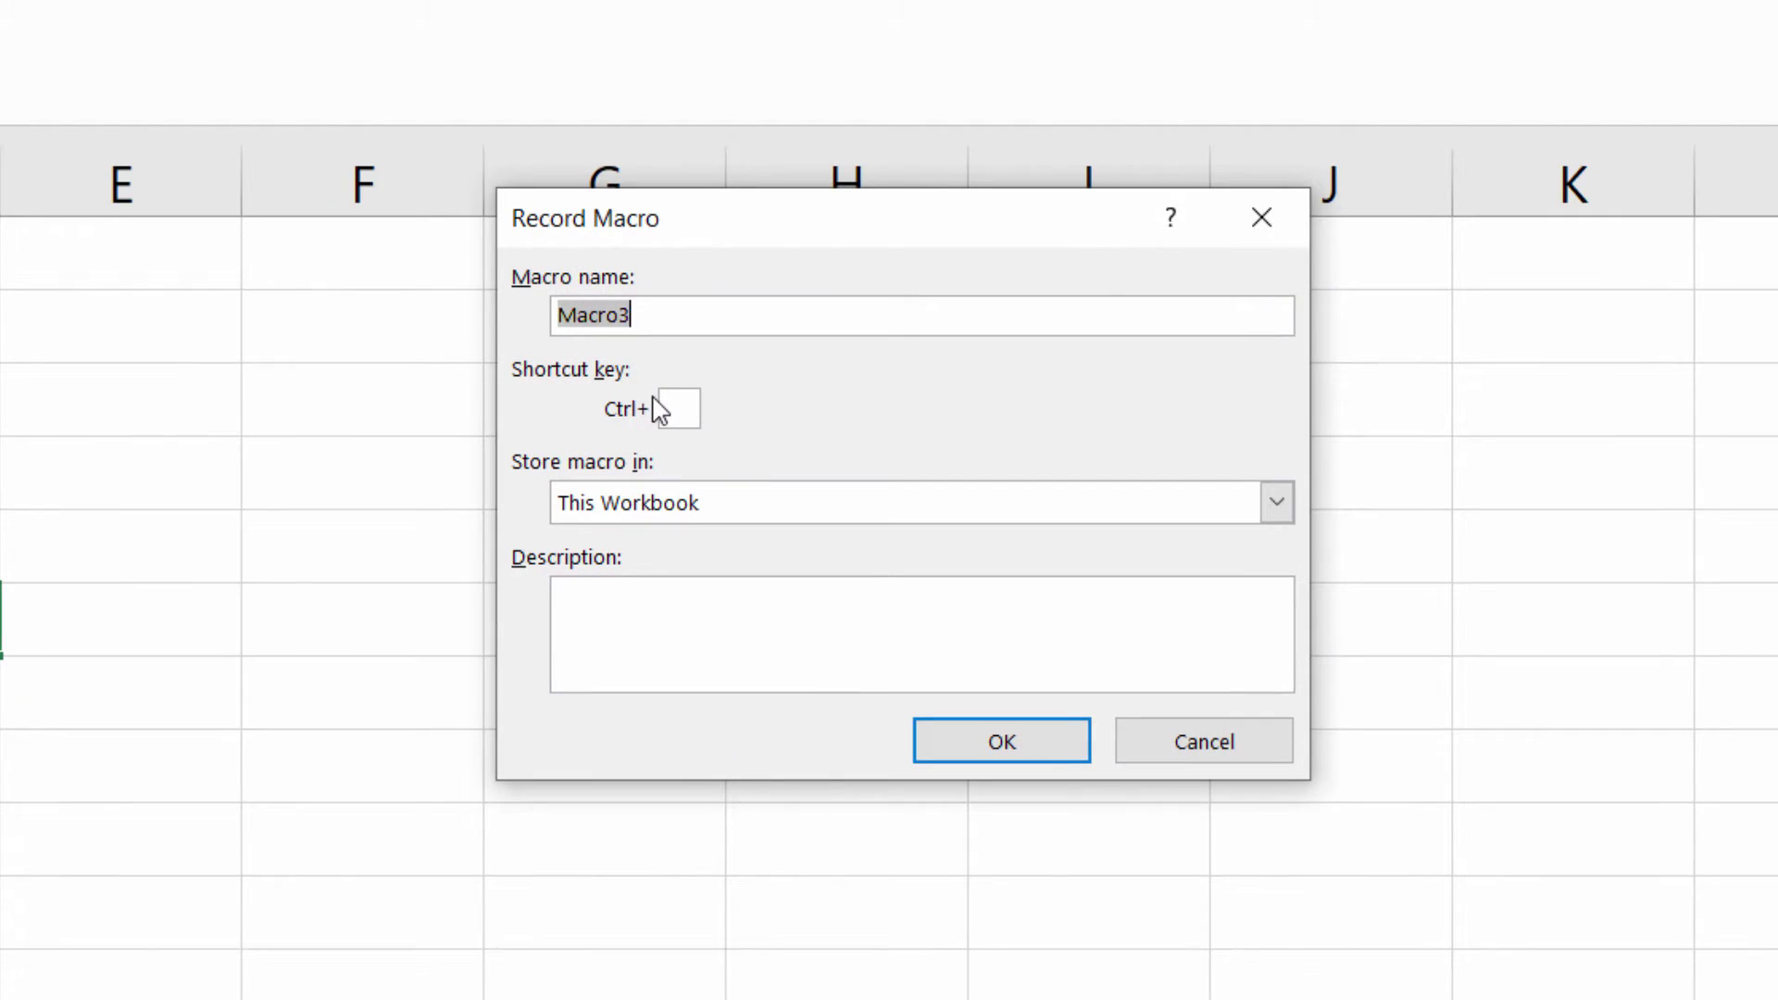
{"action": "type", "text": "g"}
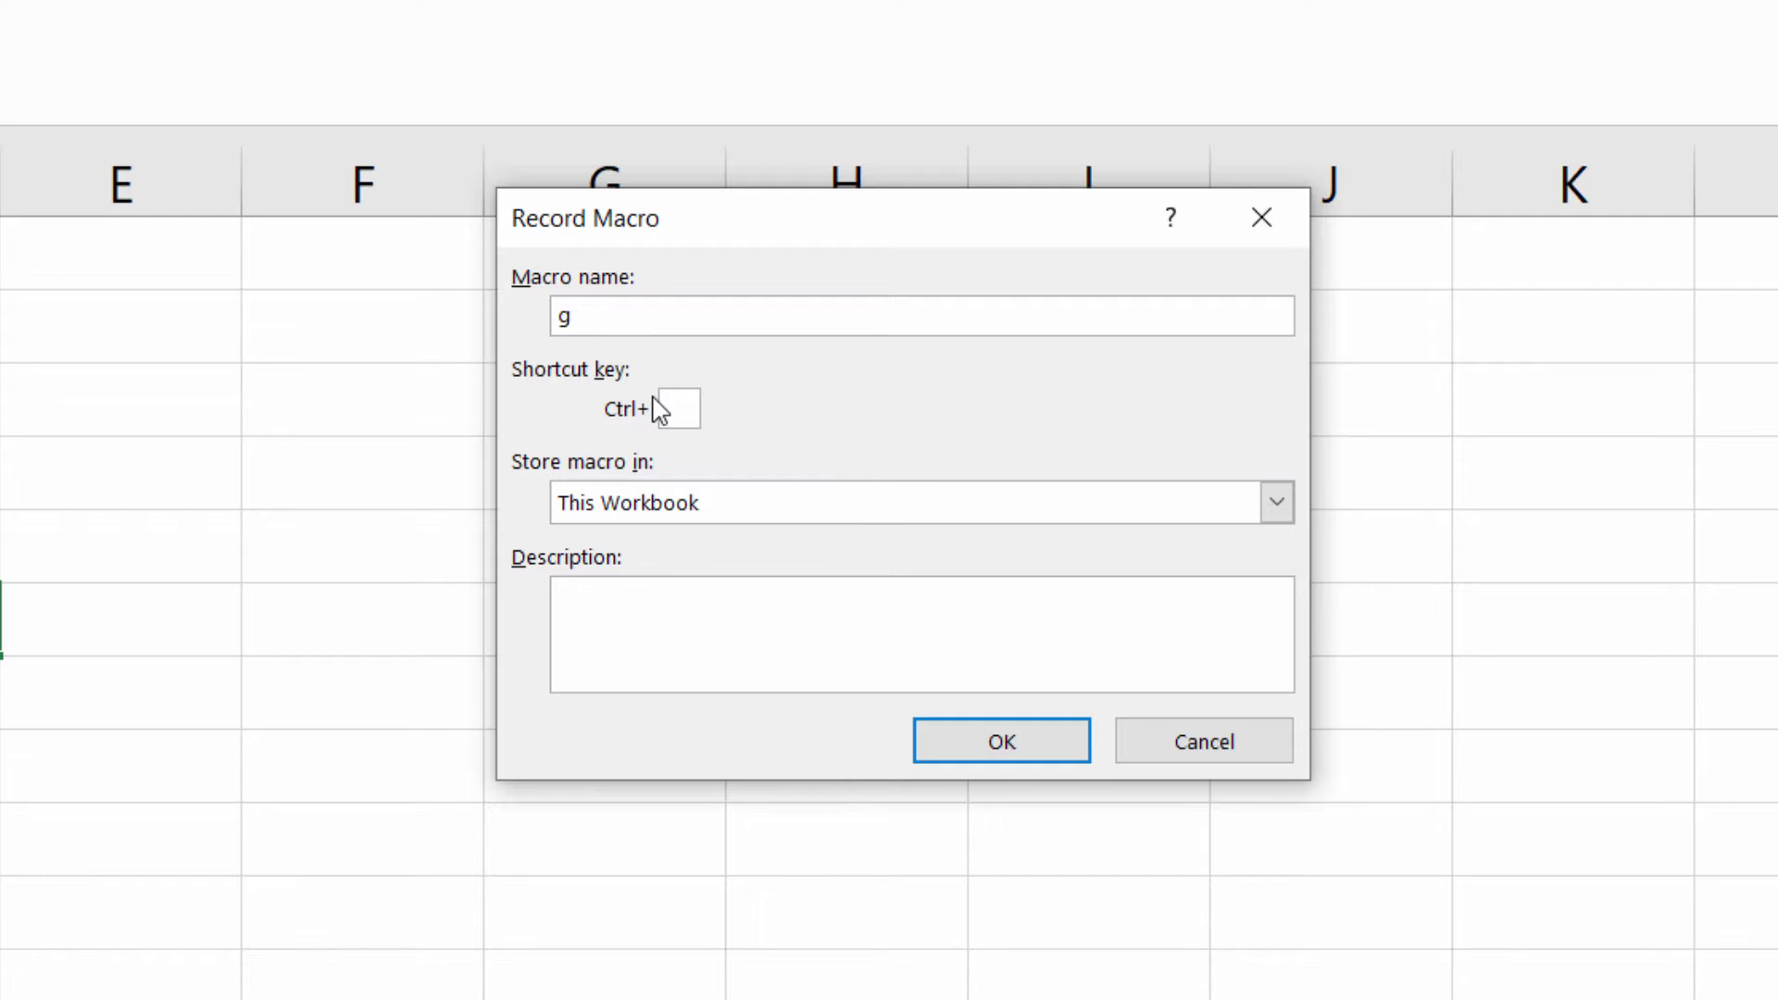
{"action": "key", "text": "BackSpace"}
{"action": "type", "text": "GoToSummary"}
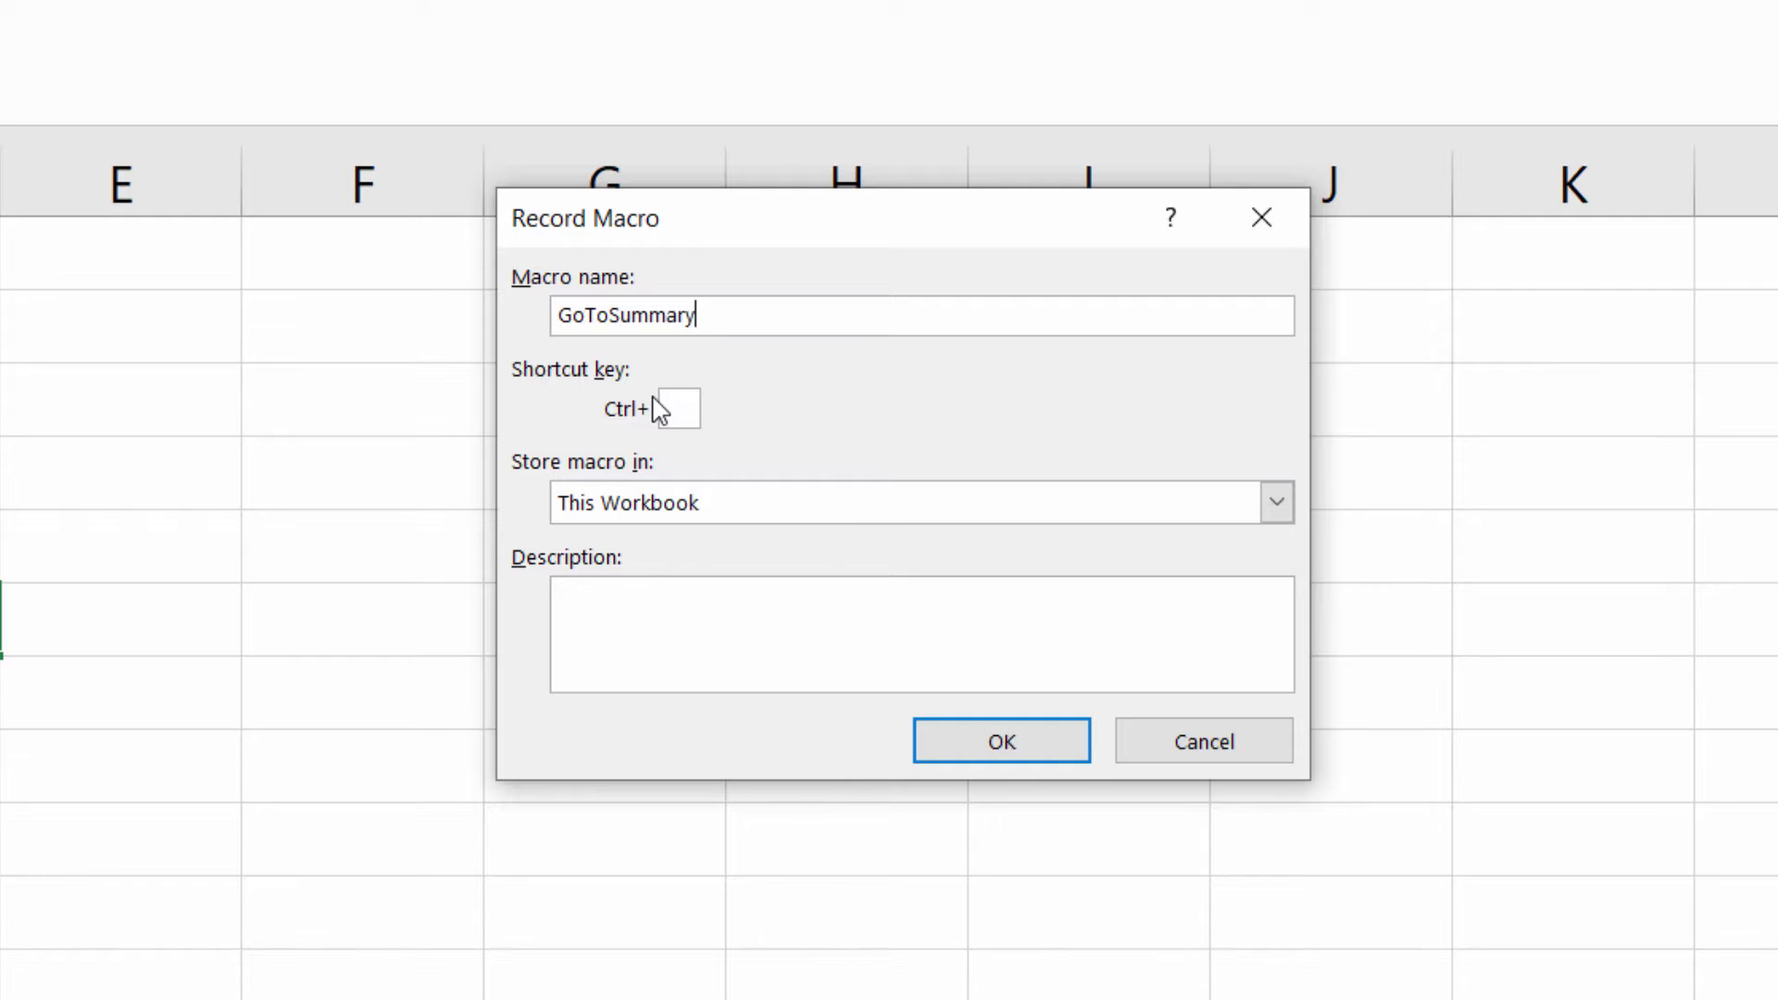
{"action": "type", "text": "Sheet"}
{"action": "left_click", "coordinate": [681, 507]}
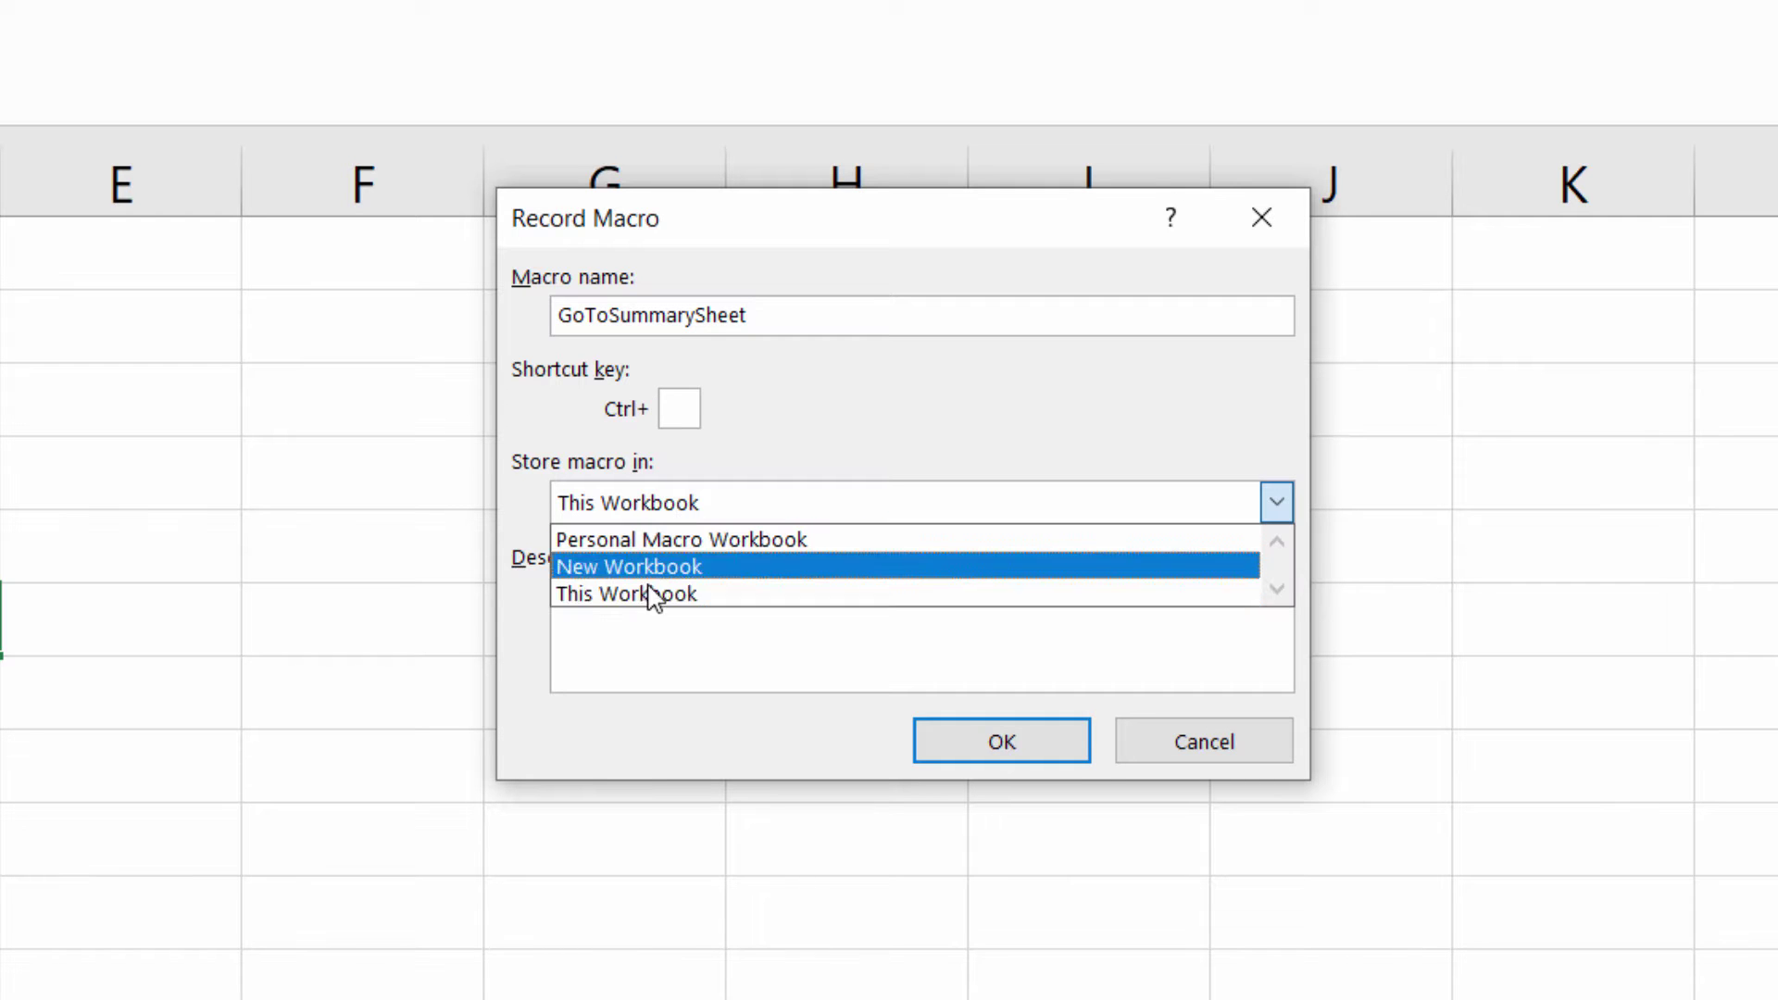
{"action": "left_click", "coordinate": [624, 601]}
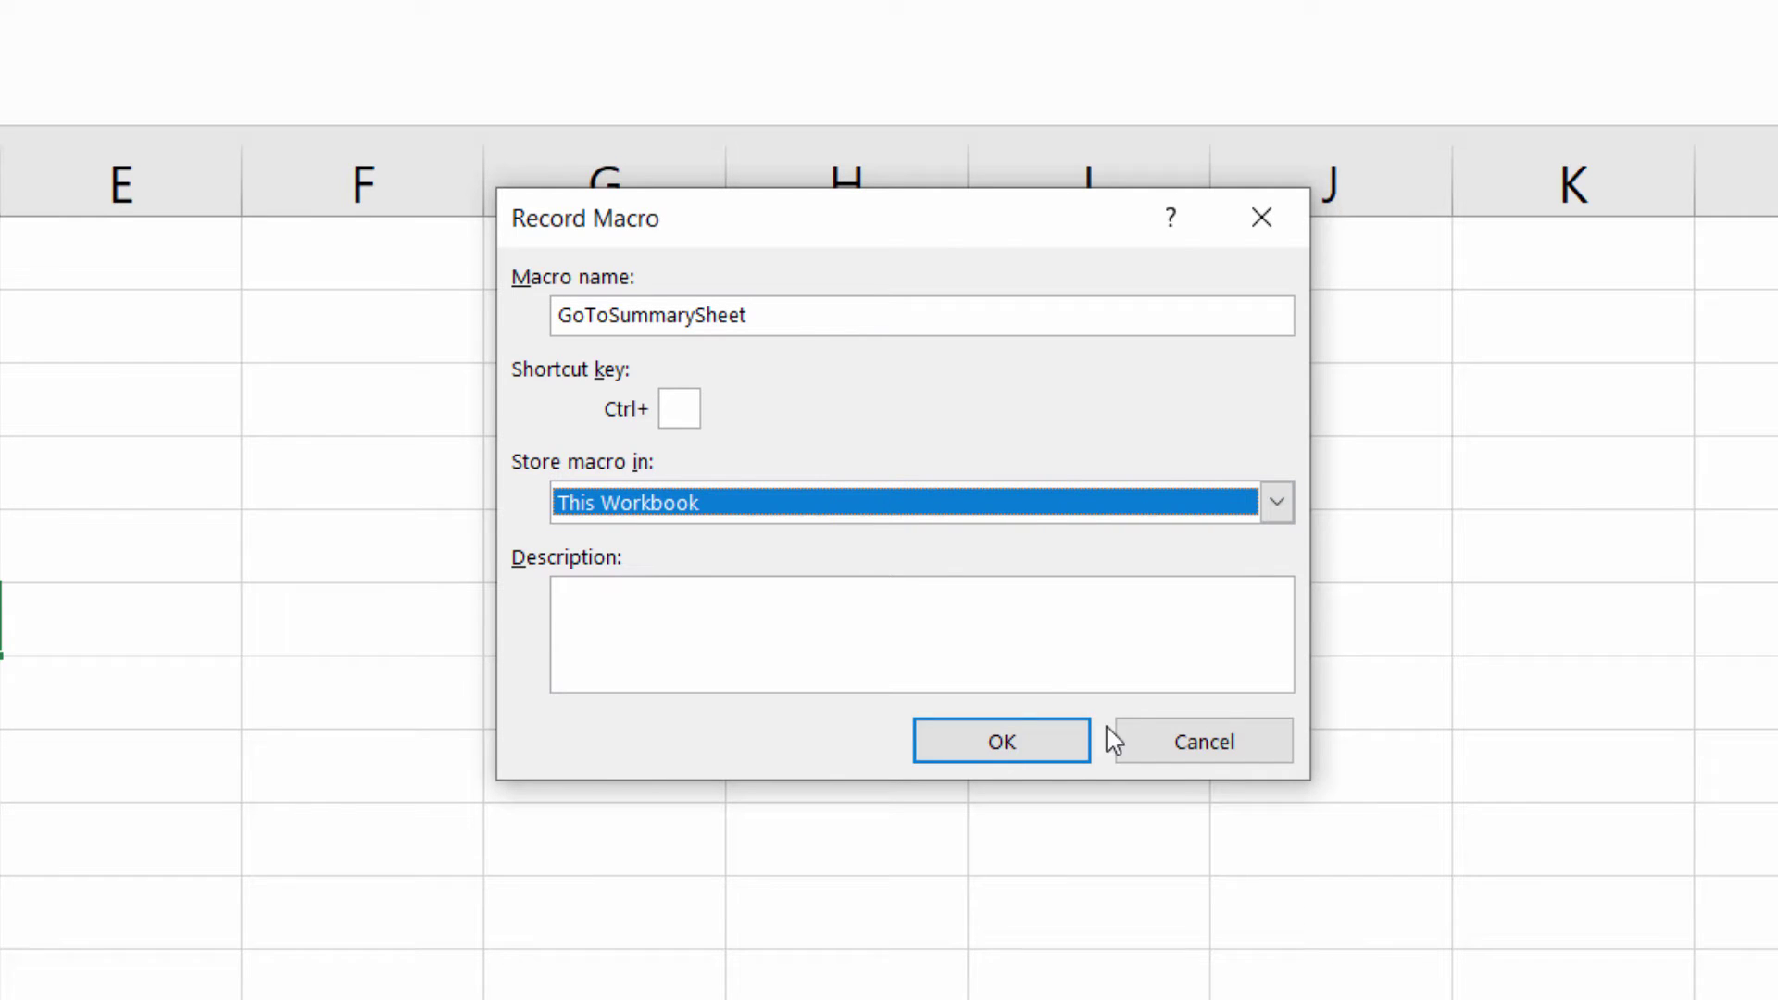
{"action": "left_click", "coordinate": [1008, 752]}
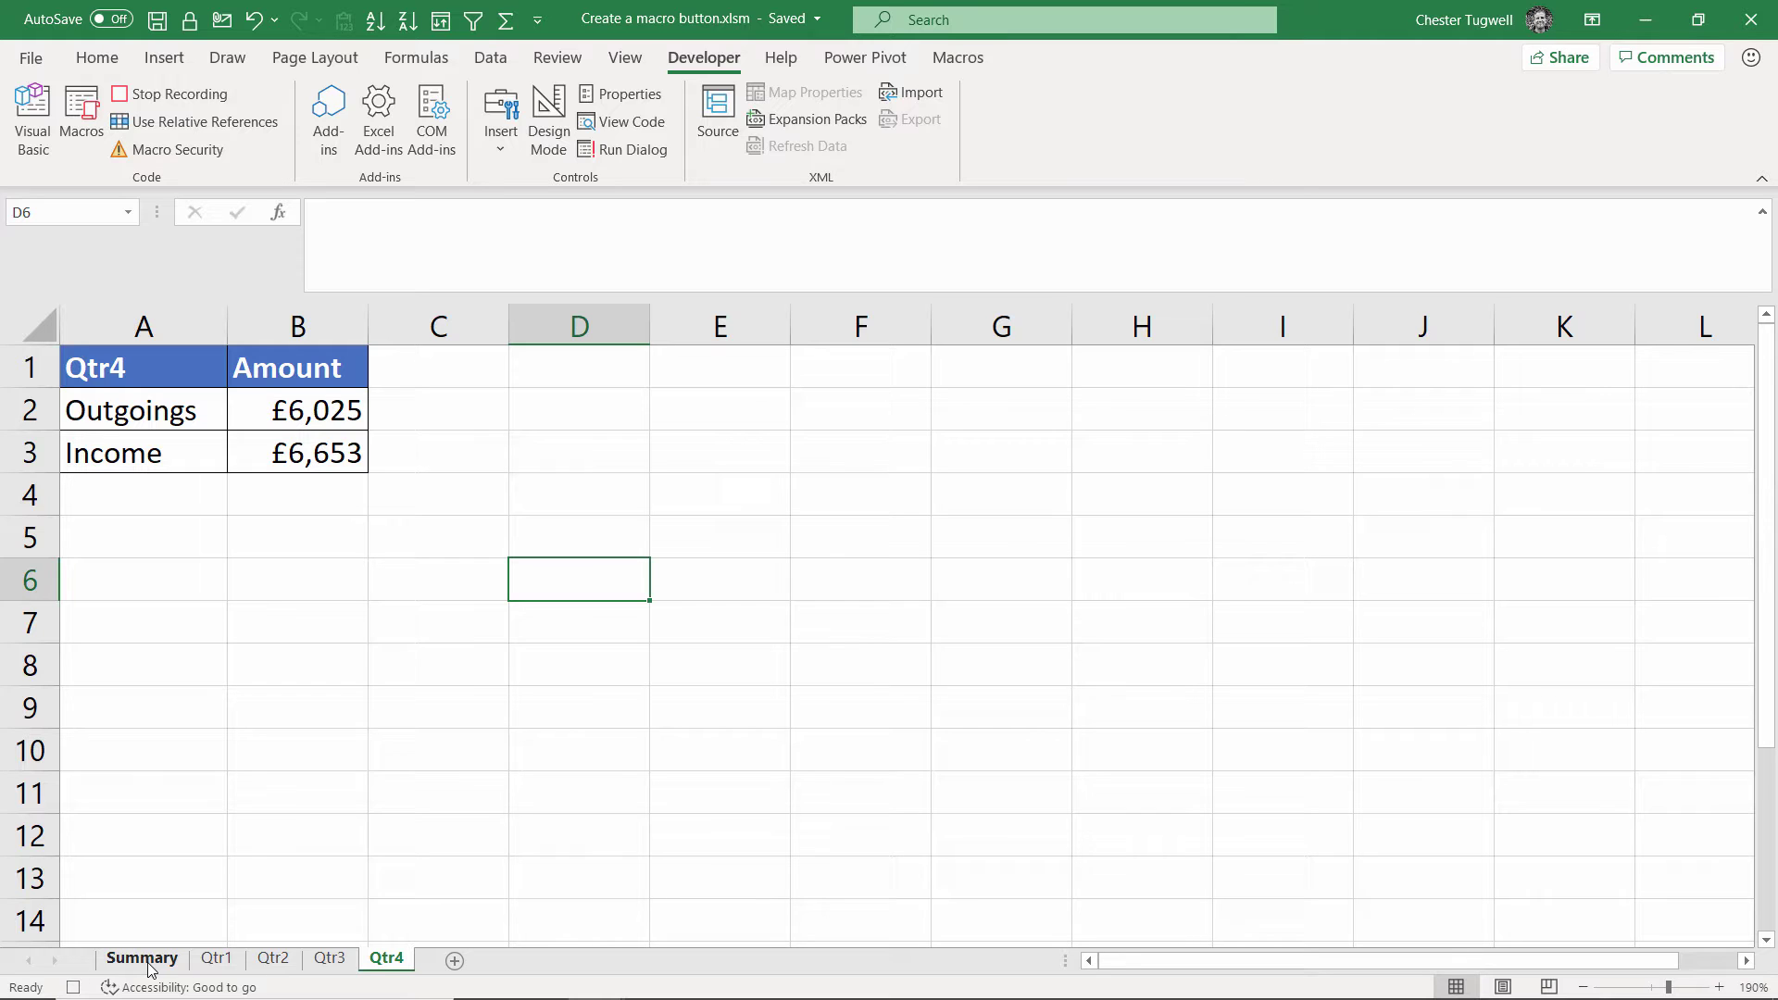
- Switch to the Summary sheet, then stop recording and select cell F4
{"action": "left_click", "coordinate": [150, 963]}
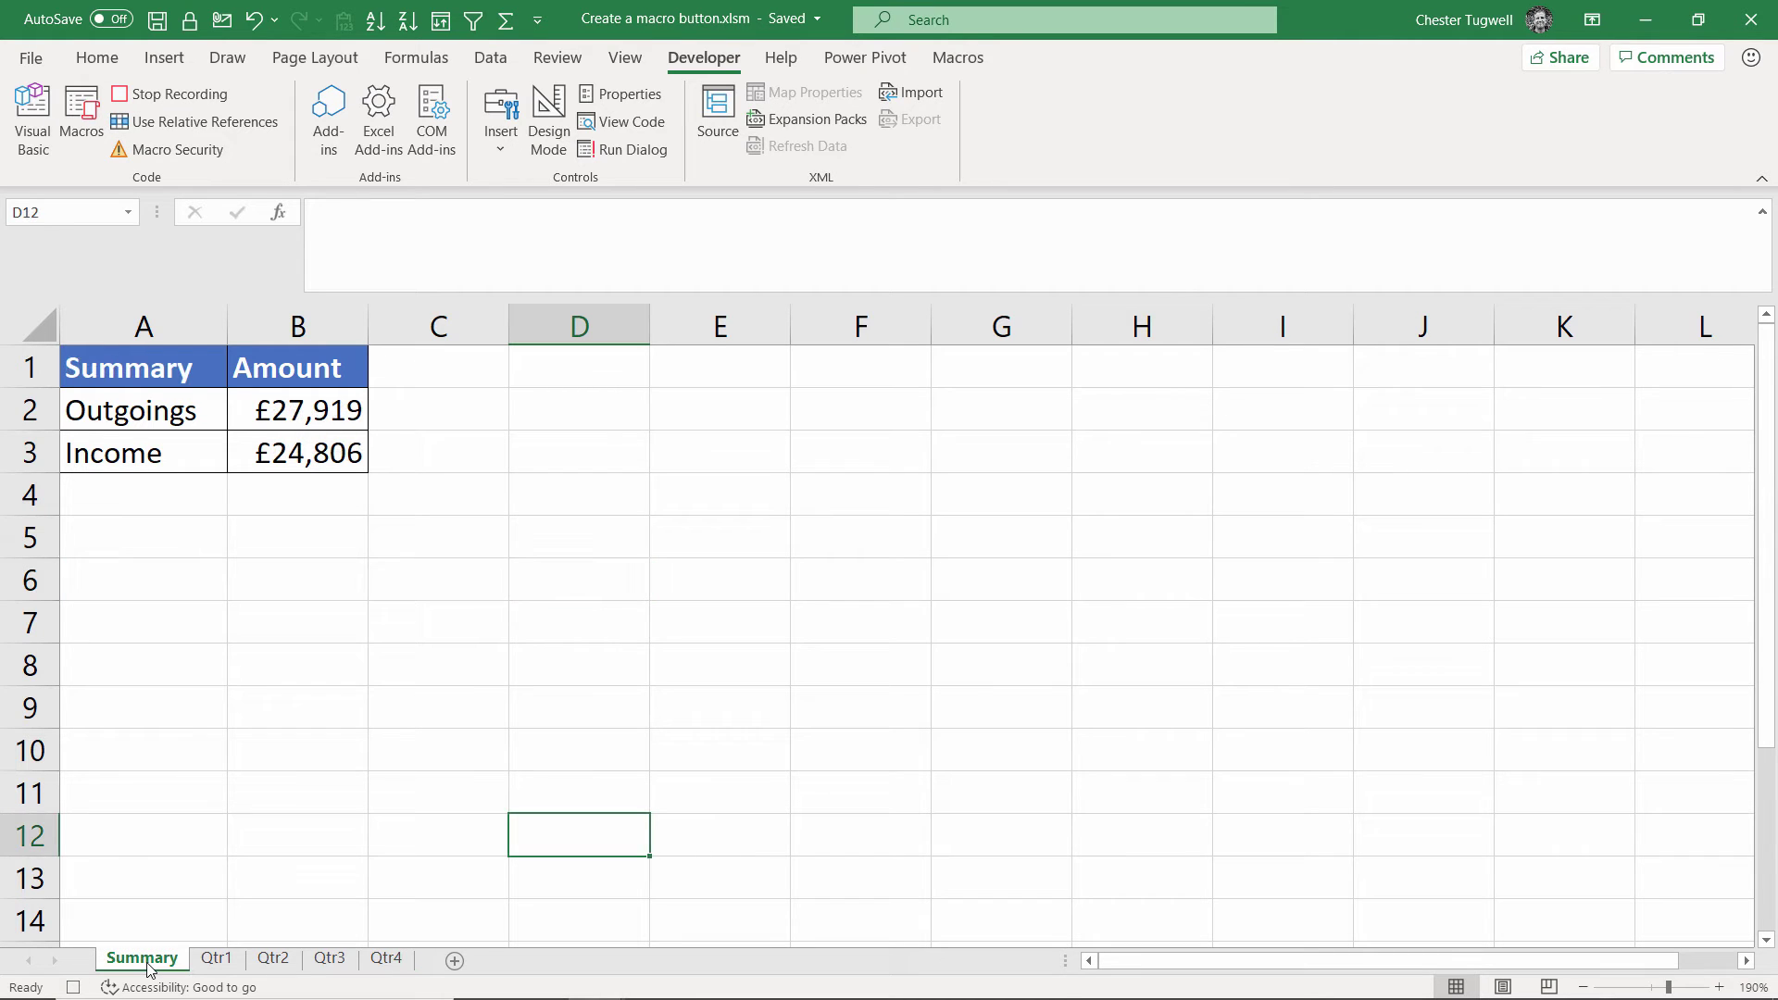
{"action": "left_click", "coordinate": [178, 95]}
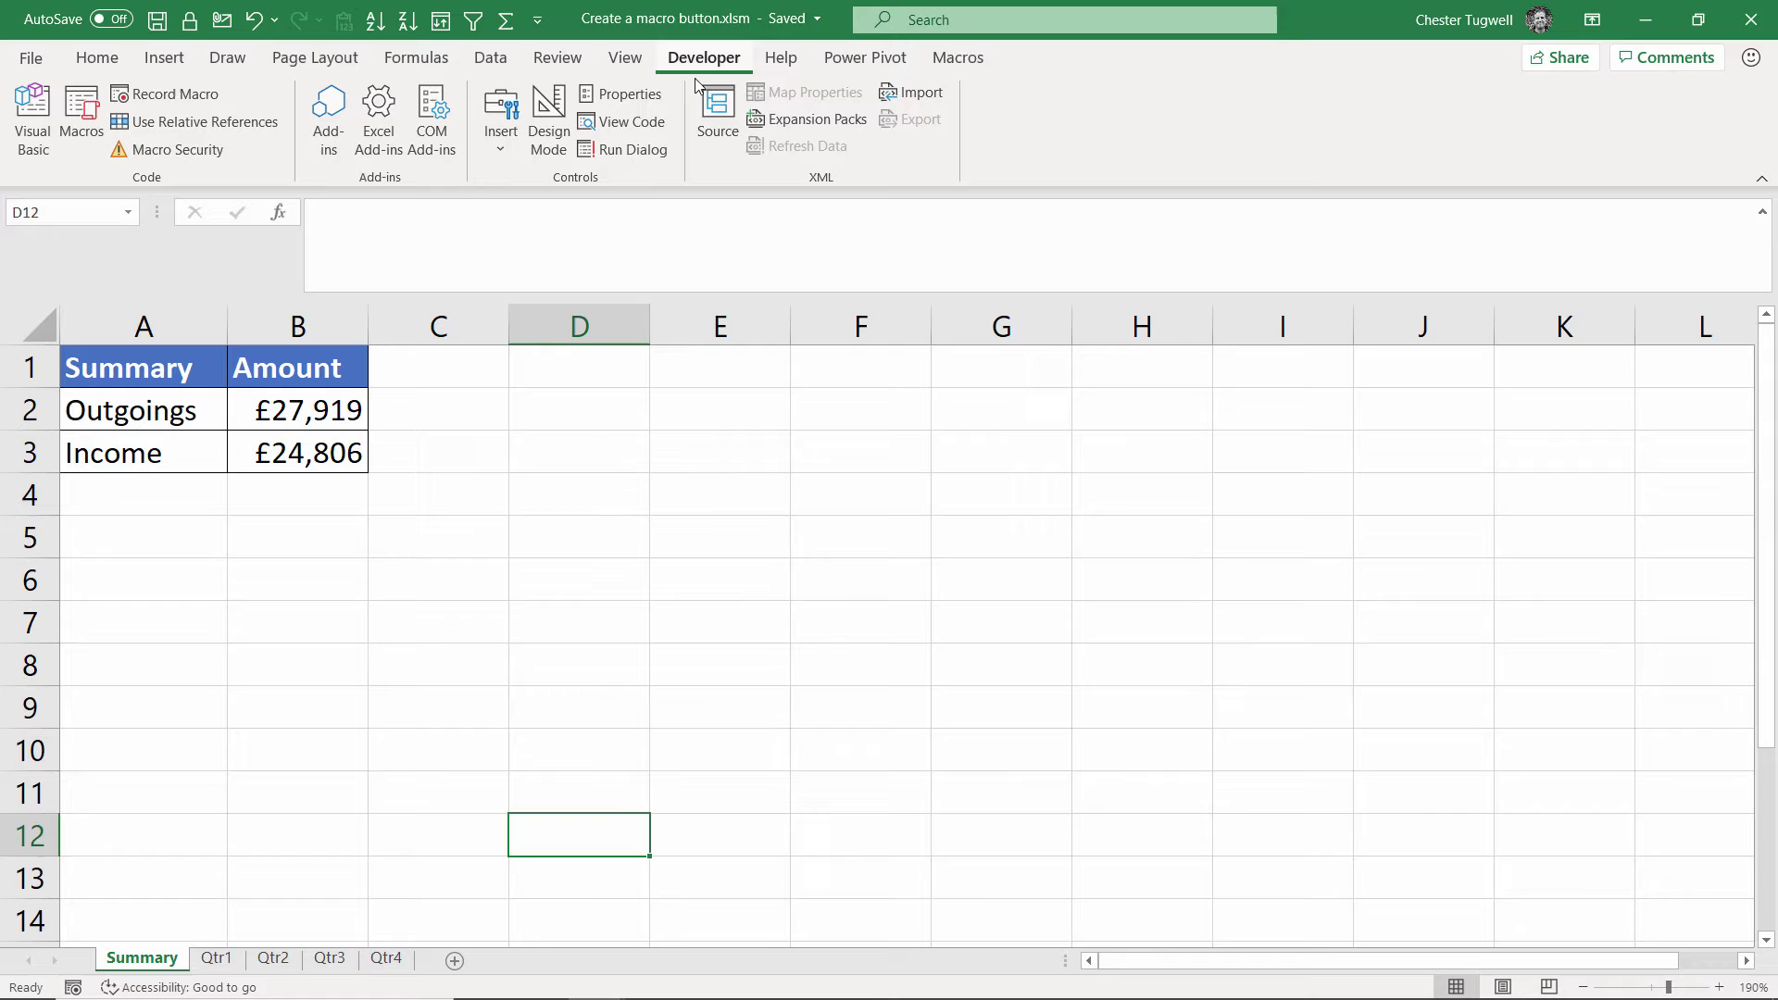
{"action": "left_click", "coordinate": [860, 494]}
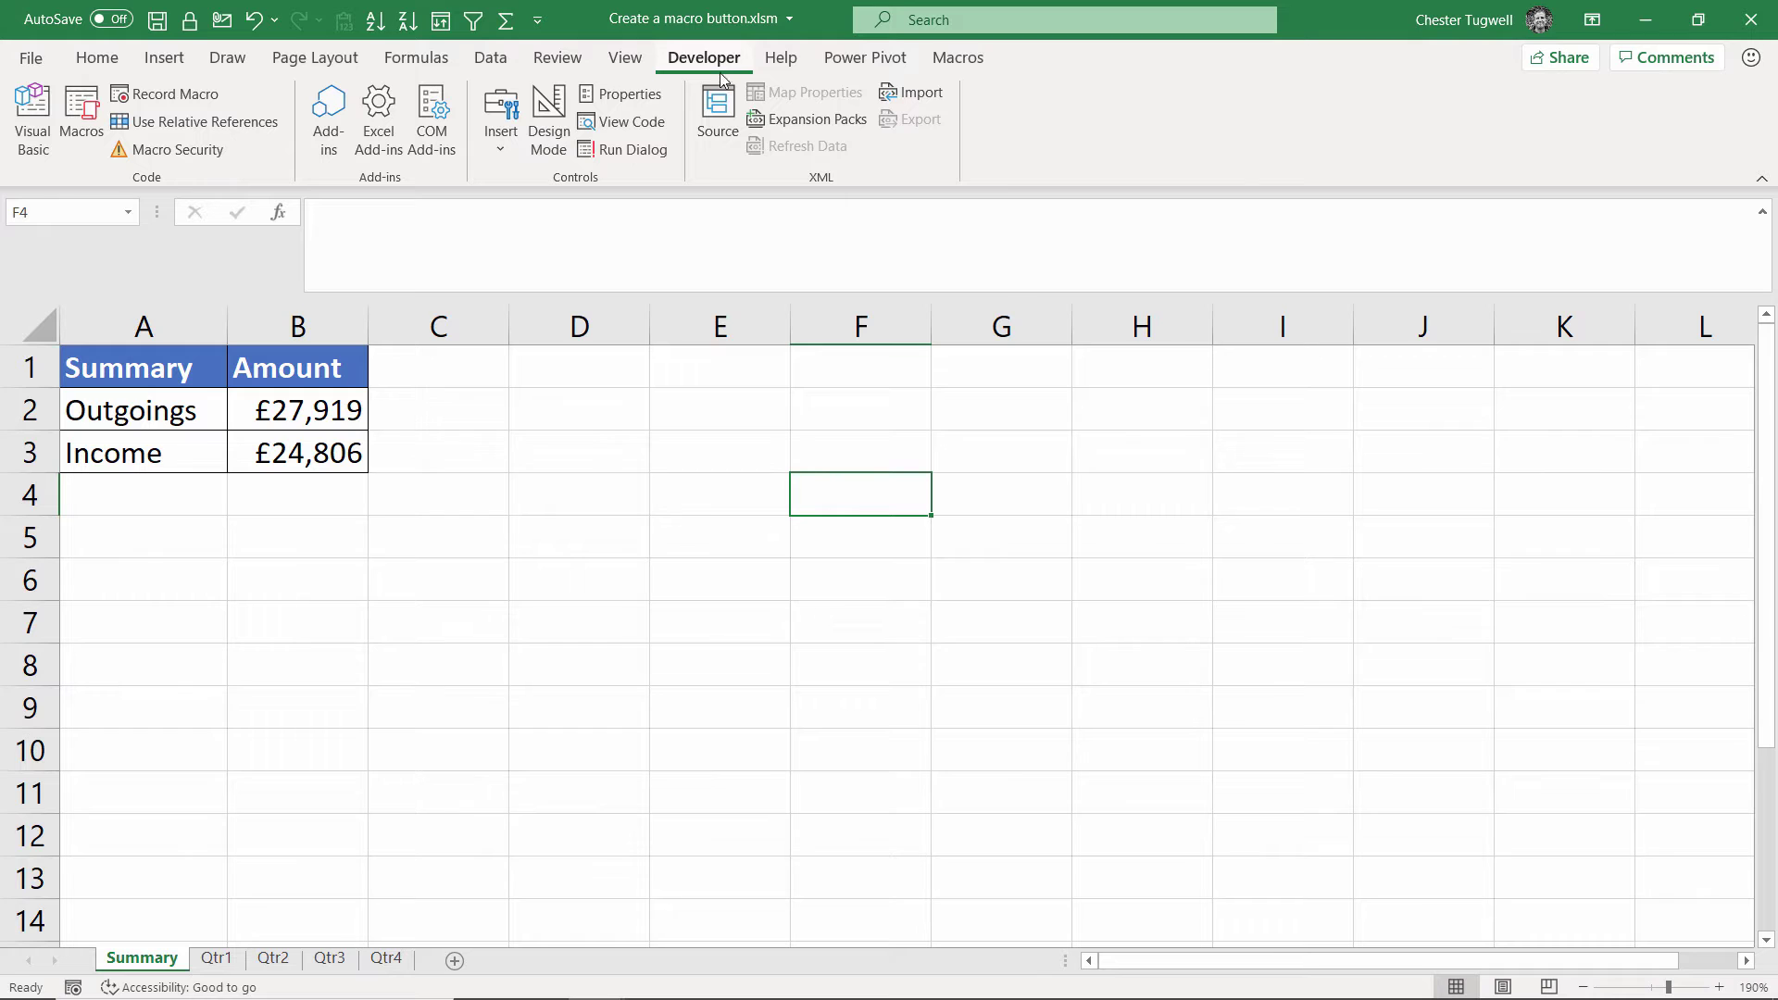
- Back on Qtr4, draw a form-control button spanning E2:F3
{"action": "left_click", "coordinate": [392, 963]}
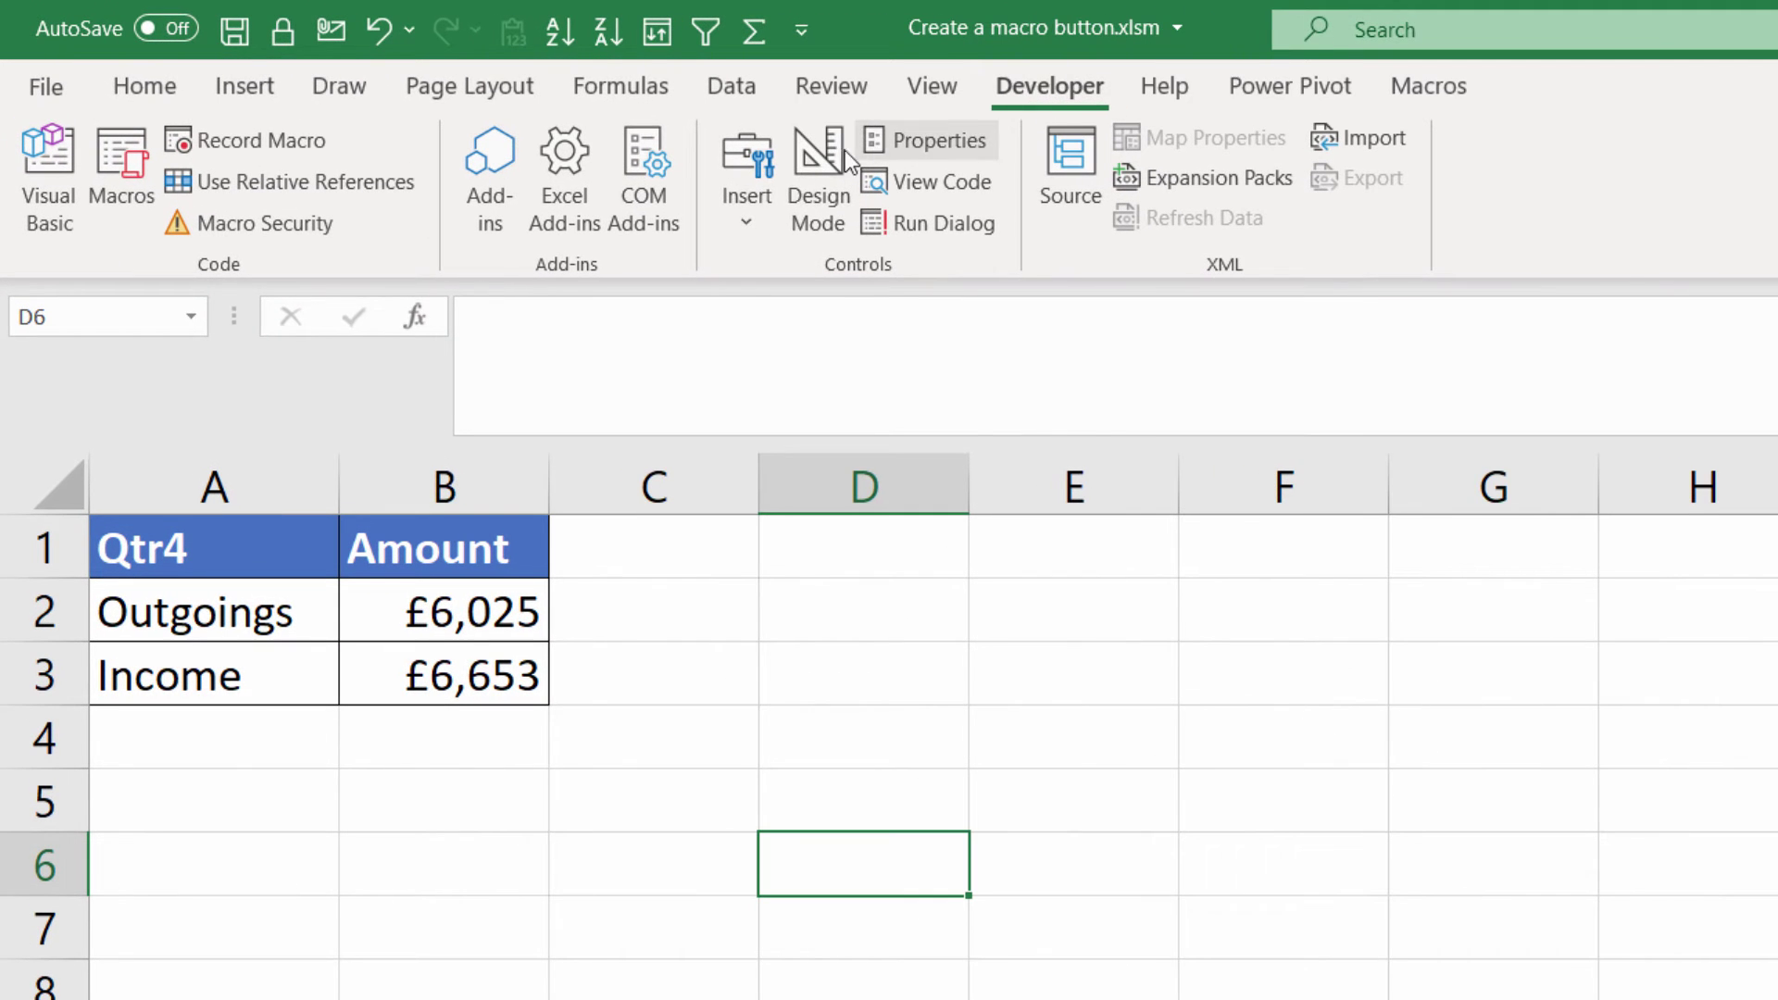
{"action": "left_click", "coordinate": [743, 204]}
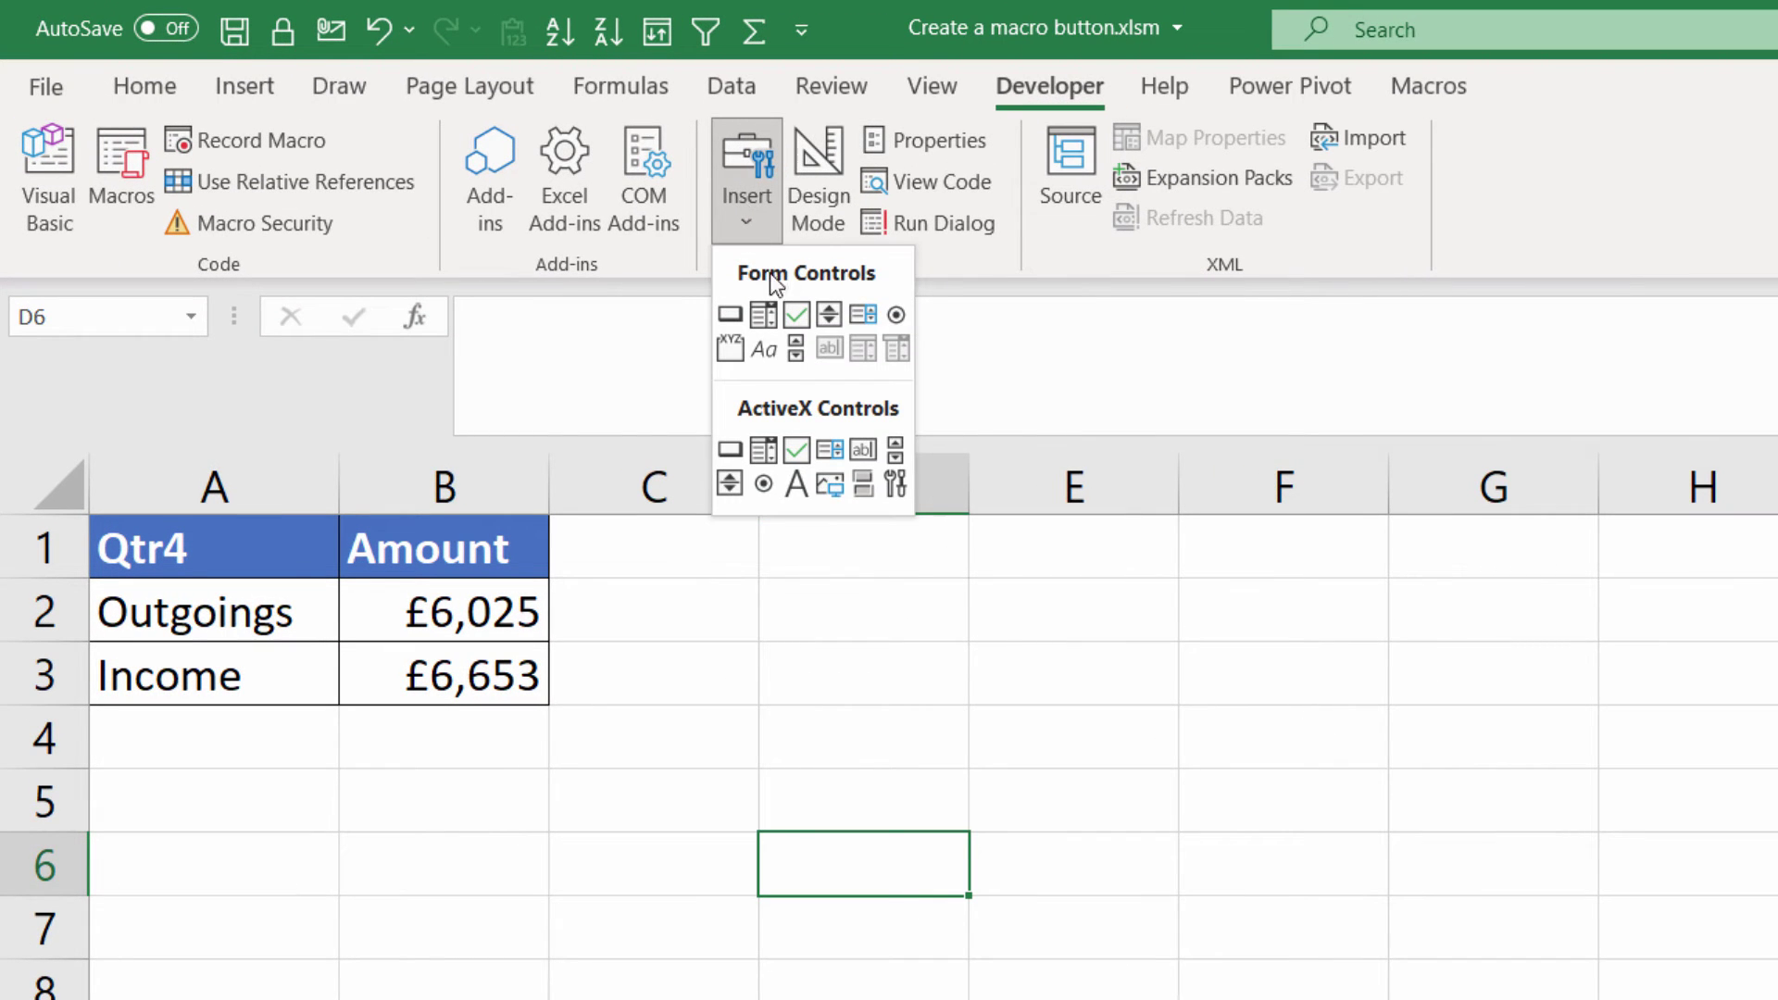
{"action": "left_click", "coordinate": [733, 316]}
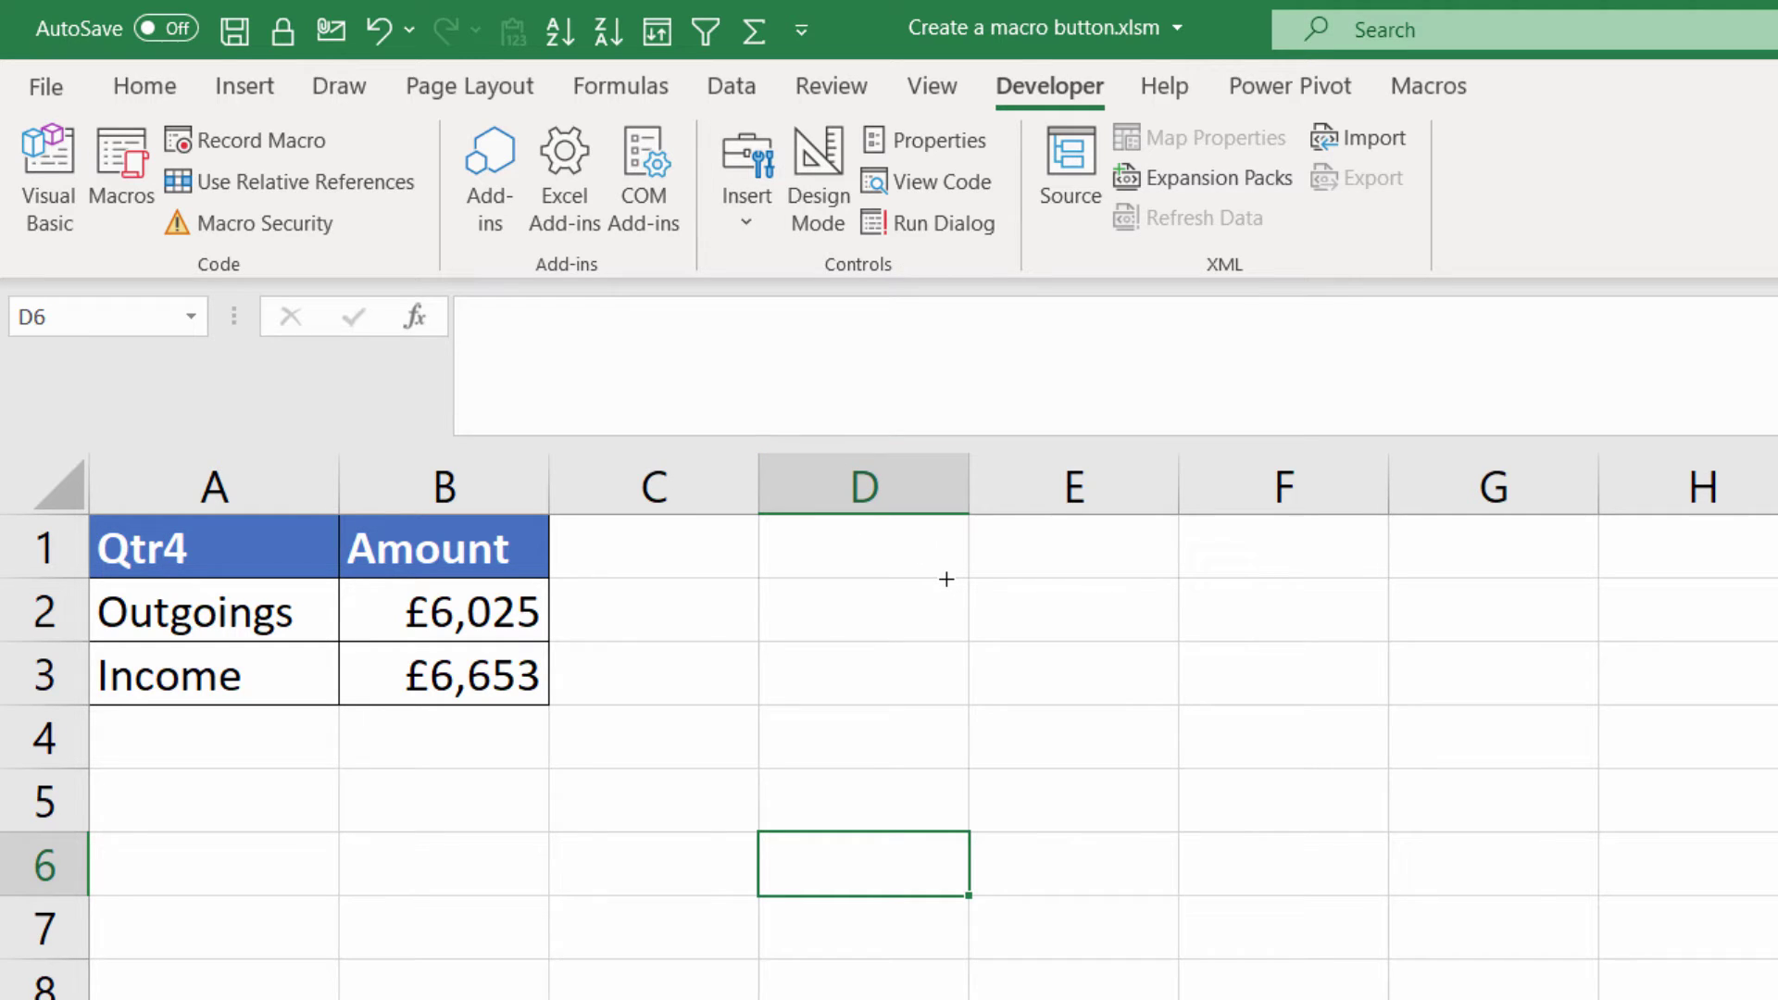
{"action": "mouse_move", "coordinate": [945, 578]}
{"action": "left_mouse_down"}
{"action": "mouse_move", "coordinate": [1100, 690]}
{"action": "mouse_move", "coordinate": [1341, 690]}
{"action": "left_mouse_up"}
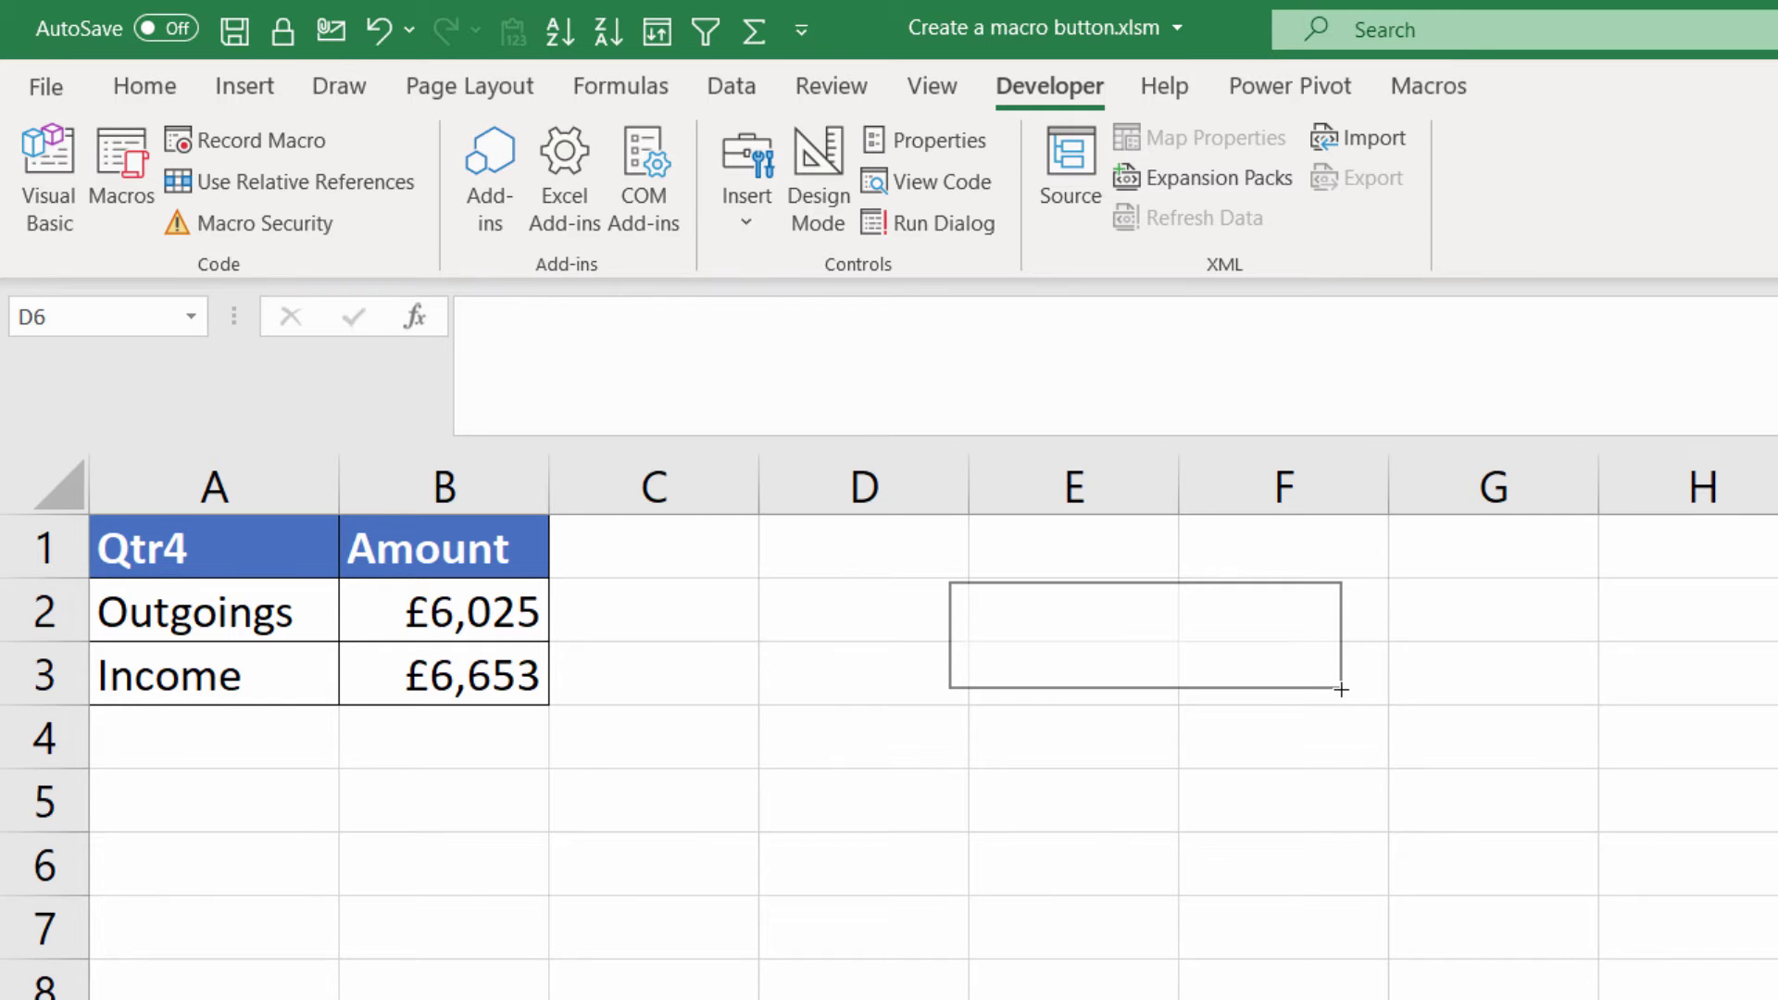
{"action": "left_click_drag", "start_coordinate": [1341, 691], "coordinate": [1341, 690]}
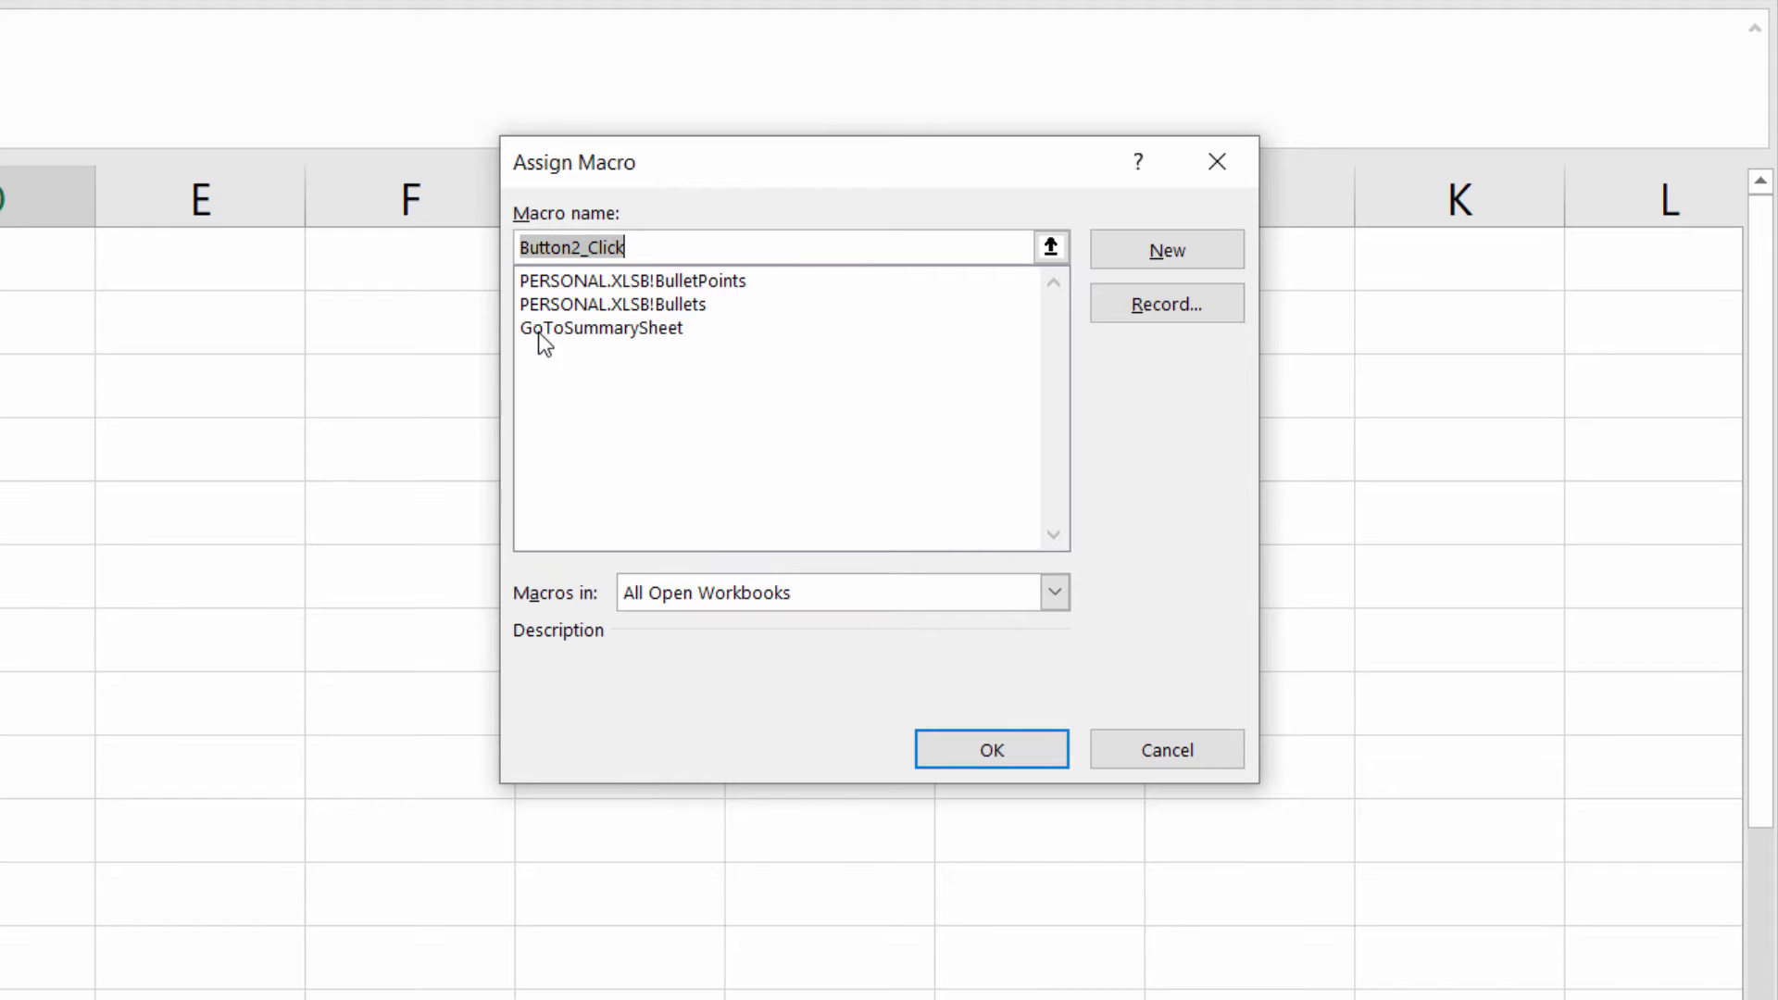
- Assign the GoToSummarySheet macro to Button 2
{"action": "left_click", "coordinate": [585, 334]}
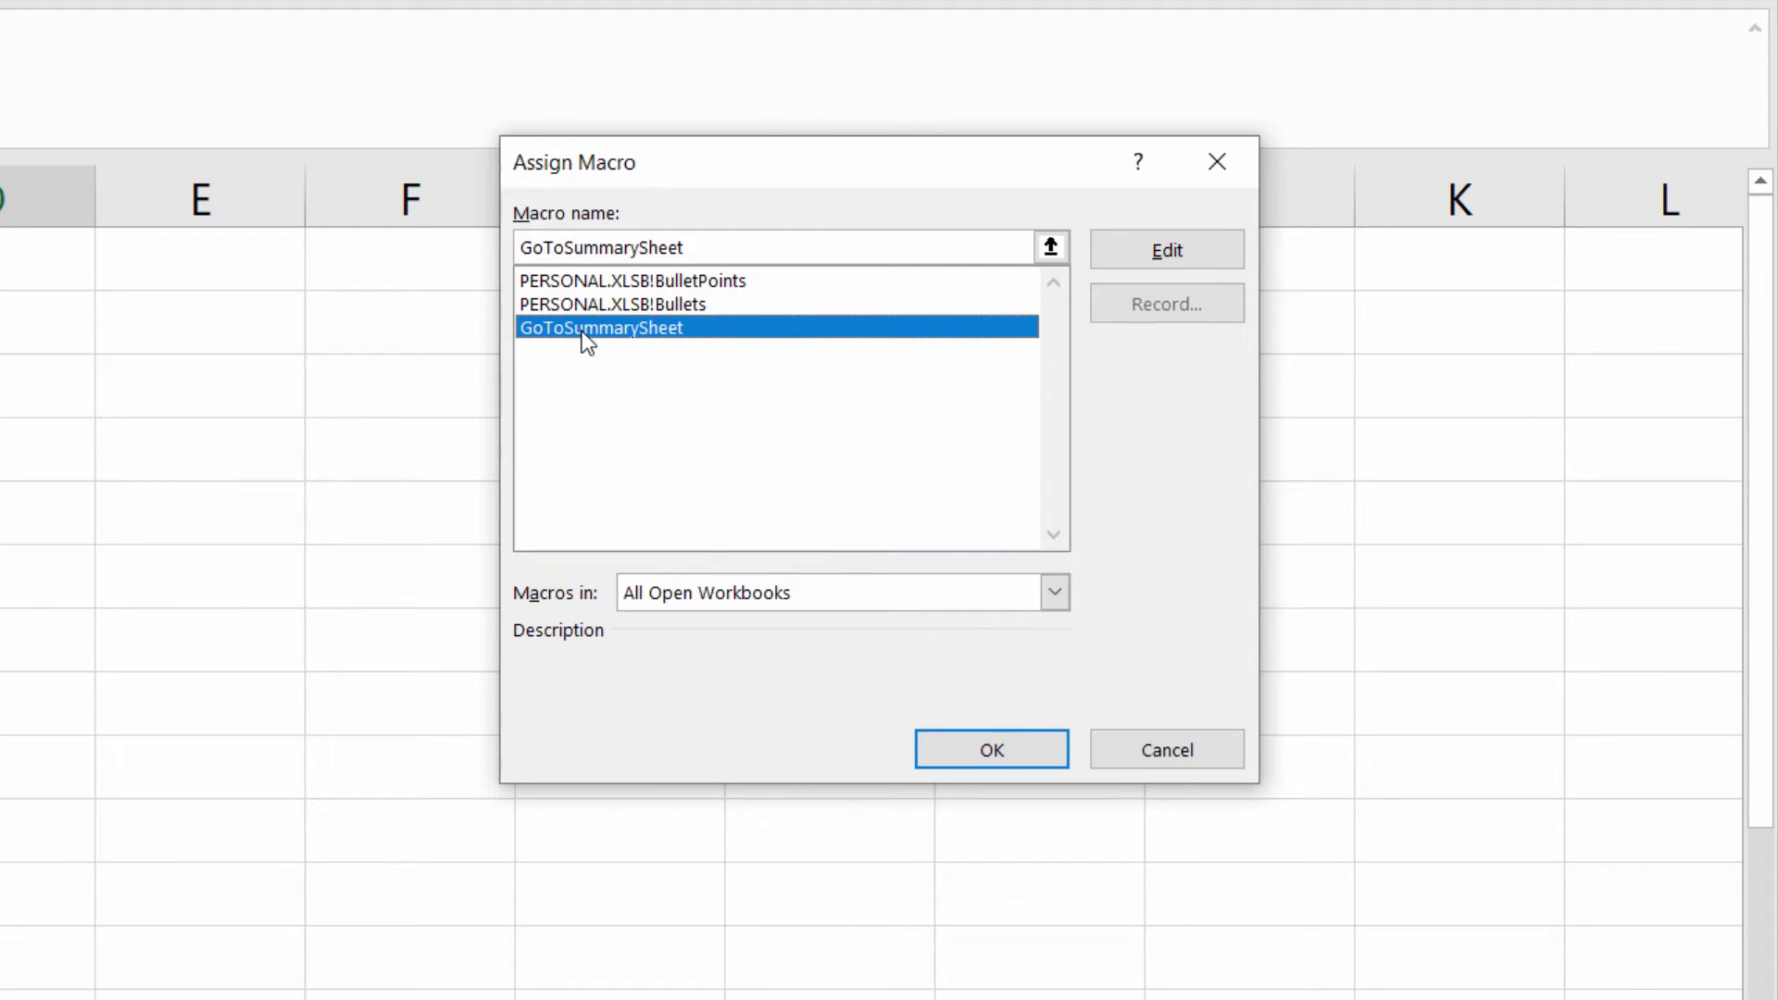
{"action": "left_click", "coordinate": [989, 750]}
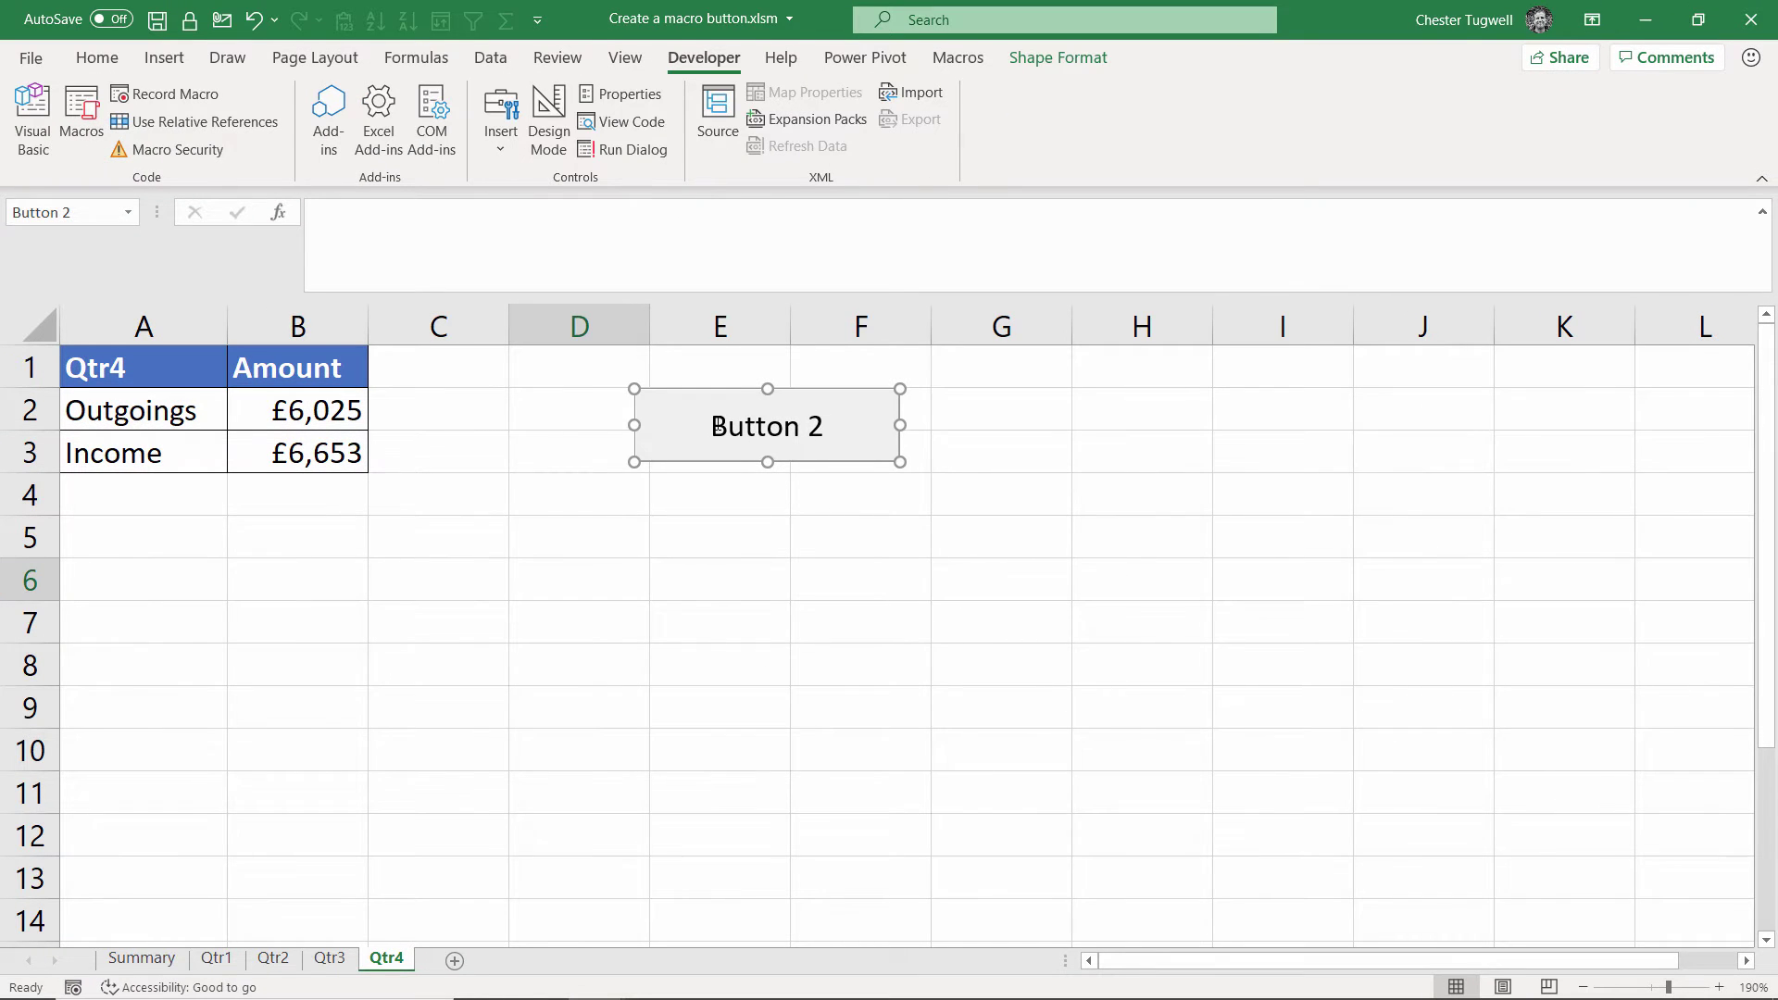
- Relabel the button 'Summary sheet' and enlarge it slightly so the label fits
{"action": "left_click", "coordinate": [718, 426]}
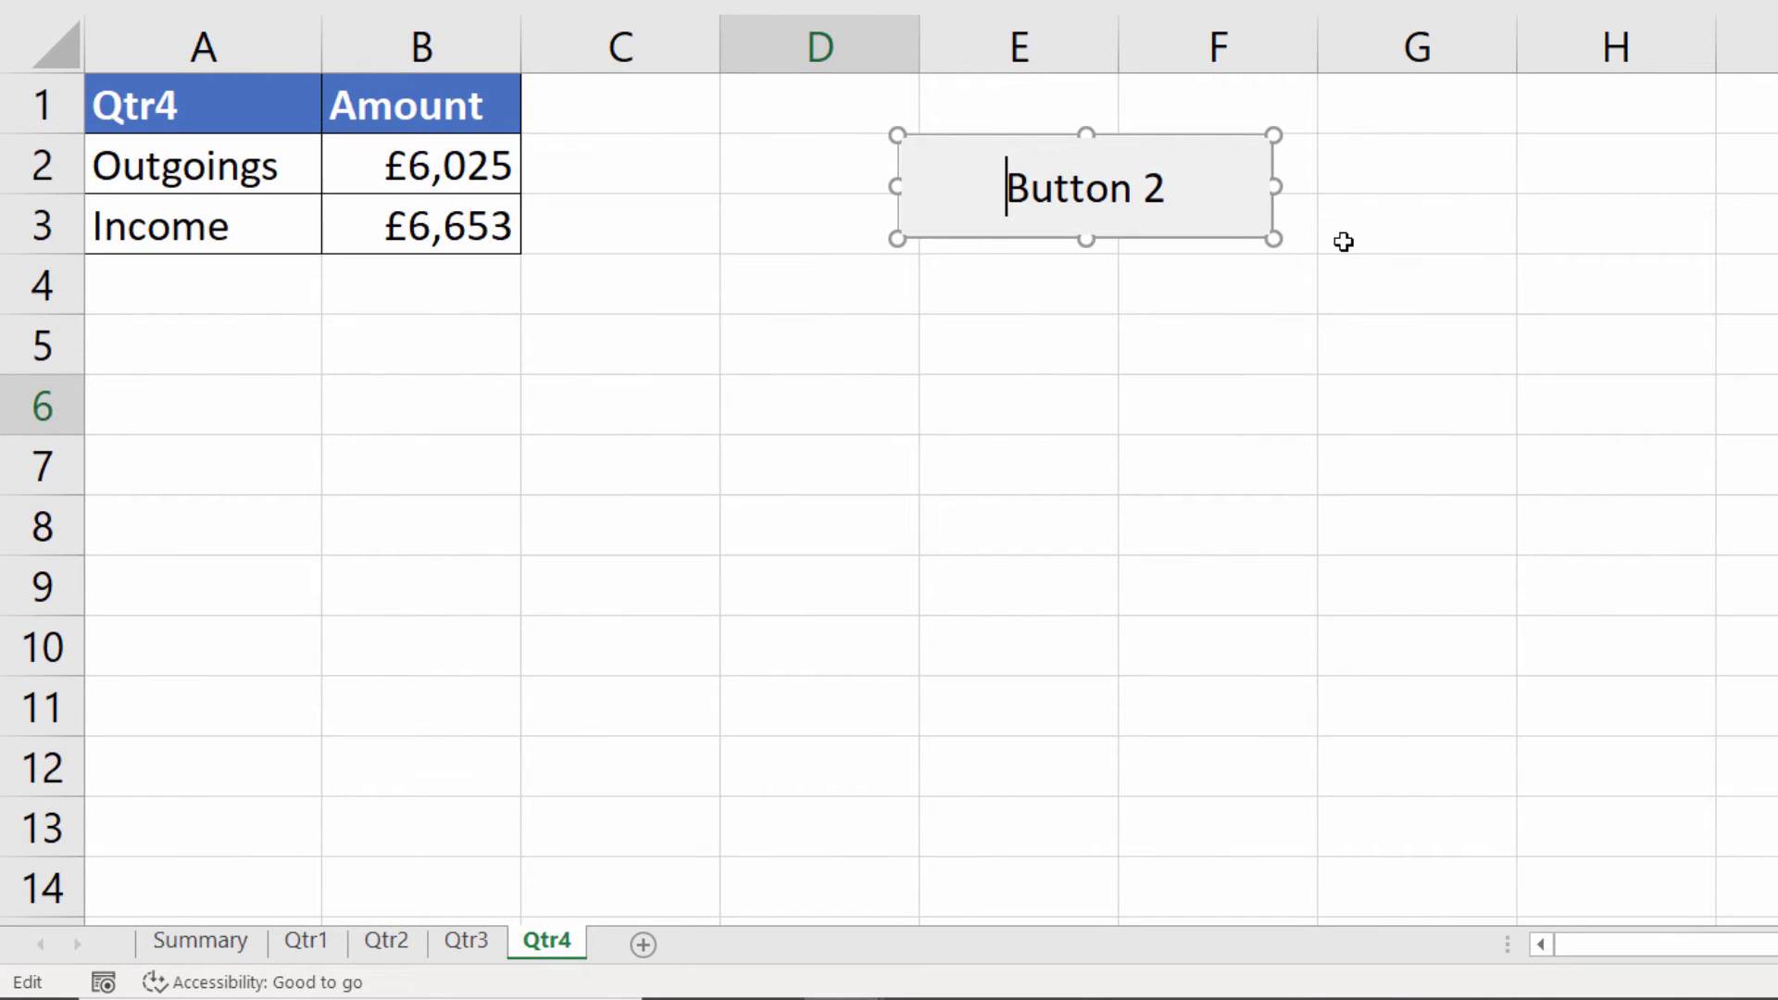
{"action": "key", "text": "Delete"}
{"action": "key", "text": "Delete"}
{"action": "key", "text": "Delete"}
{"action": "key", "text": "Delete"}
{"action": "key", "text": "Delete"}
{"action": "key", "text": "Delete"}
{"action": "key", "text": "Delete"}
{"action": "key", "text": "Delete"}
{"action": "type", "text": "Summary sheet"}
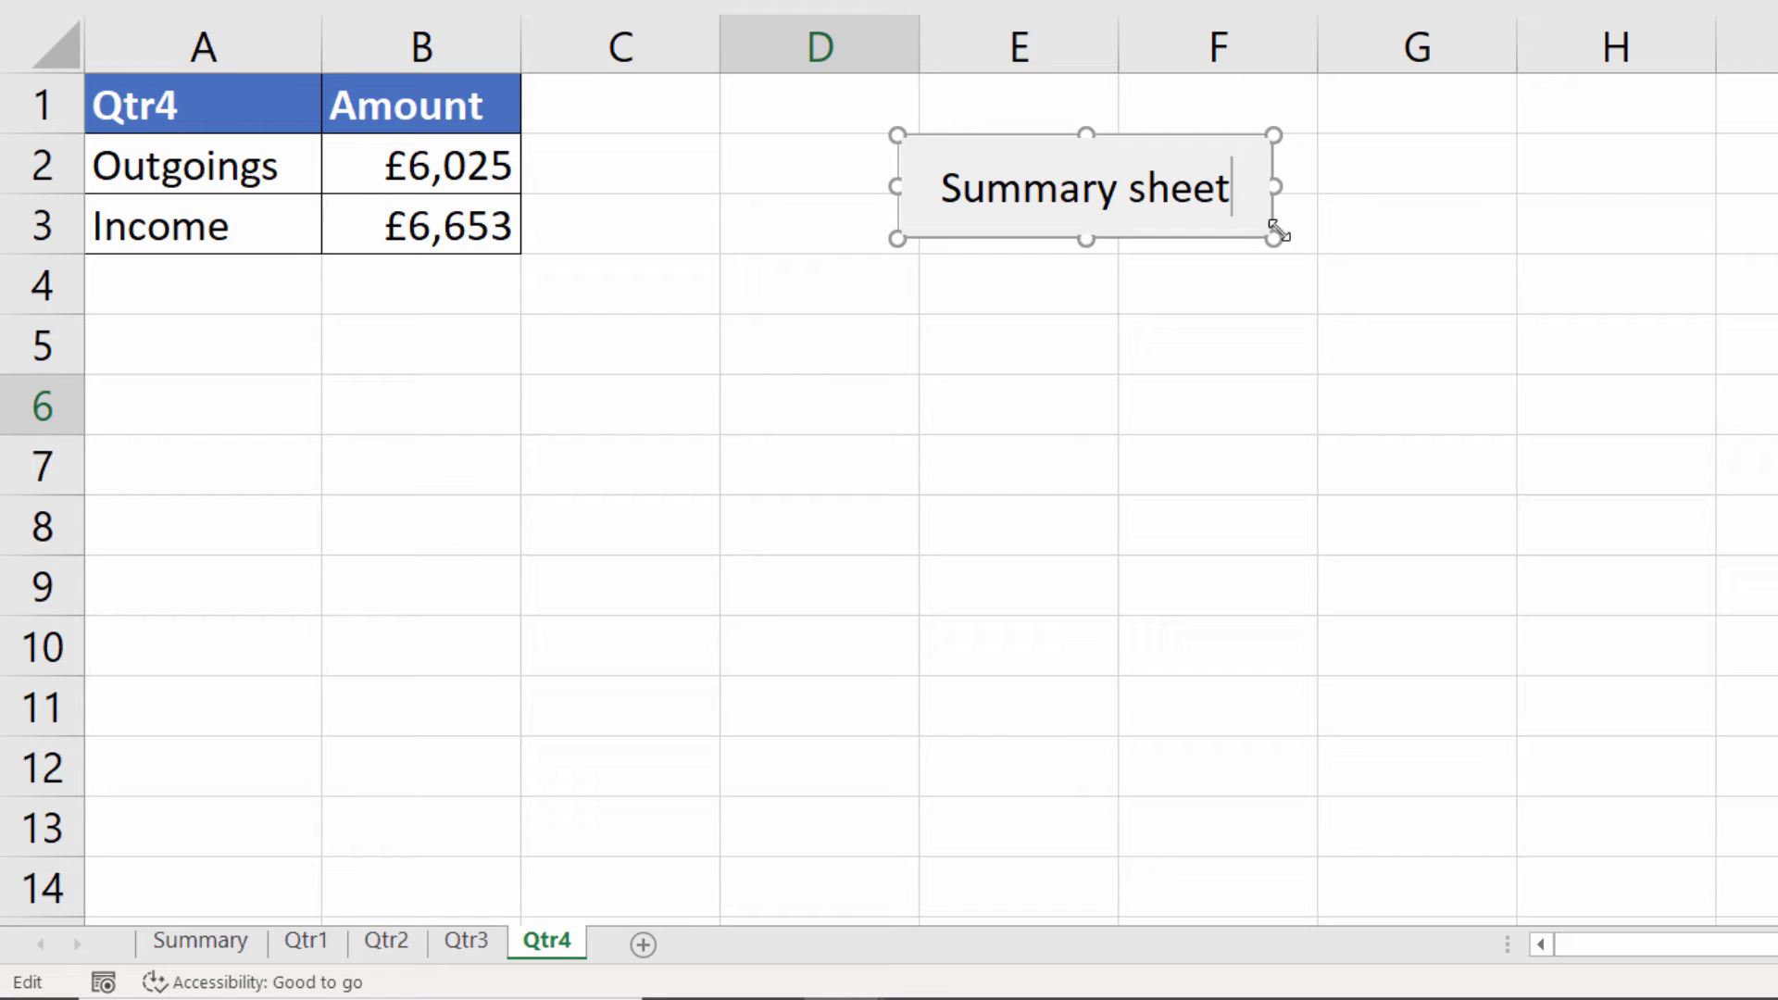
{"action": "left_click_drag", "start_coordinate": [1271, 239], "coordinate": [1292, 255]}
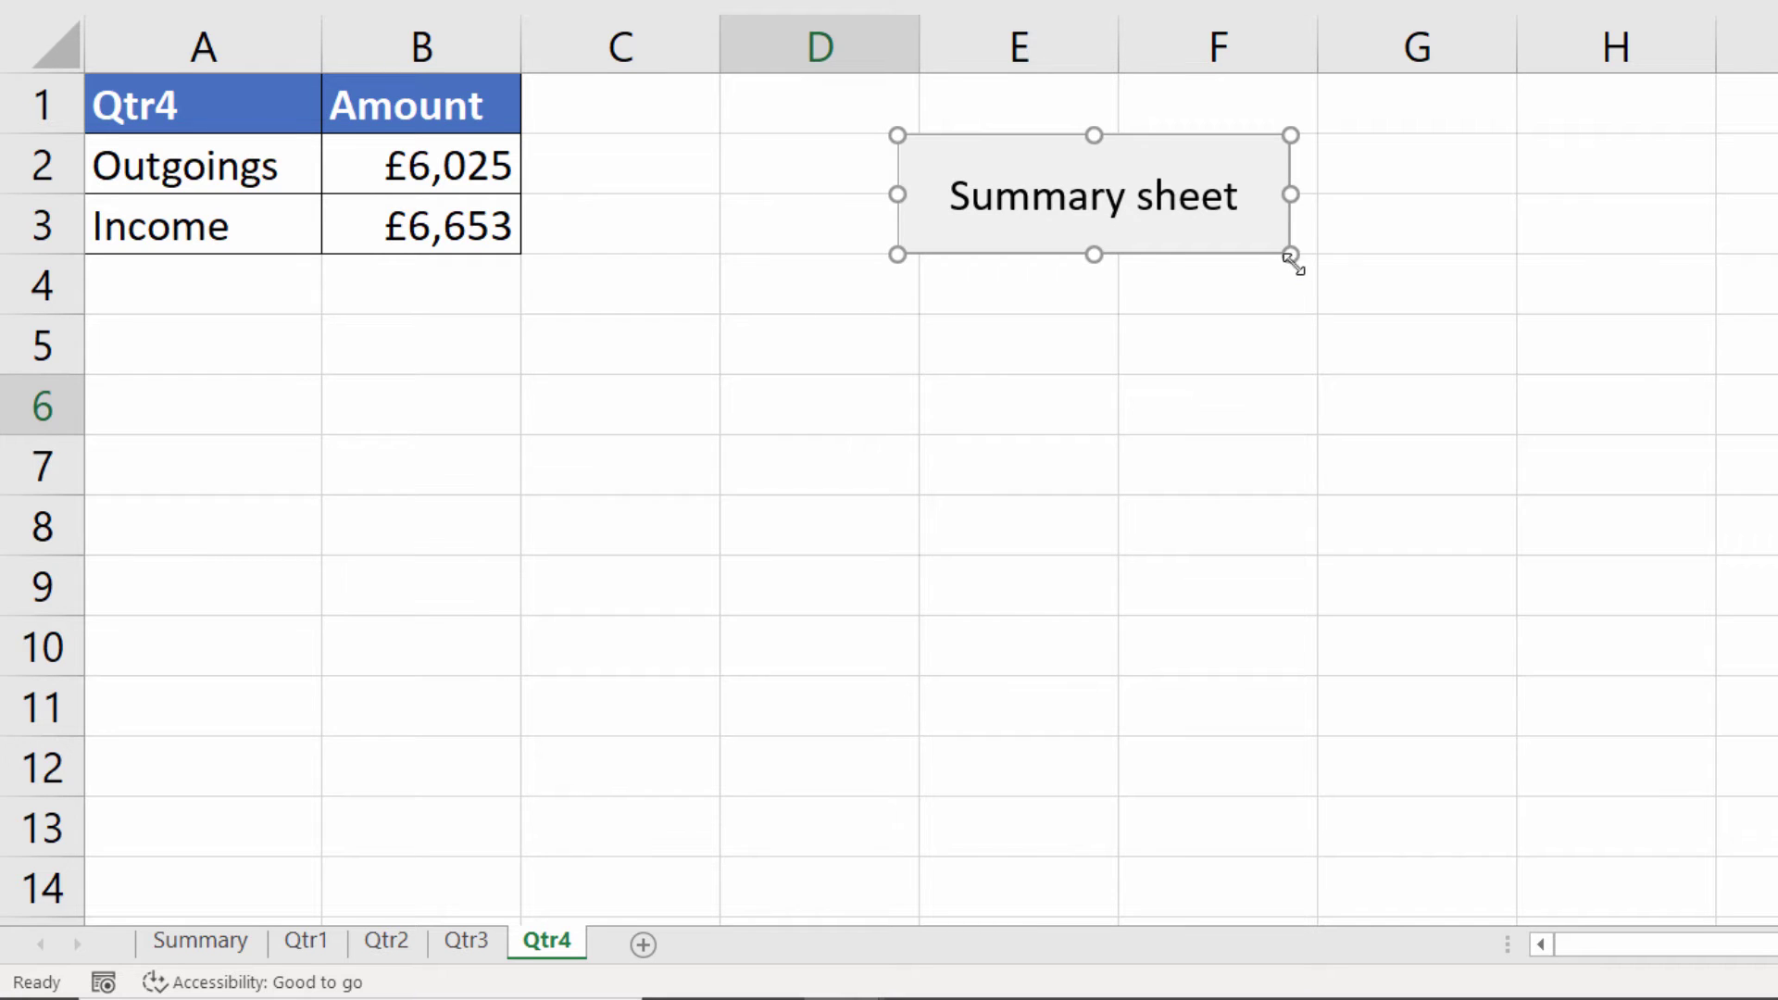
- Deselect the button, then click 'Summary sheet' to jump to the Summary sheet
{"action": "left_click", "coordinate": [1422, 345]}
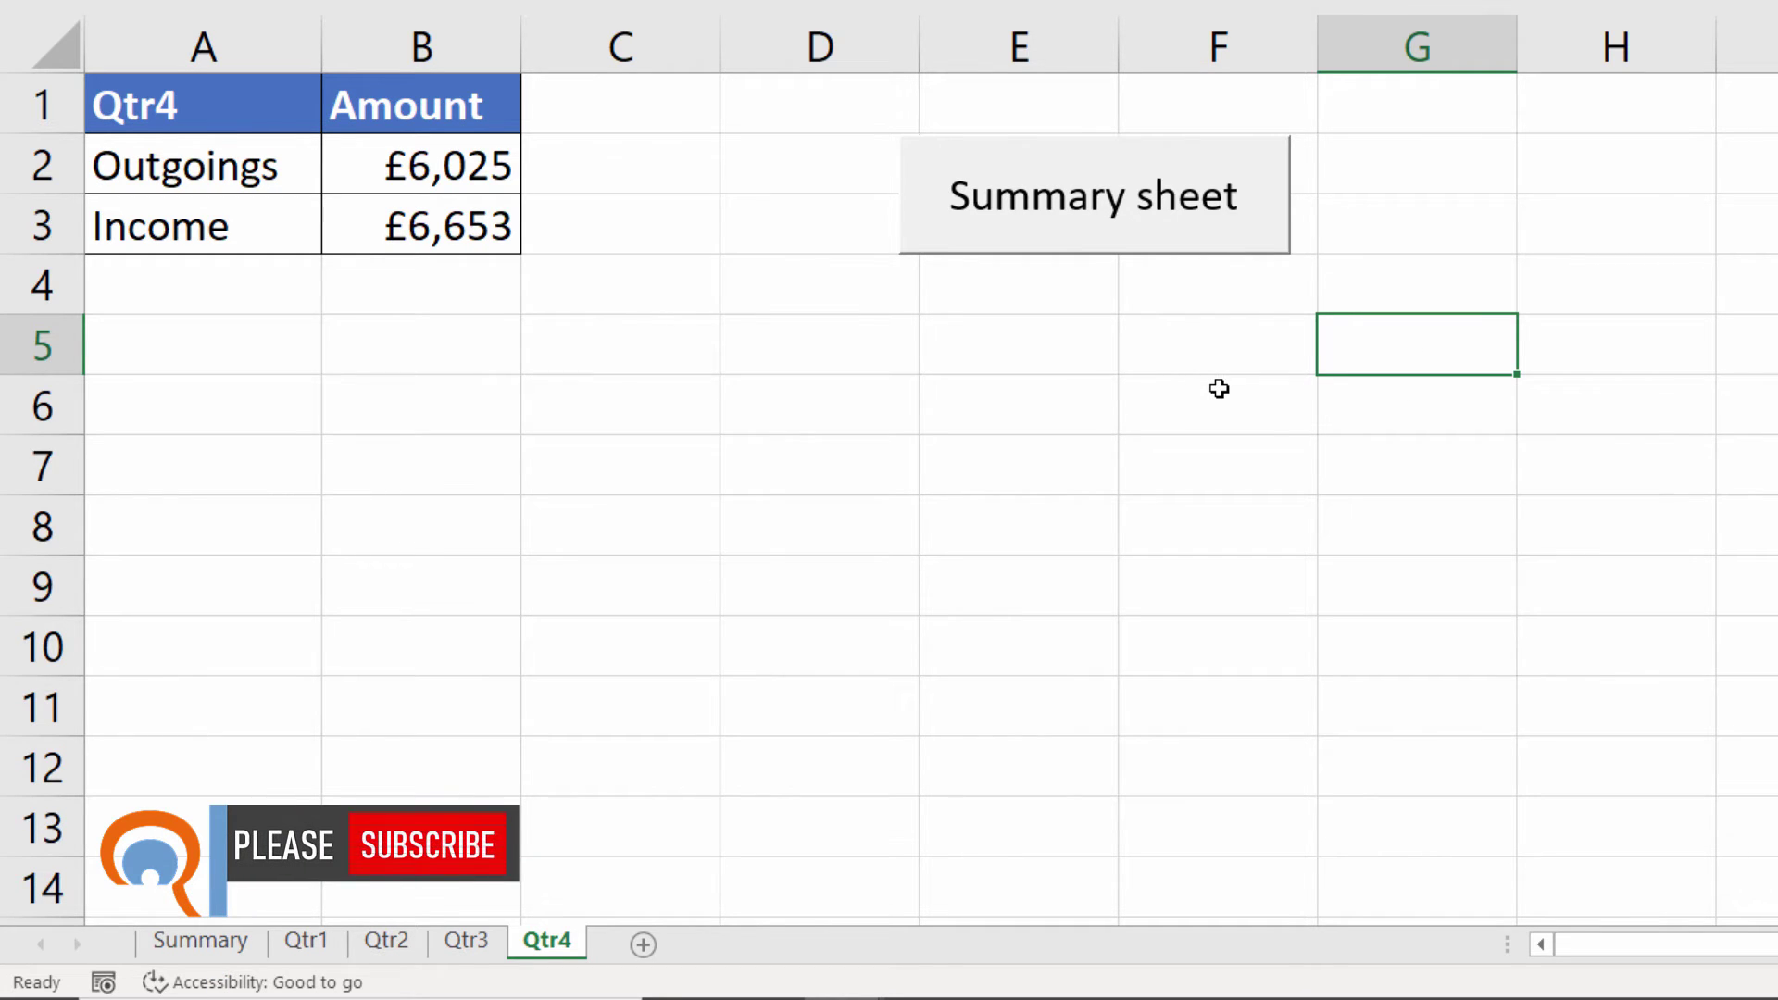
{"action": "left_click", "coordinate": [1169, 235]}
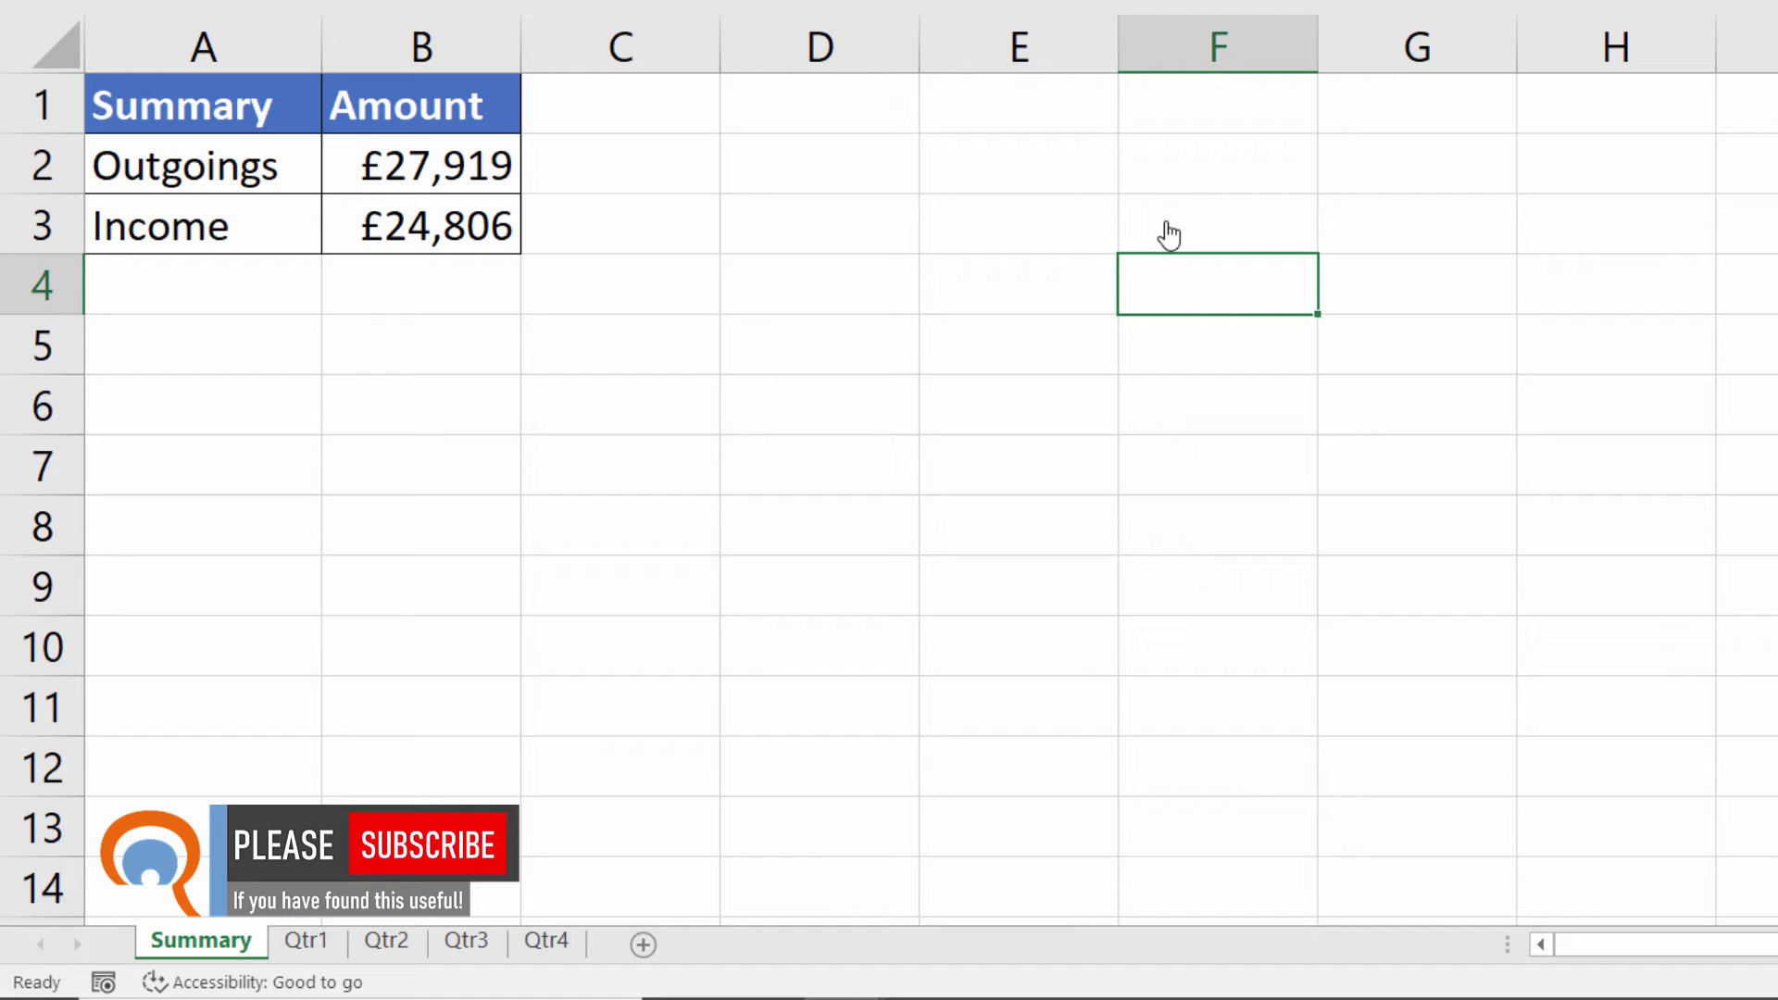
- On Qtr4, enlarge the button slightly and capitalise its caption to 'Summary Sheet'
{"action": "left_click", "coordinate": [538, 937]}
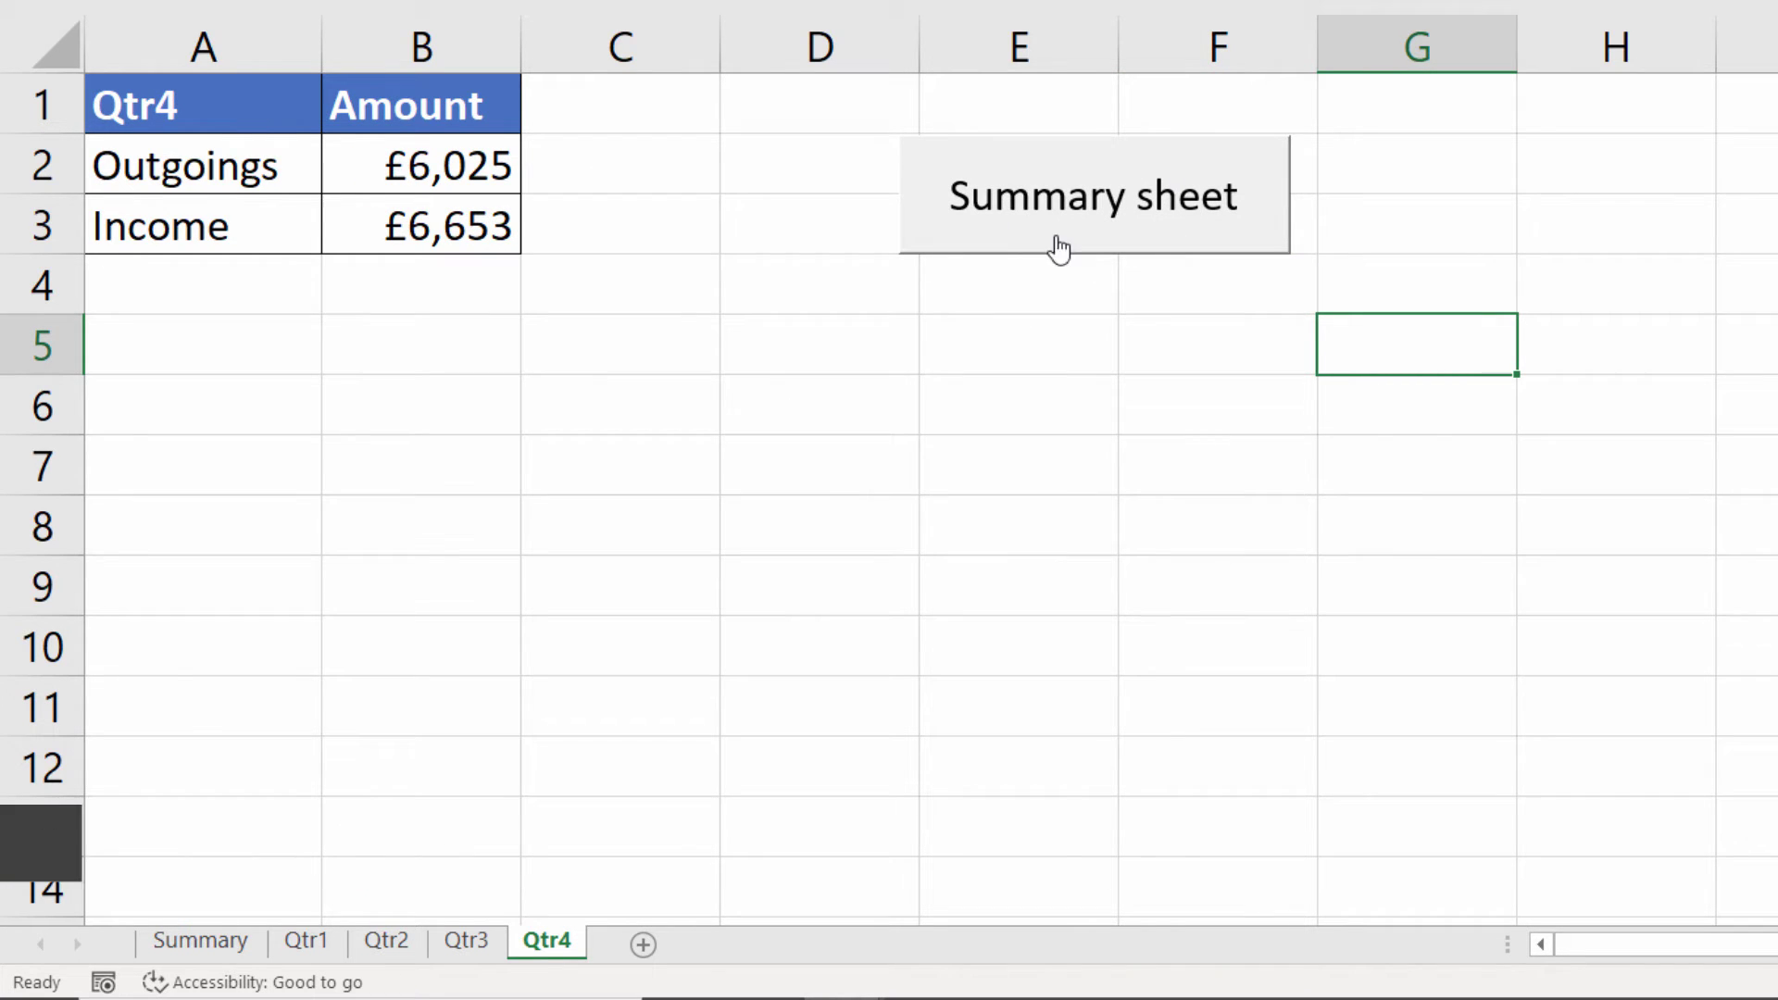
{"action": "right_click", "coordinate": [1193, 213]}
{"action": "key", "text": "Escape"}
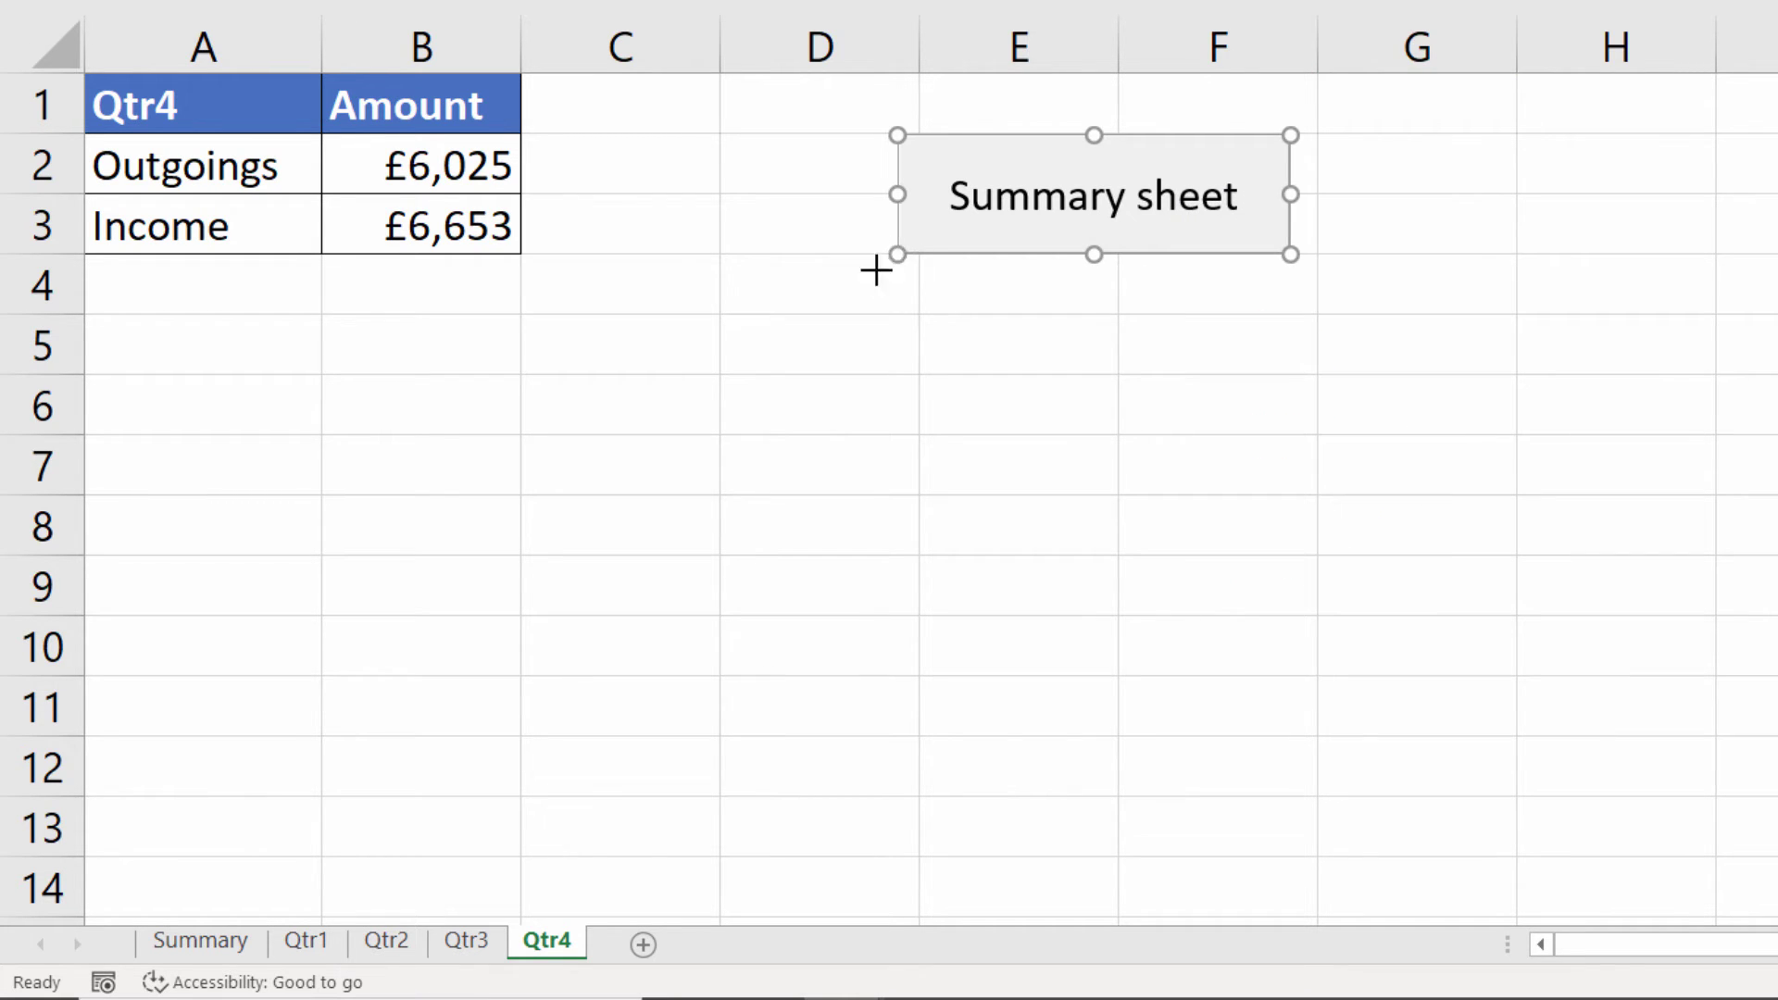
{"action": "mouse_move", "coordinate": [897, 254]}
{"action": "left_mouse_down"}
{"action": "mouse_move", "coordinate": [847, 293]}
{"action": "mouse_move", "coordinate": [882, 277]}
{"action": "left_mouse_up"}
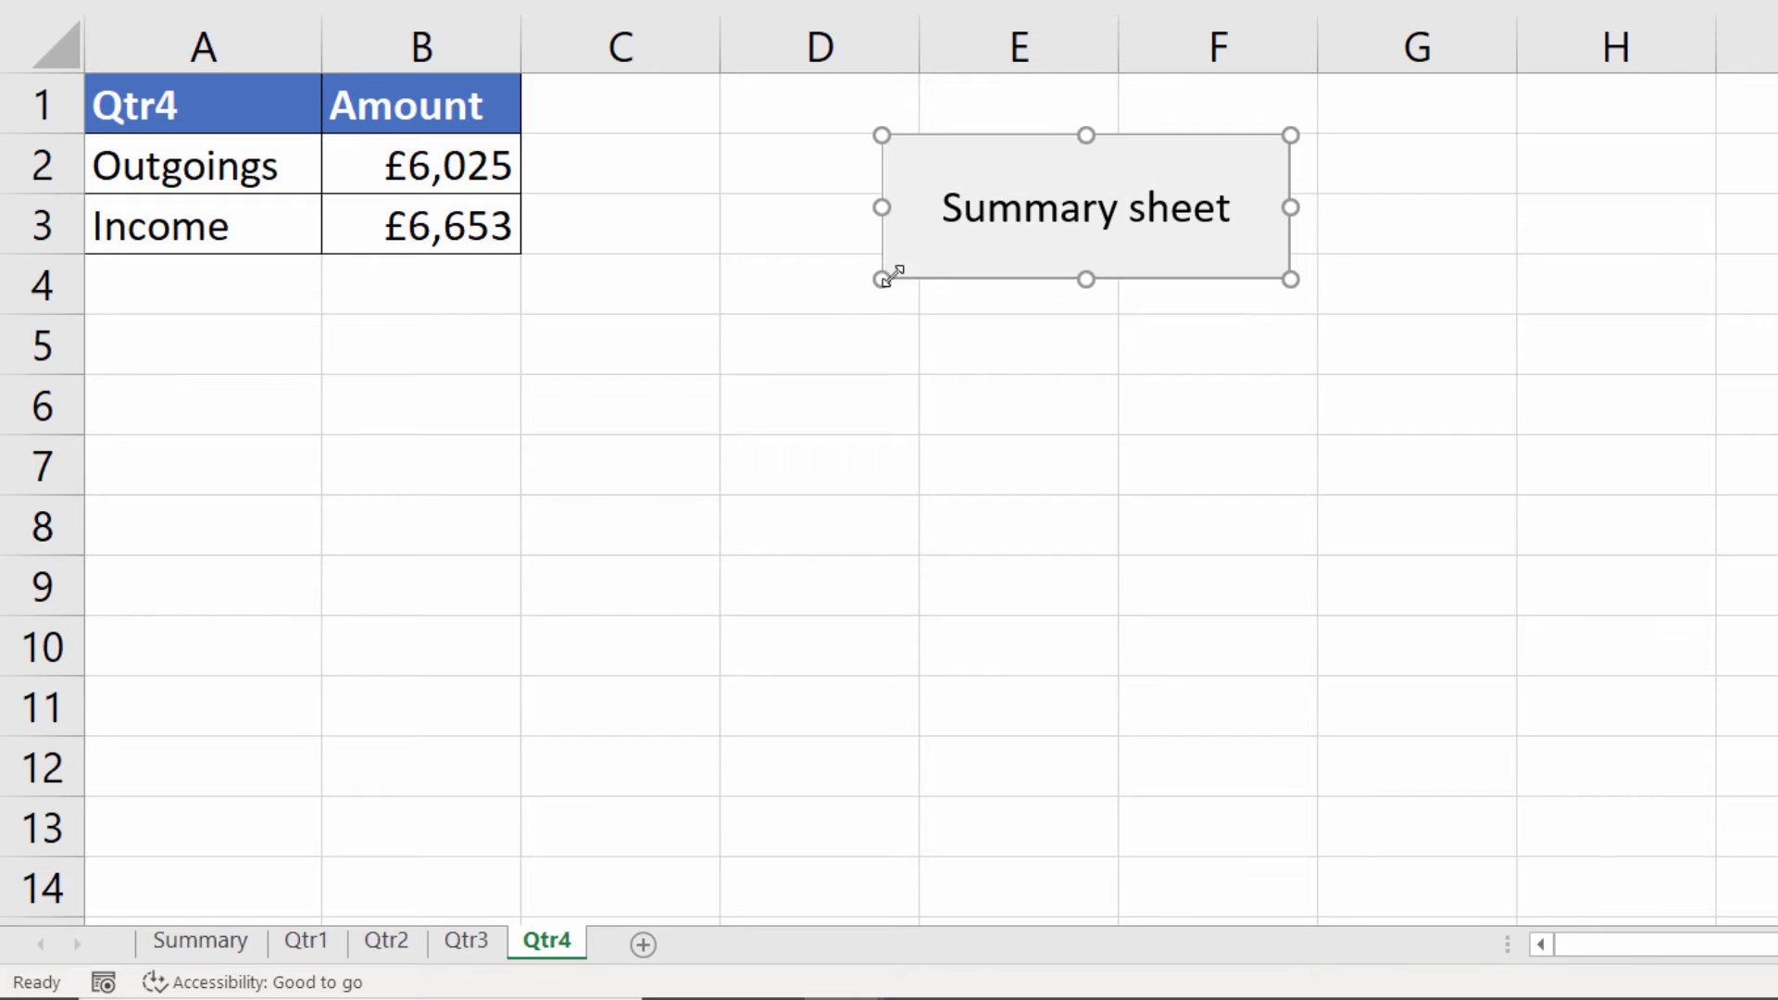
{"action": "left_click", "coordinate": [1145, 208]}
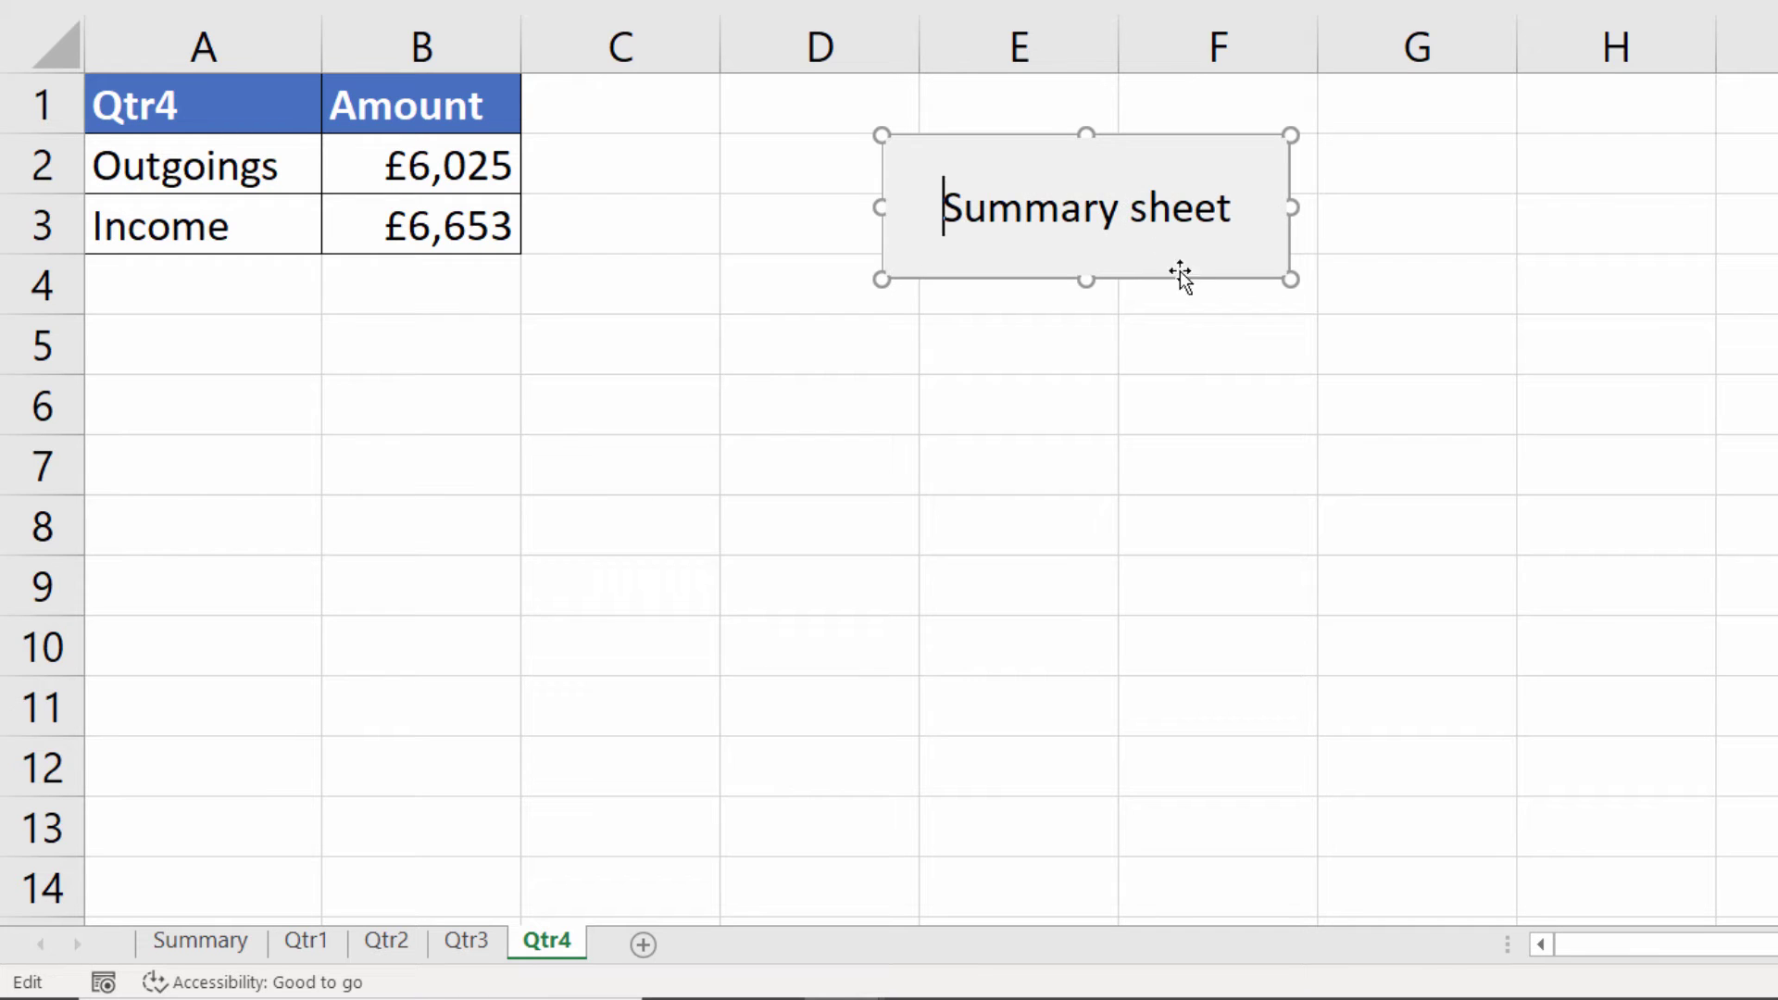
{"action": "left_click", "coordinate": [1151, 212]}
{"action": "key", "text": "BackSpace"}
{"action": "type", "text": "S"}
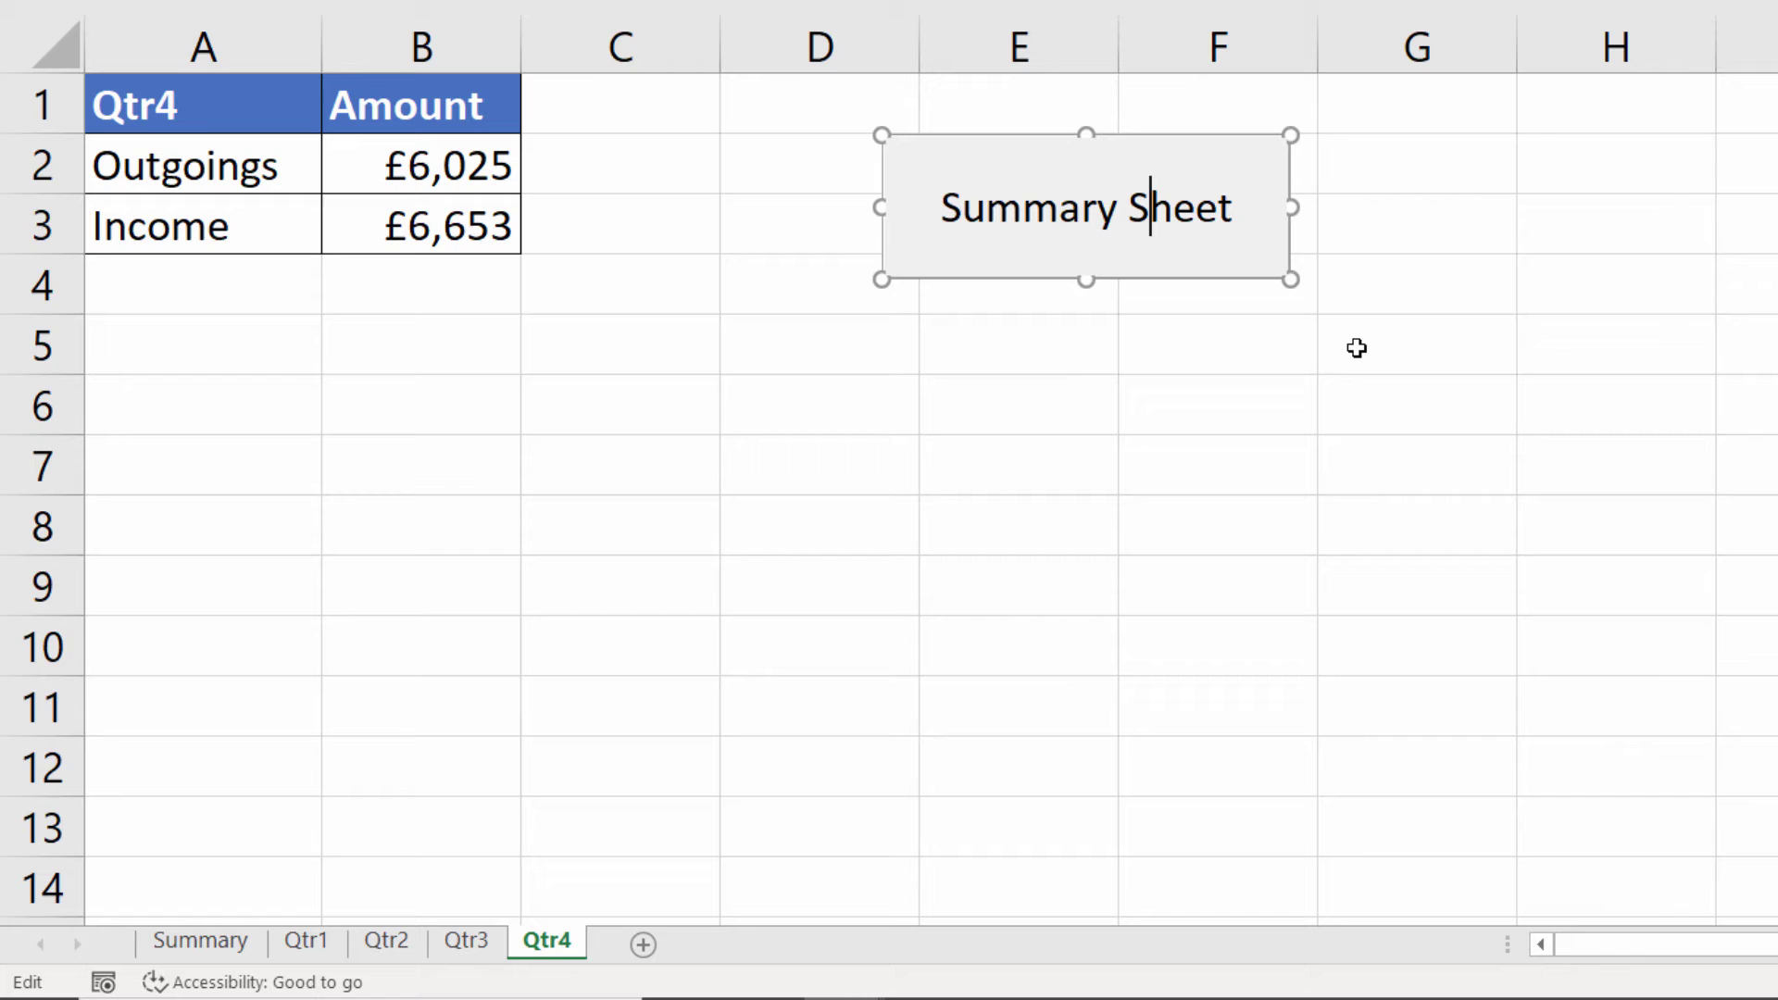
{"action": "left_click", "coordinate": [1260, 445]}
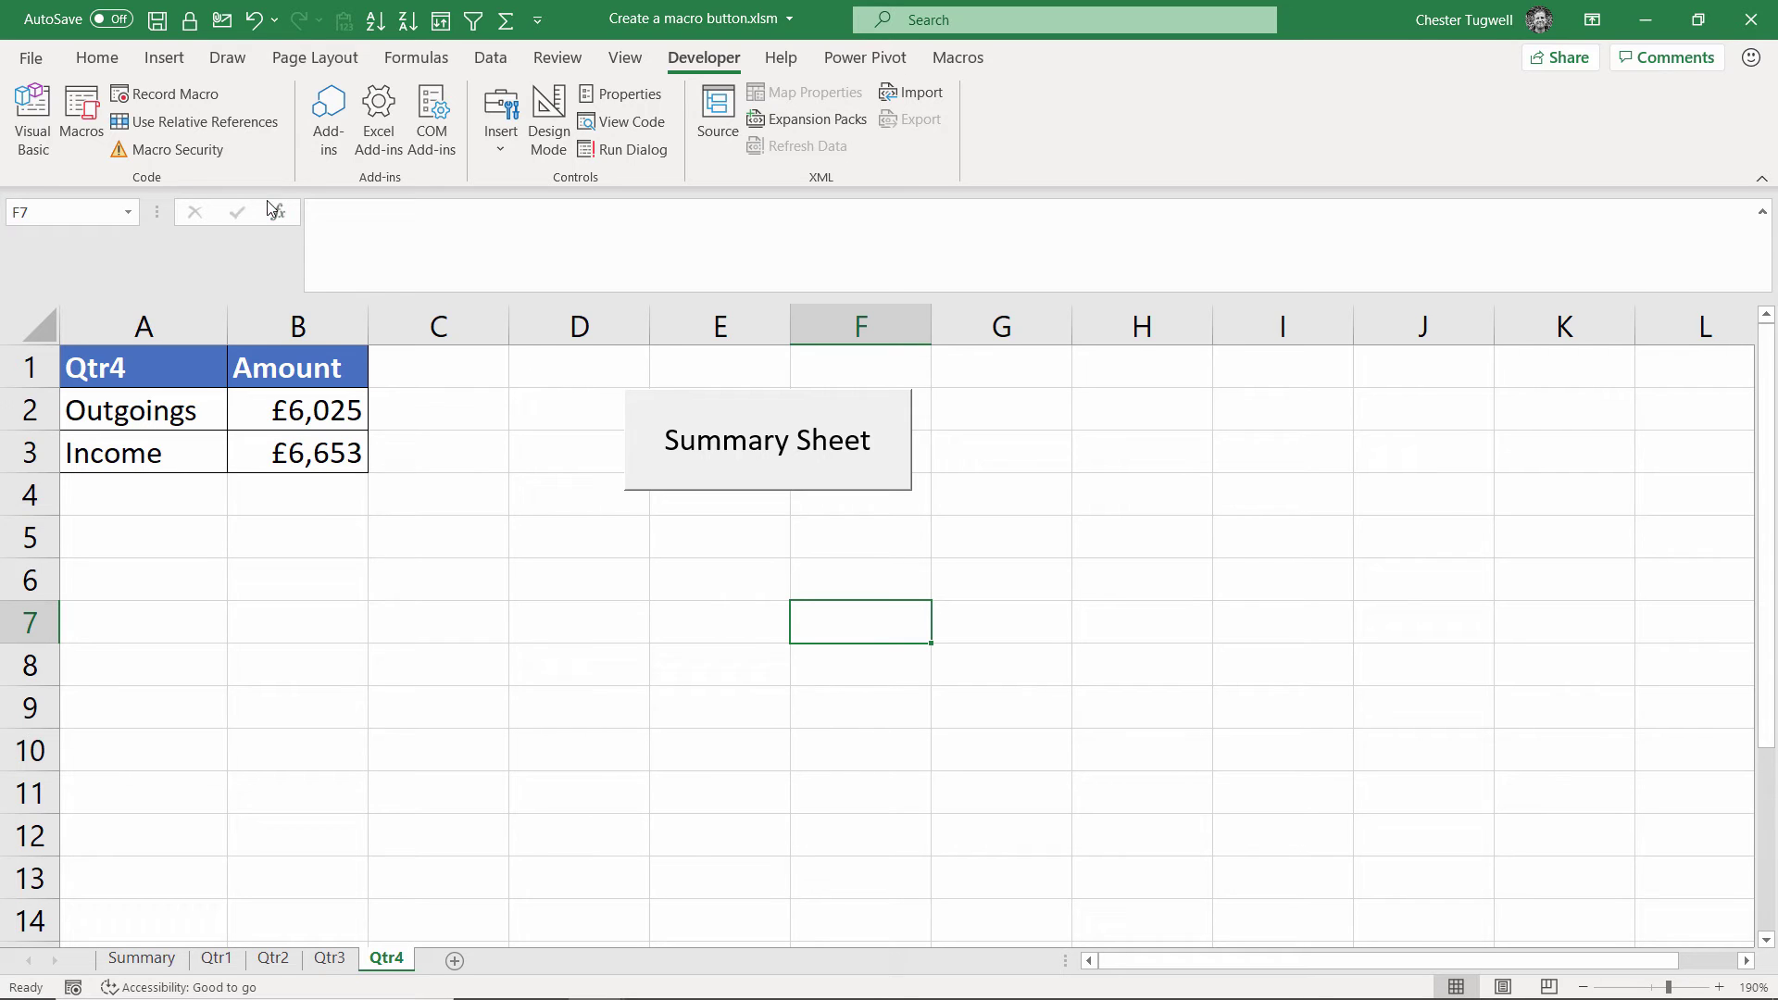
- Choose the Rounded Rectangle from the Insert tab's Shapes gallery
{"action": "left_click", "coordinate": [165, 65]}
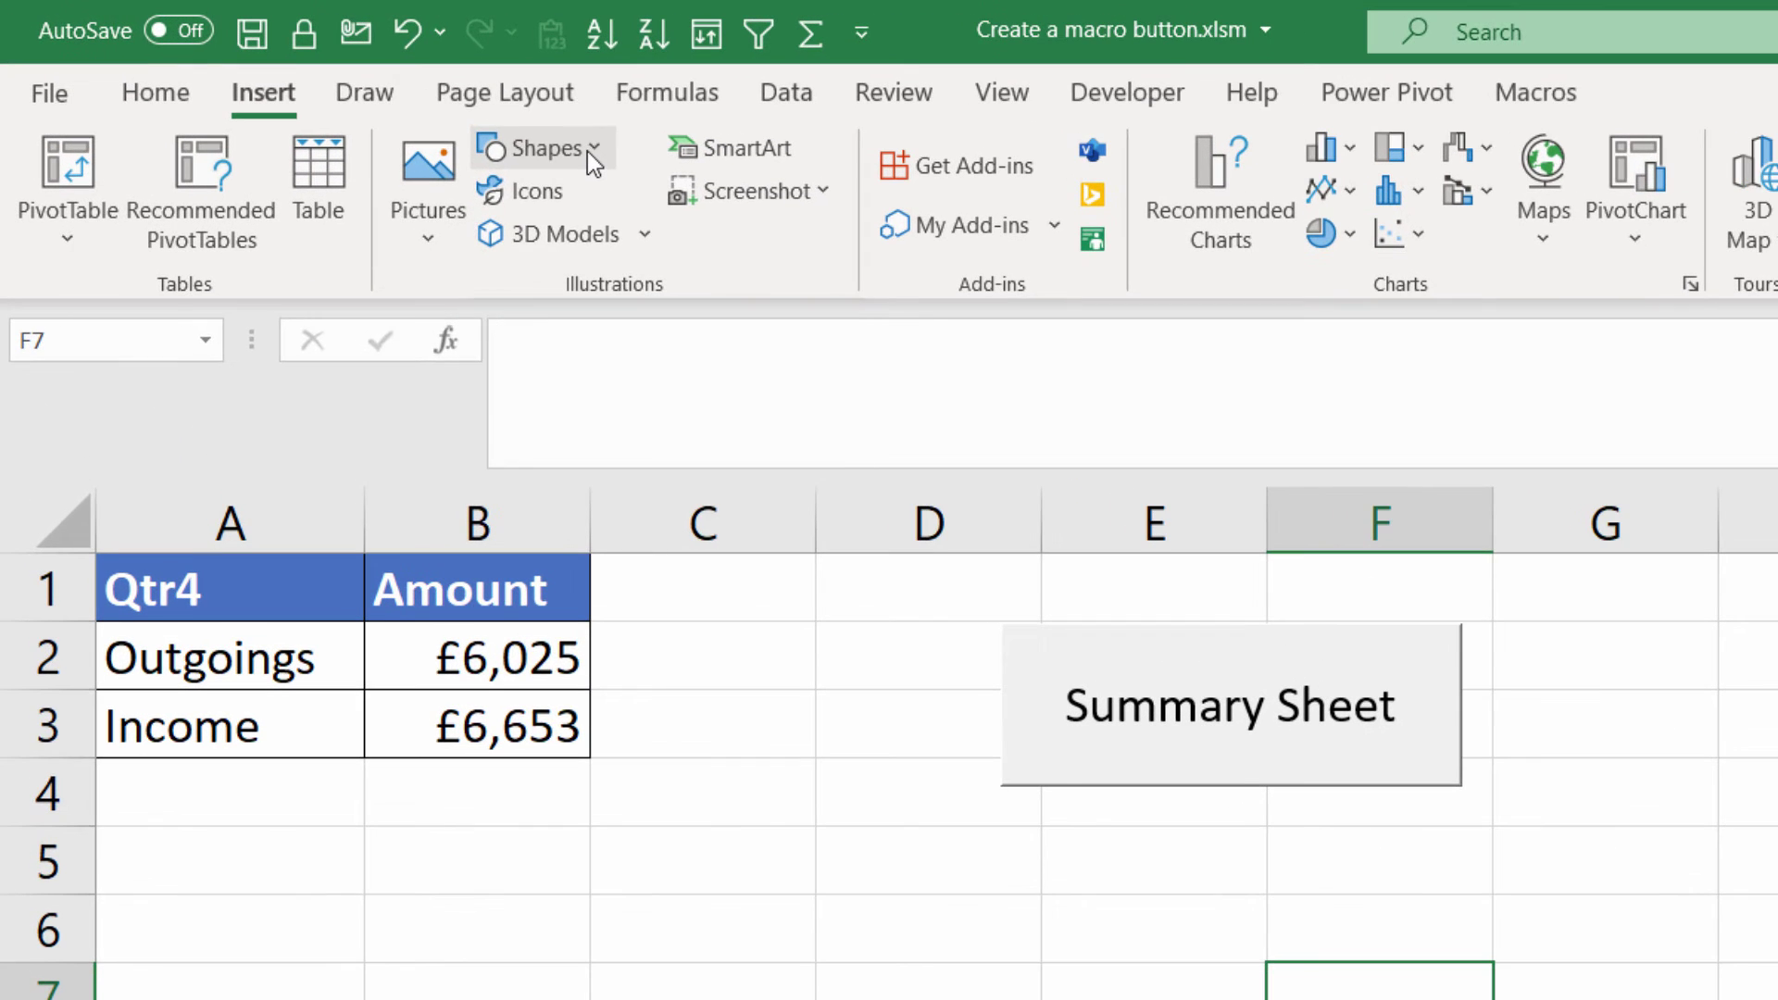
{"action": "left_click", "coordinate": [432, 110]}
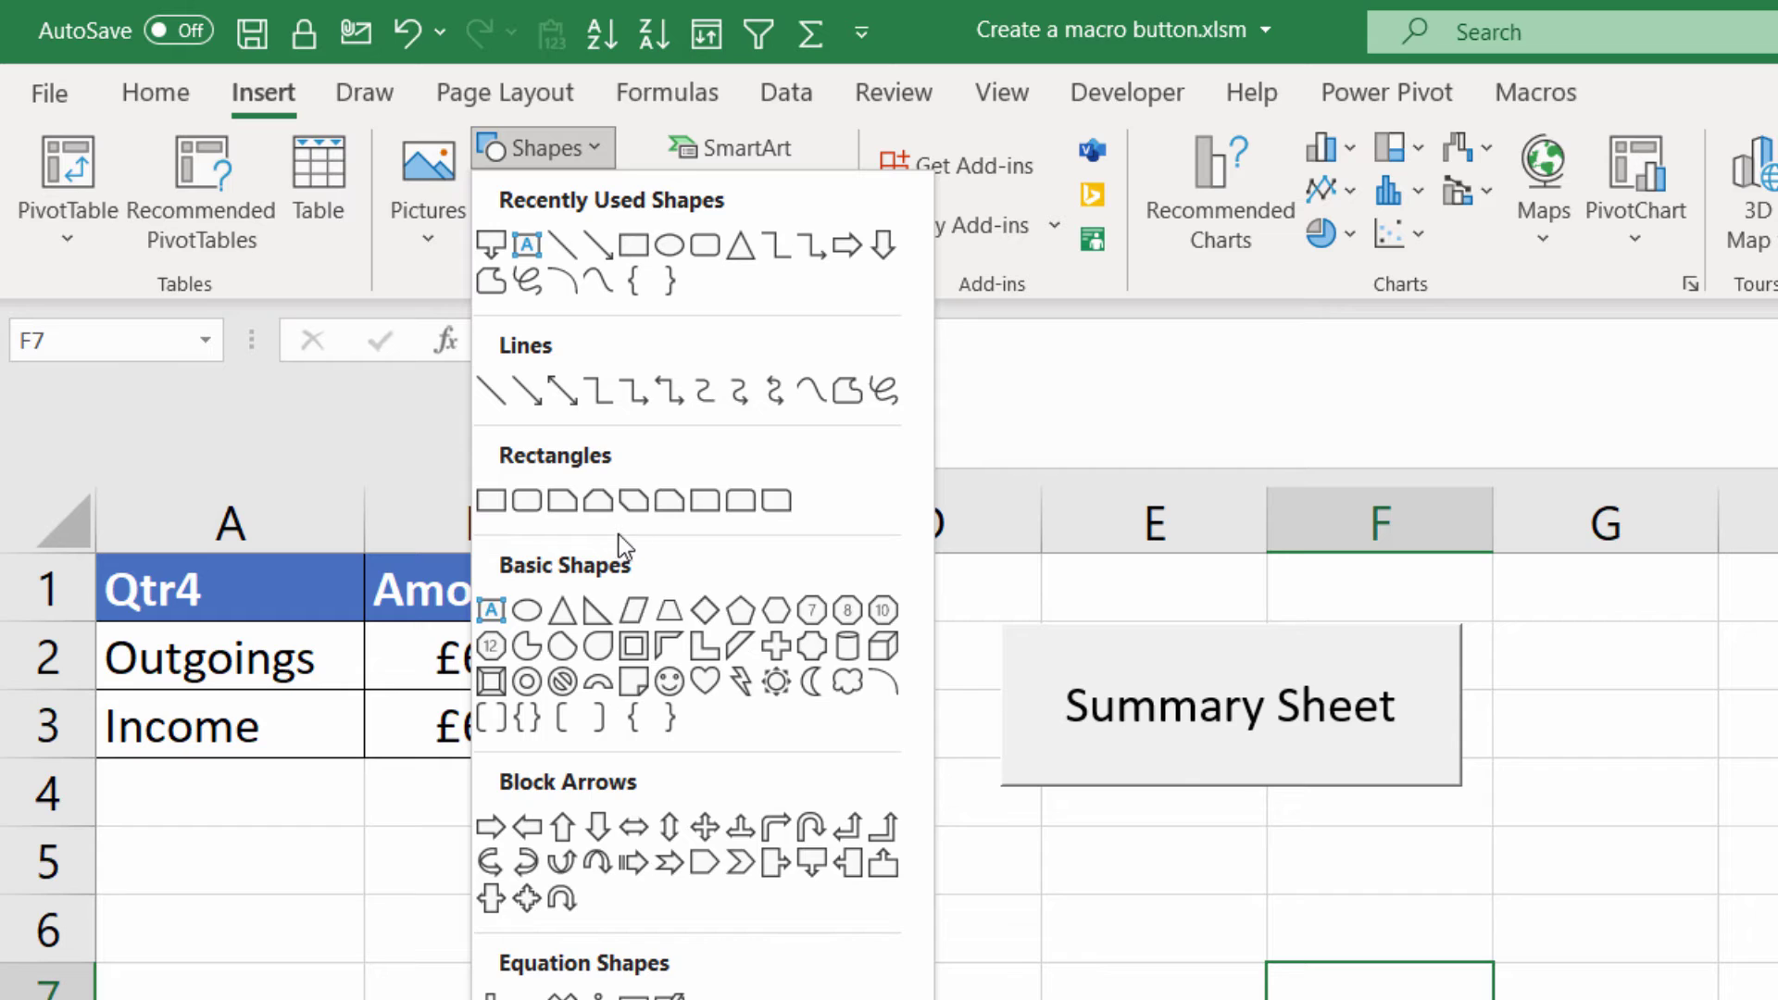
{"action": "left_click", "coordinate": [705, 246]}
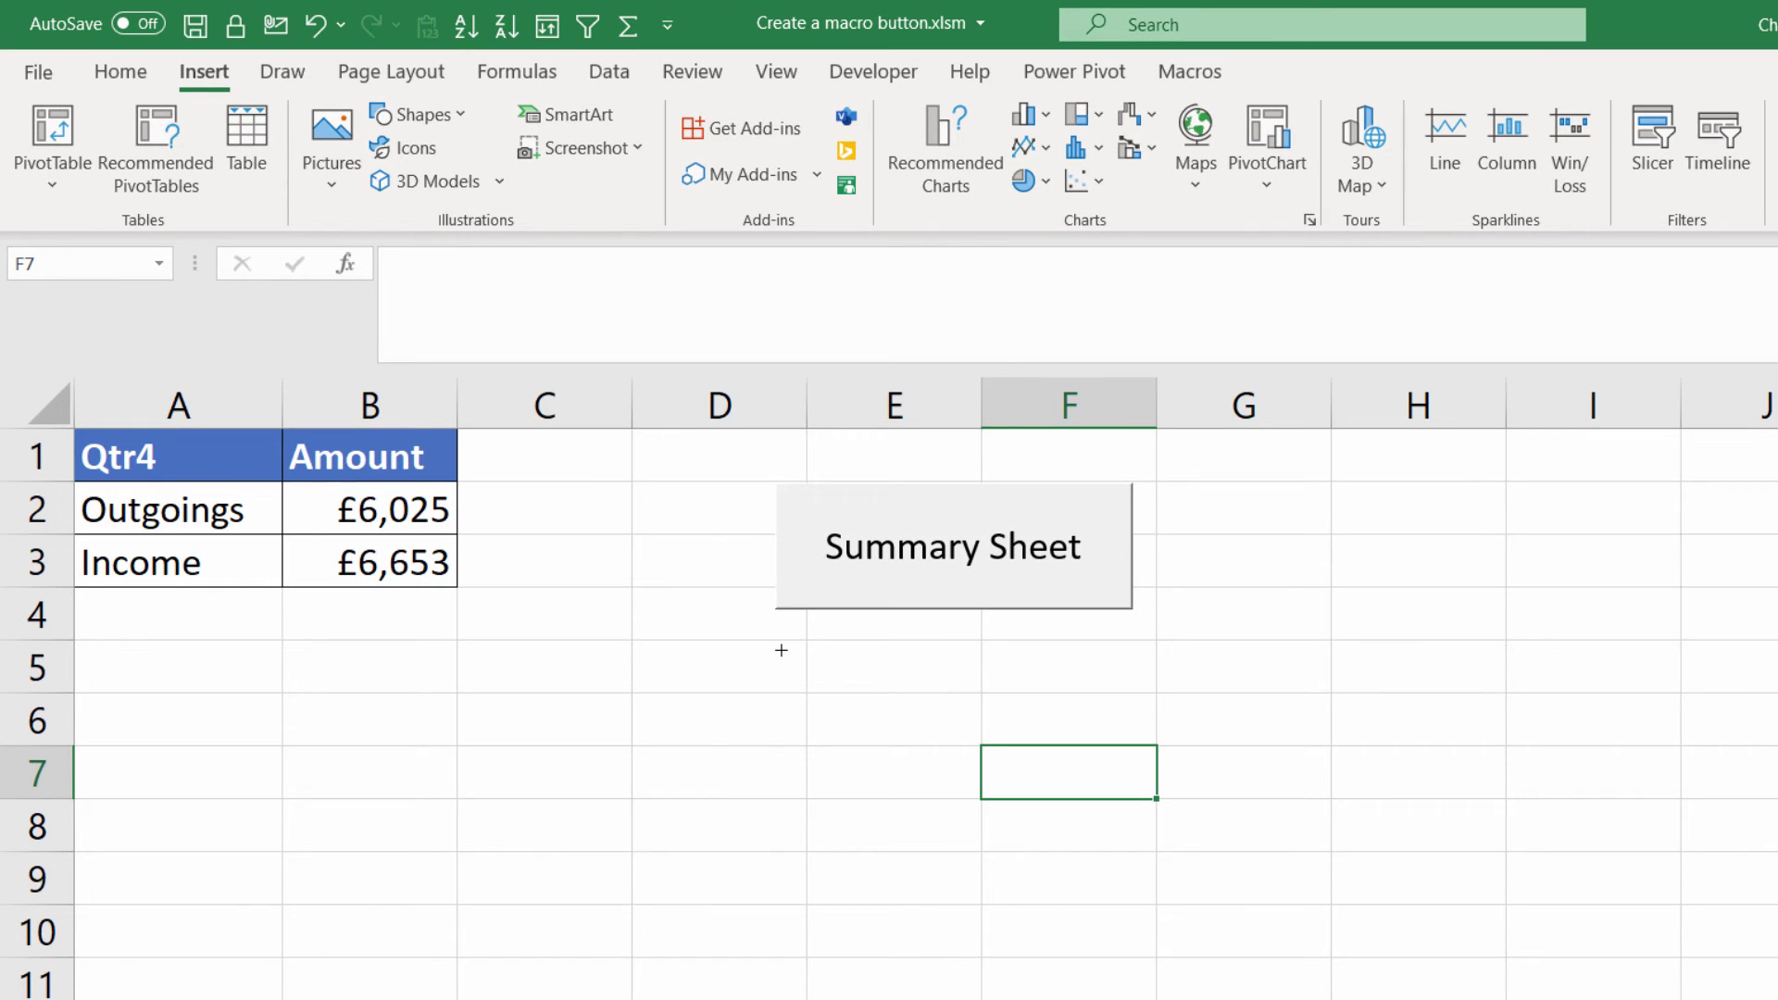
- Draw a rounded rectangle over E5:F6 reading 'Summary Sheet', text centred and middle-aligned
{"action": "mouse_move", "coordinate": [780, 650]}
{"action": "left_mouse_down"}
{"action": "mouse_move", "coordinate": [913, 714]}
{"action": "mouse_move", "coordinate": [1144, 751]}
{"action": "left_mouse_up"}
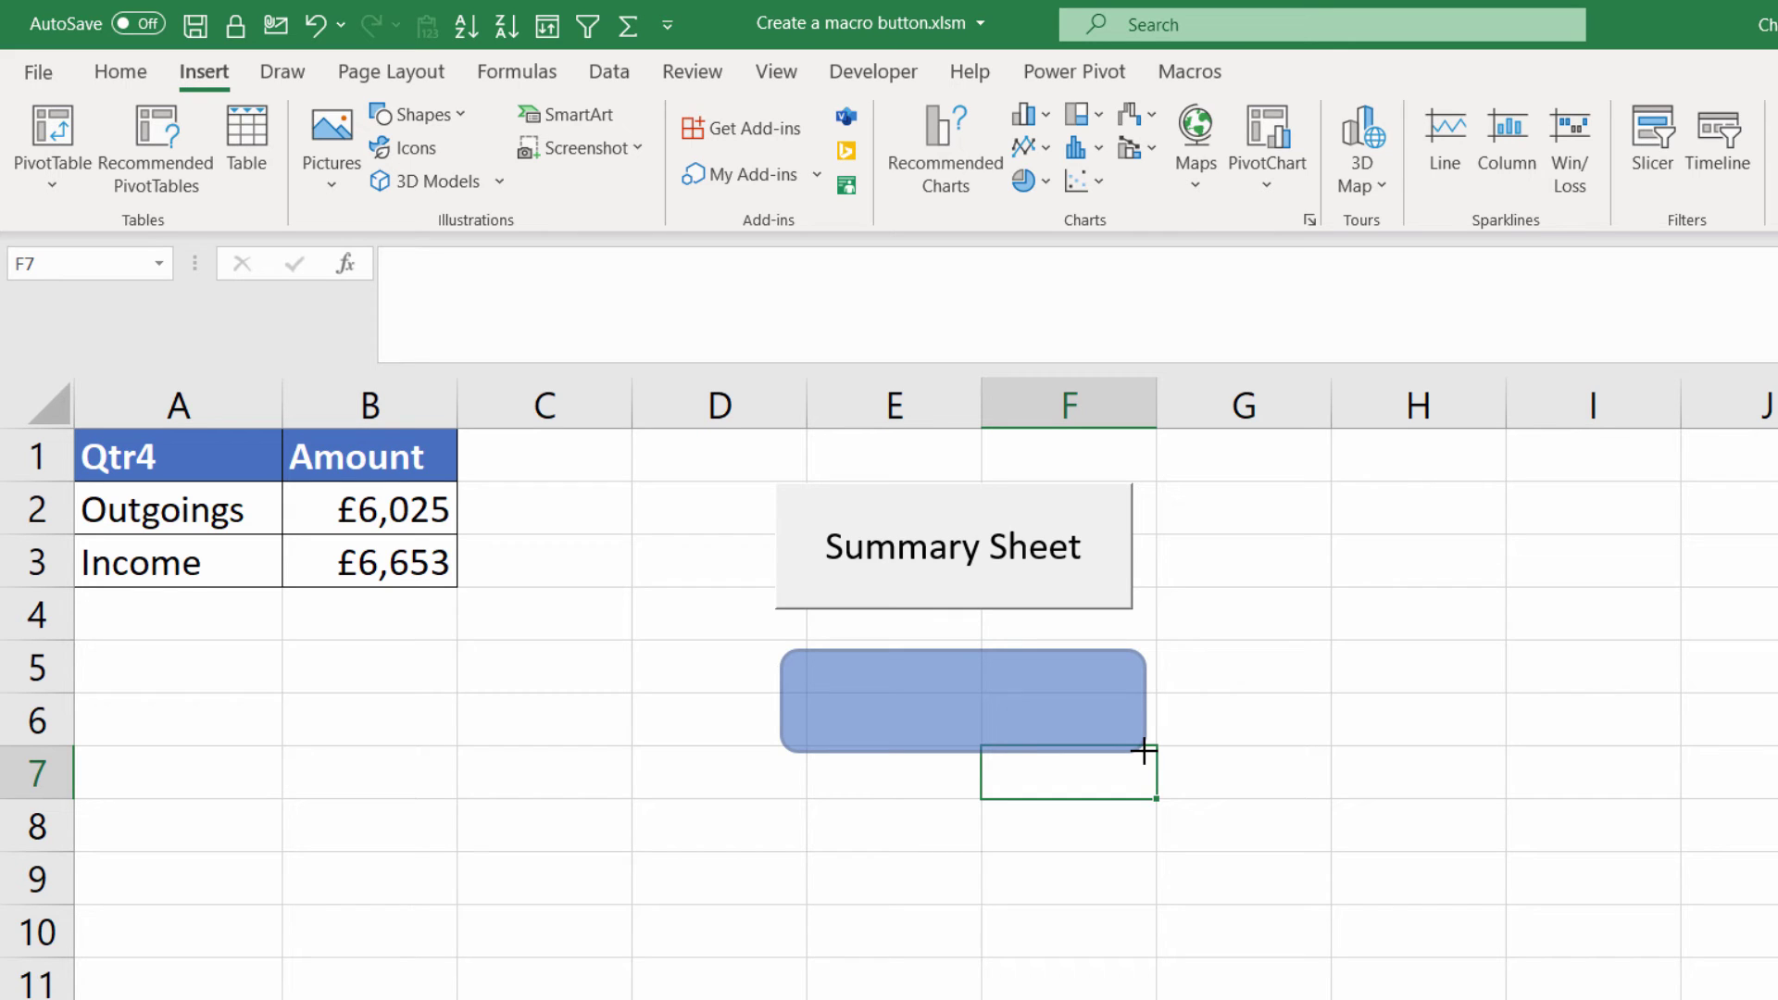
{"action": "left_click_drag", "start_coordinate": [1143, 750], "coordinate": [1146, 750]}
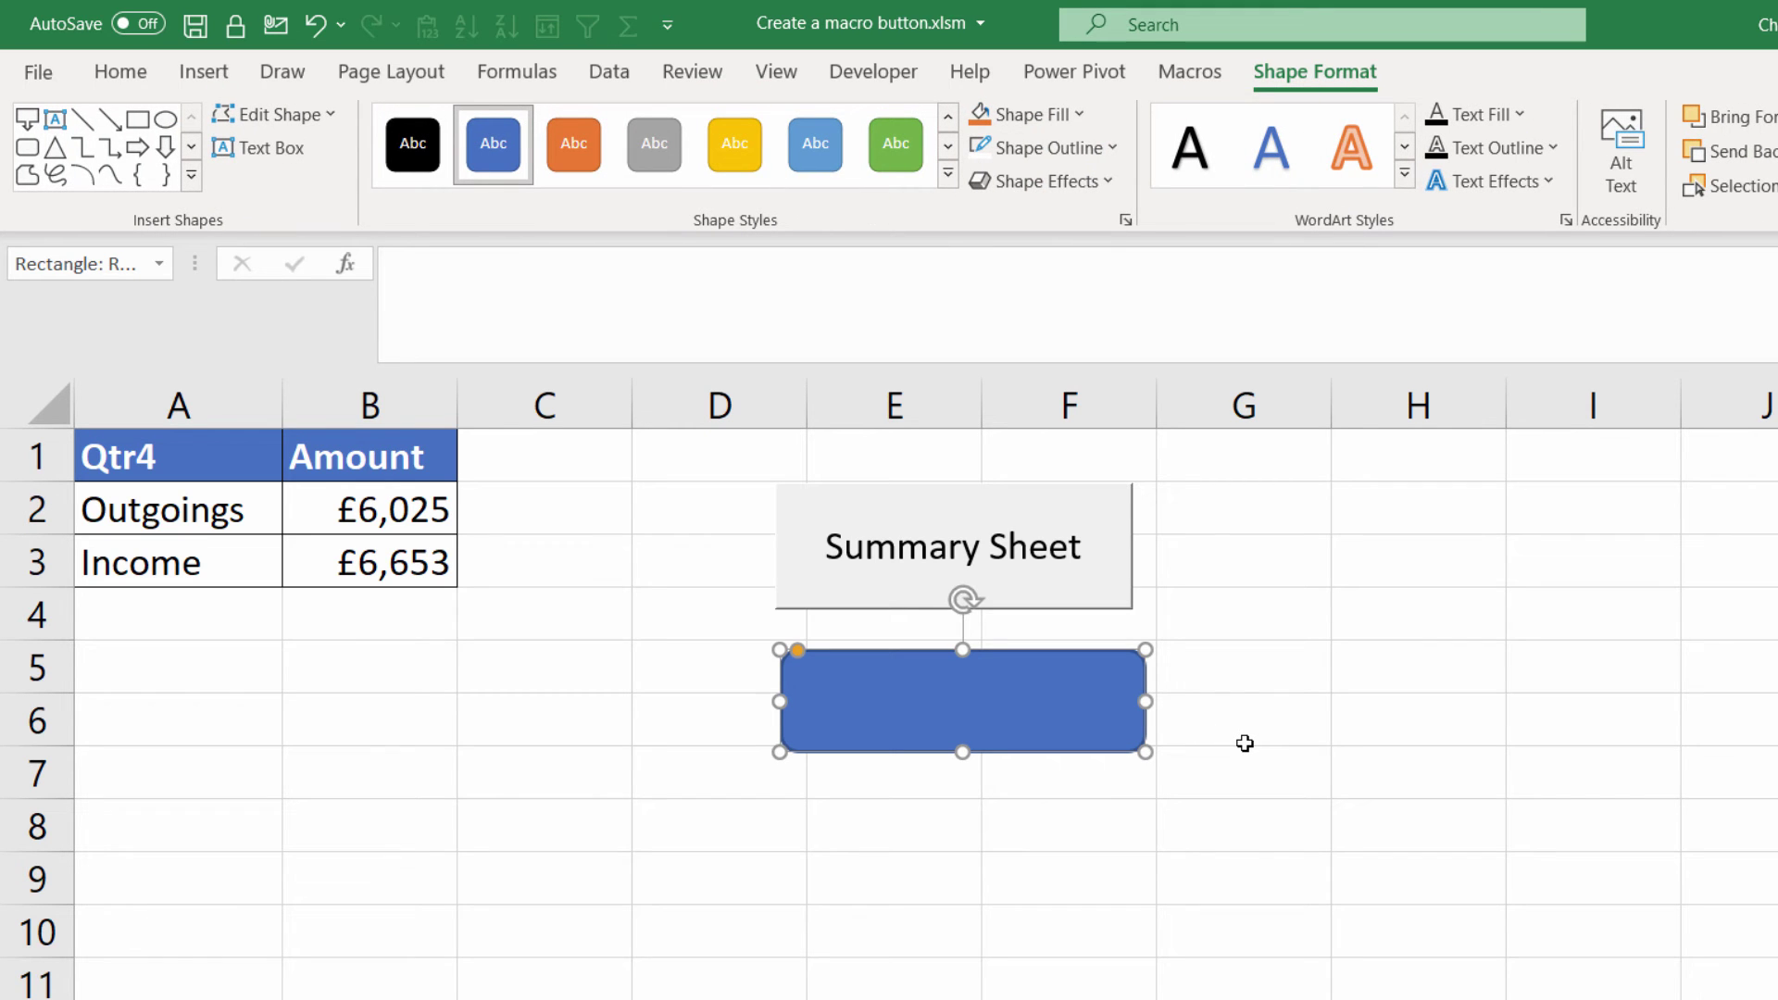
{"action": "type", "text": "Summary Shee"}
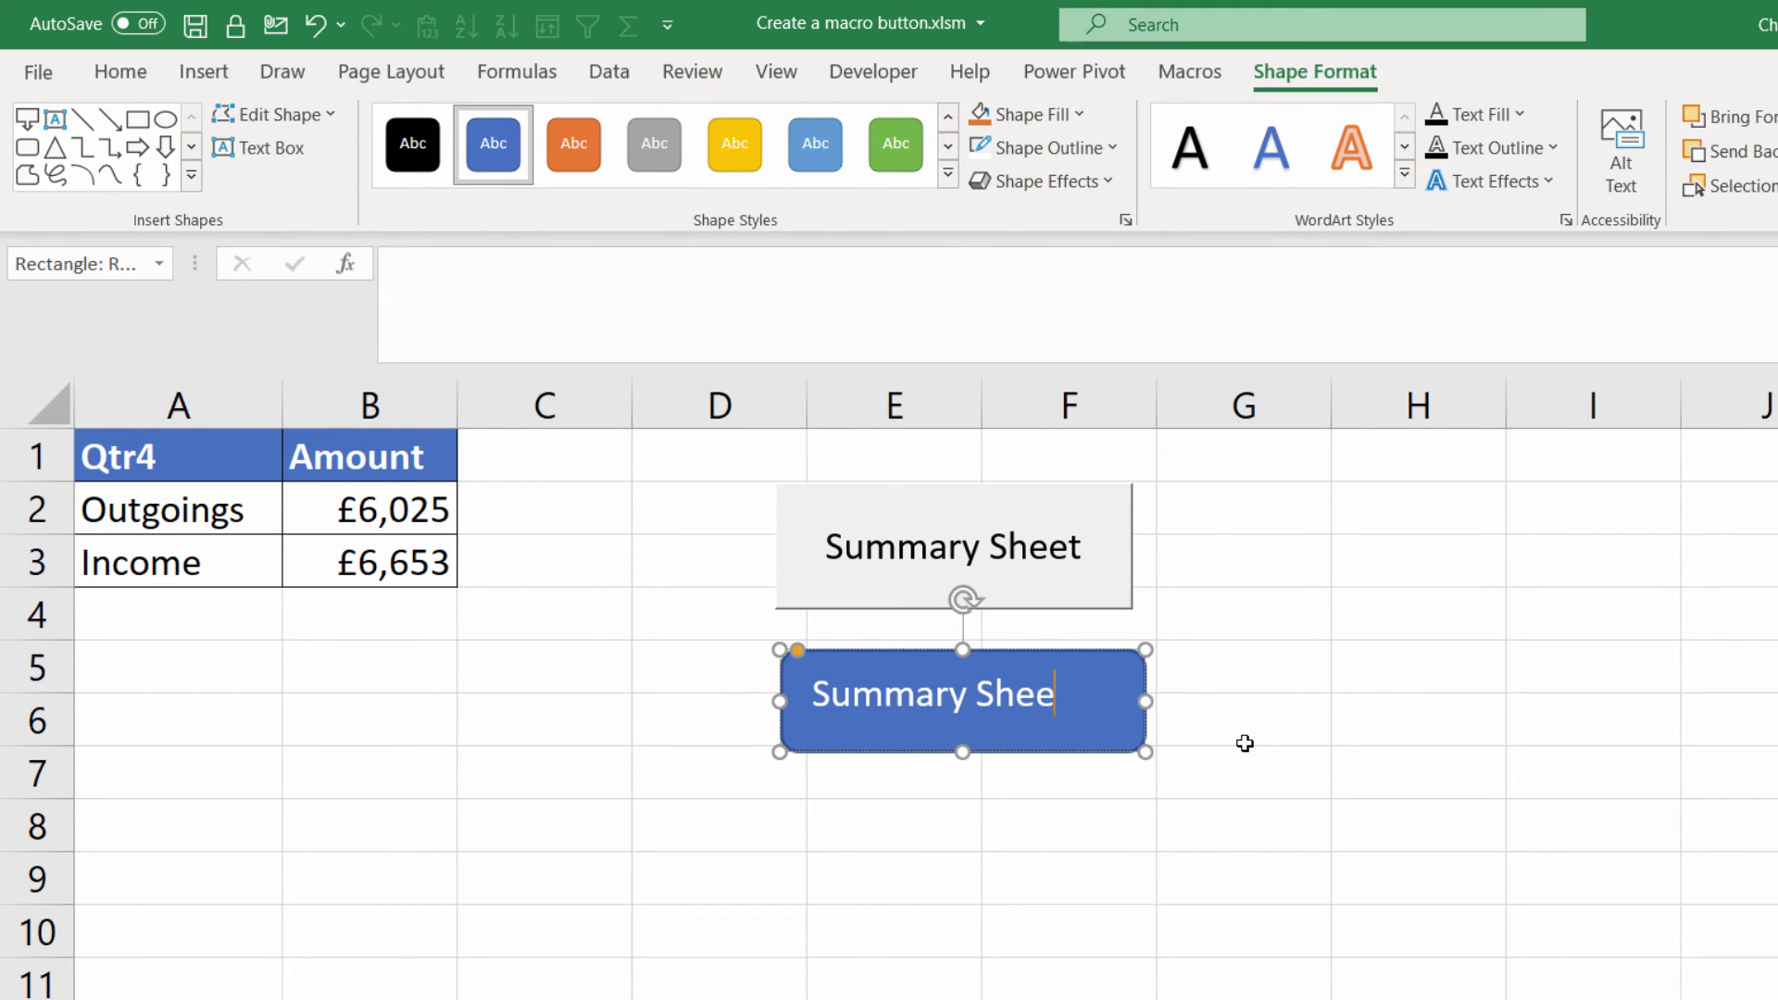
{"action": "type", "text": "t"}
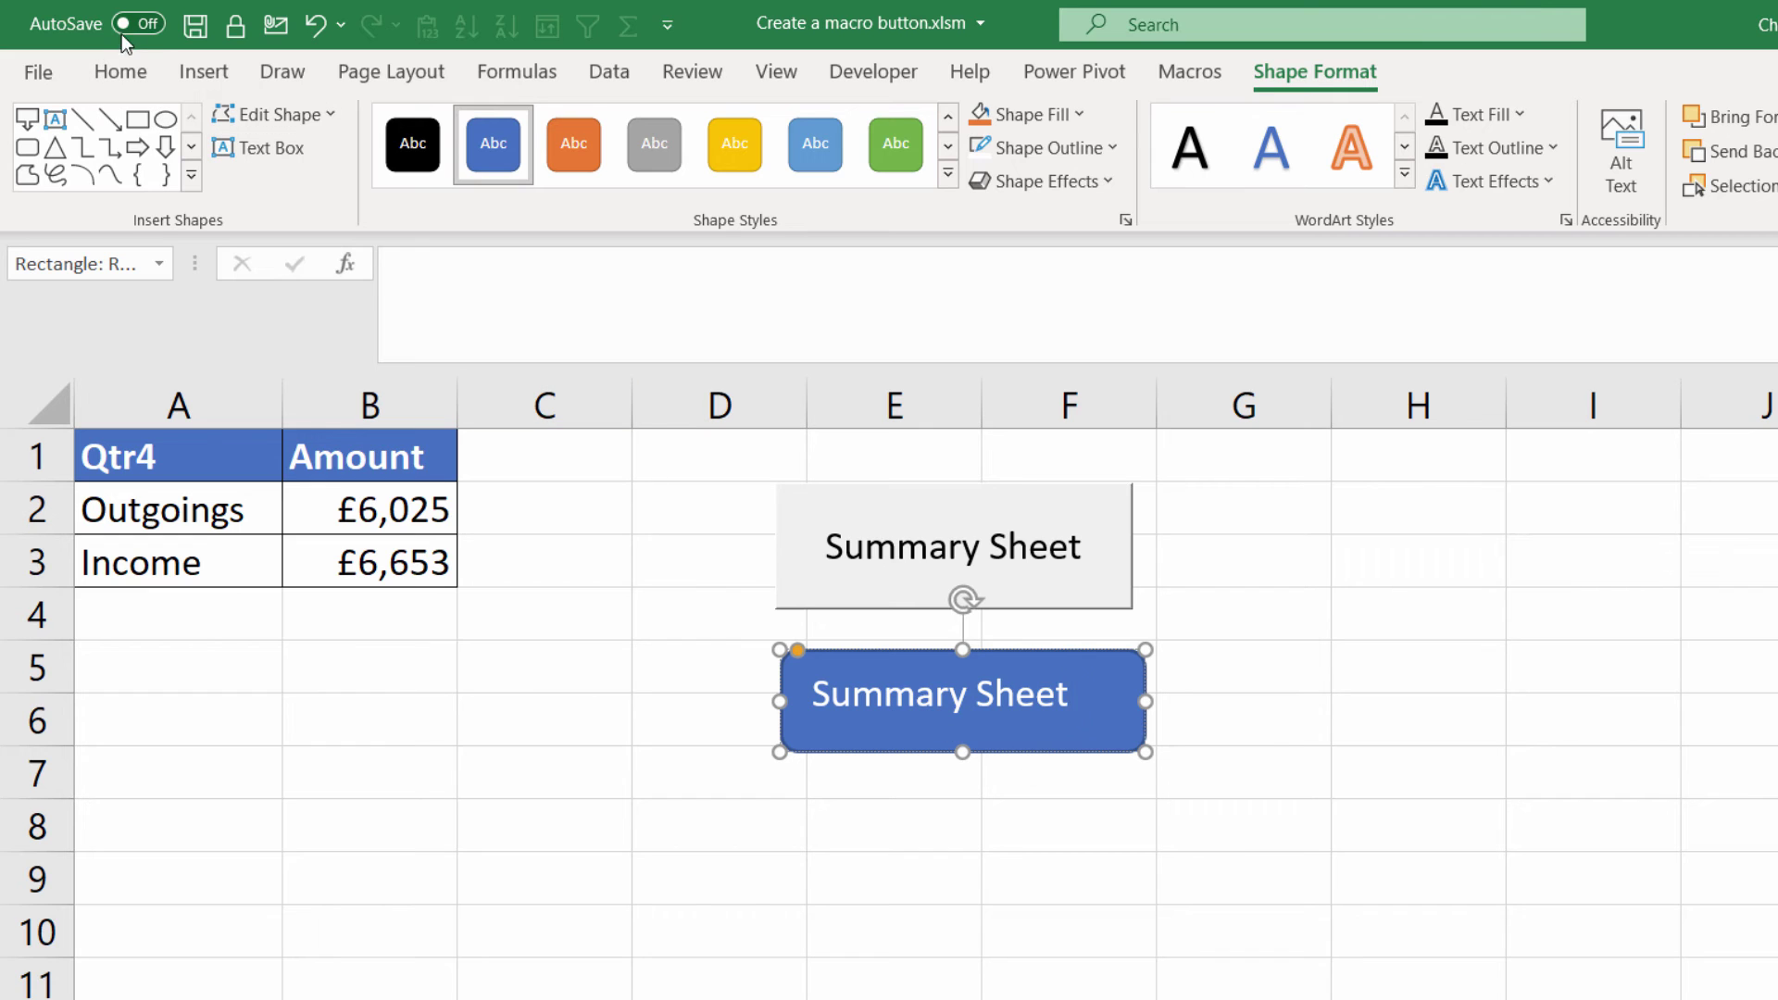
{"action": "left_click", "coordinate": [124, 72]}
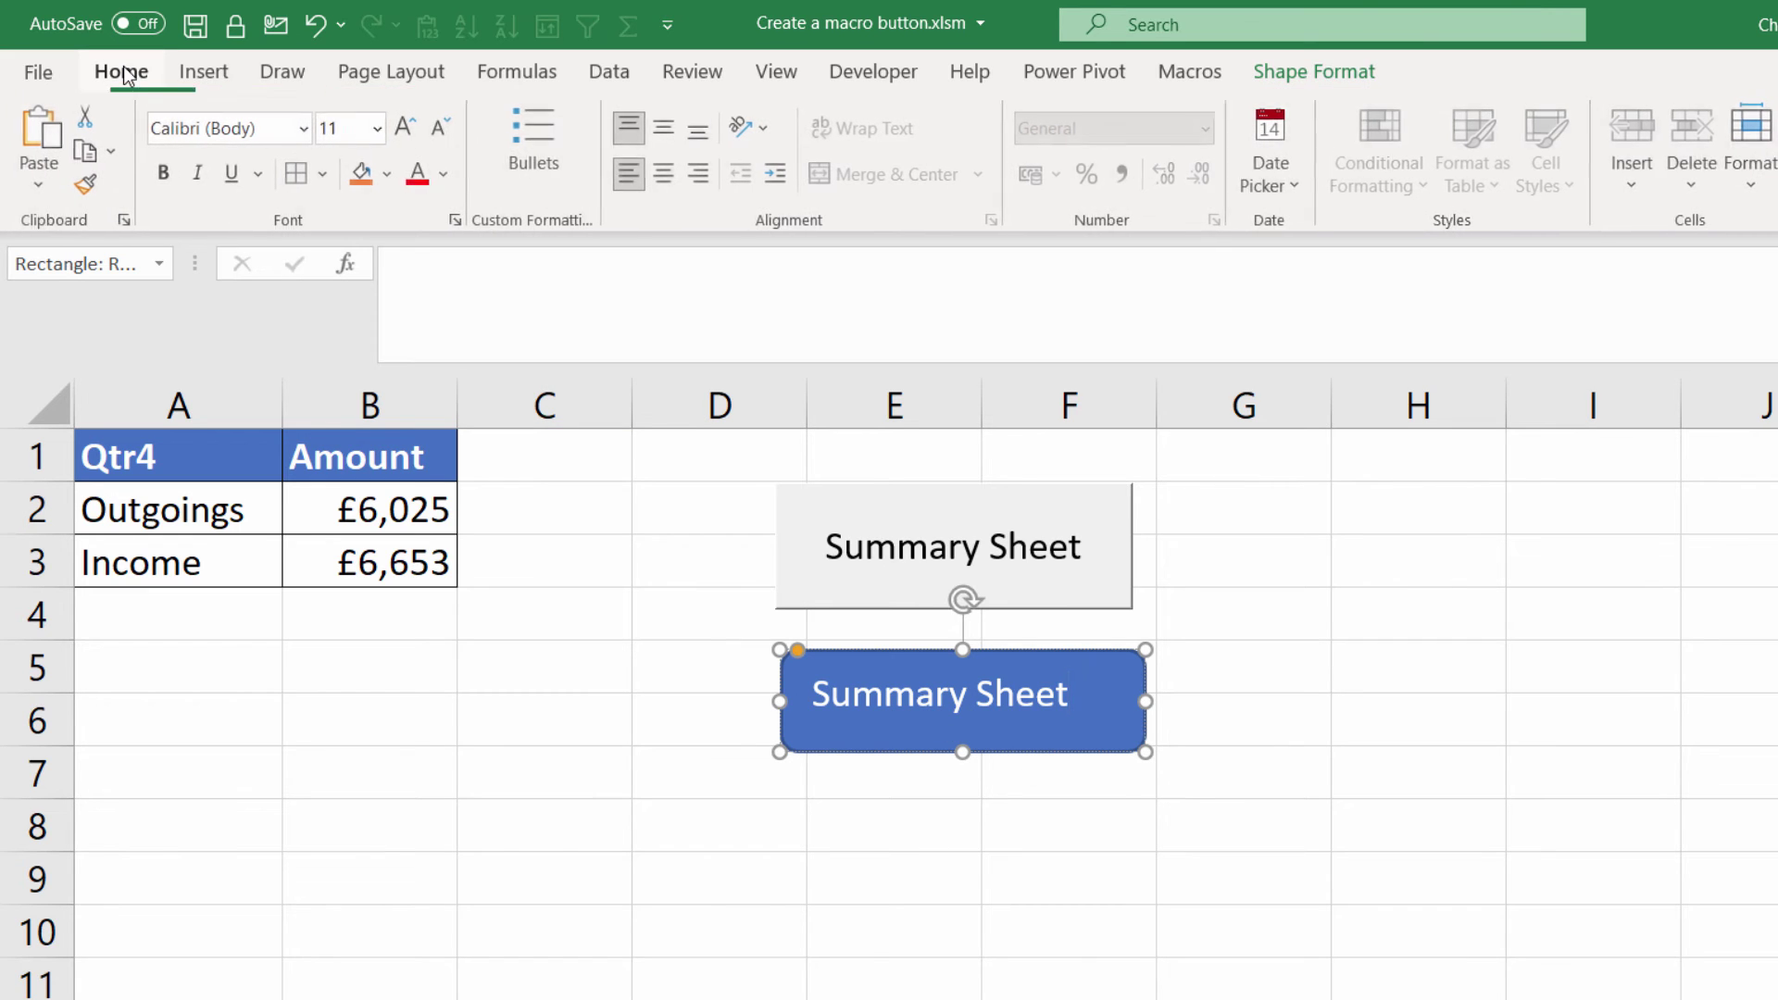
{"action": "left_click", "coordinate": [667, 174]}
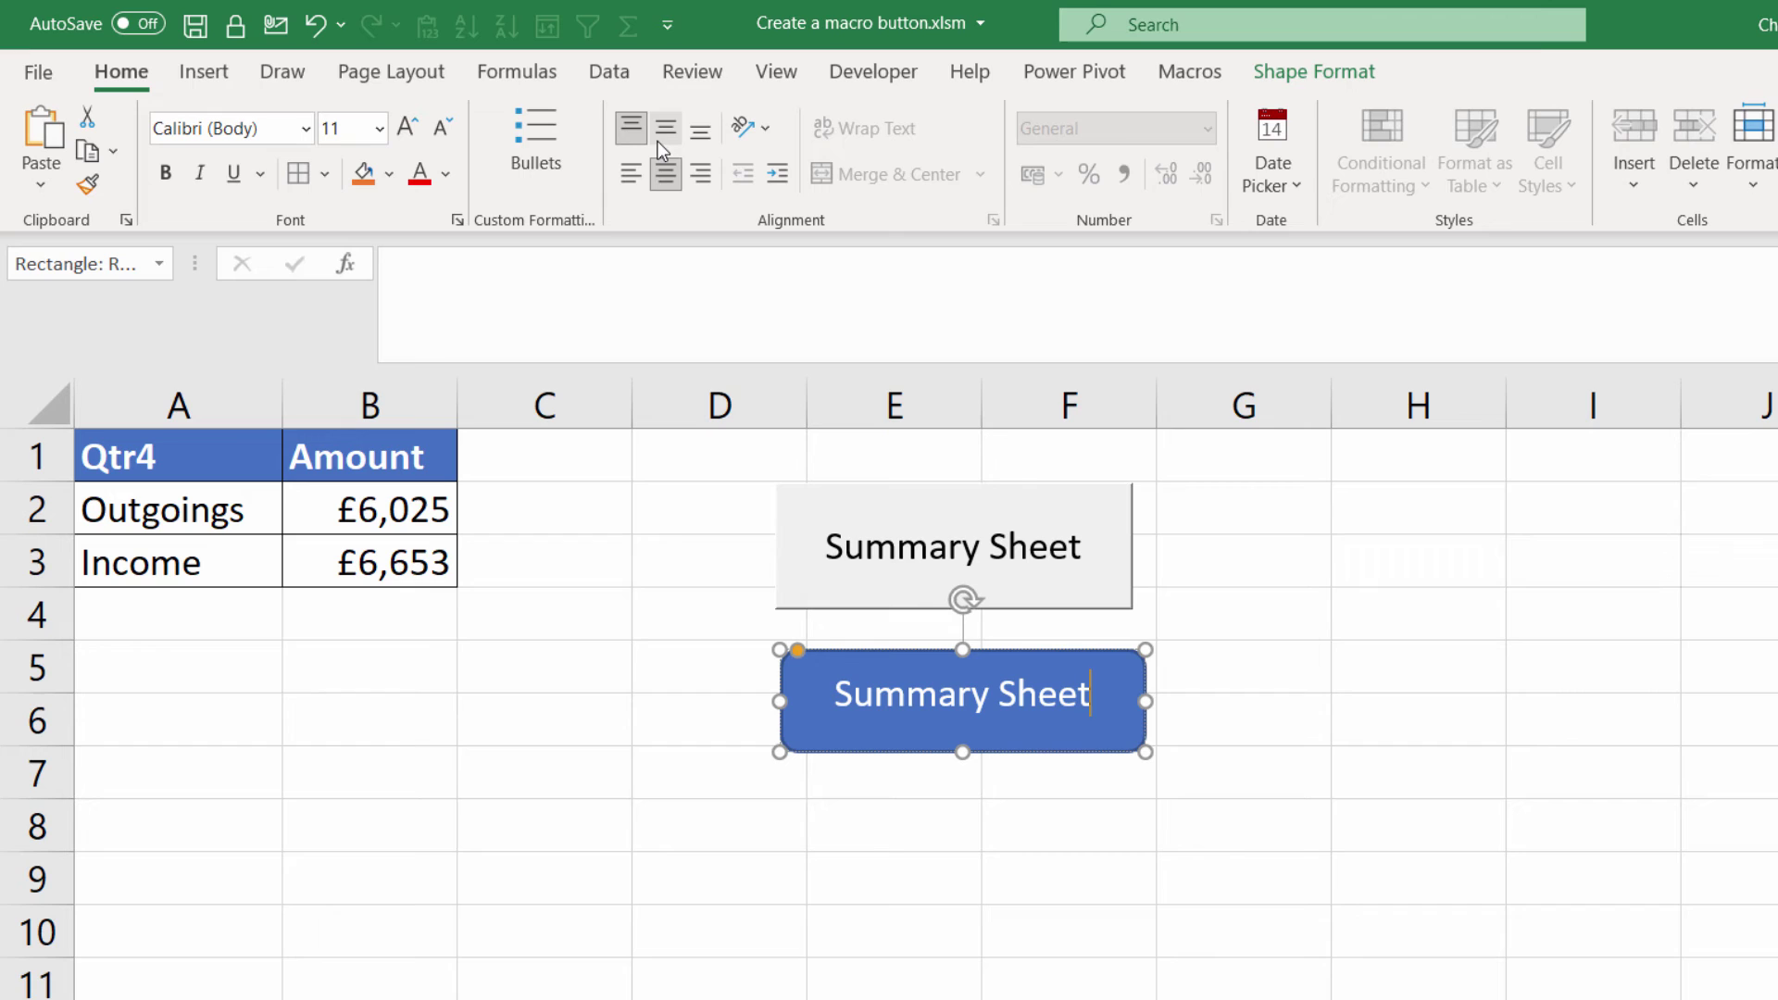
{"action": "left_click", "coordinate": [673, 132]}
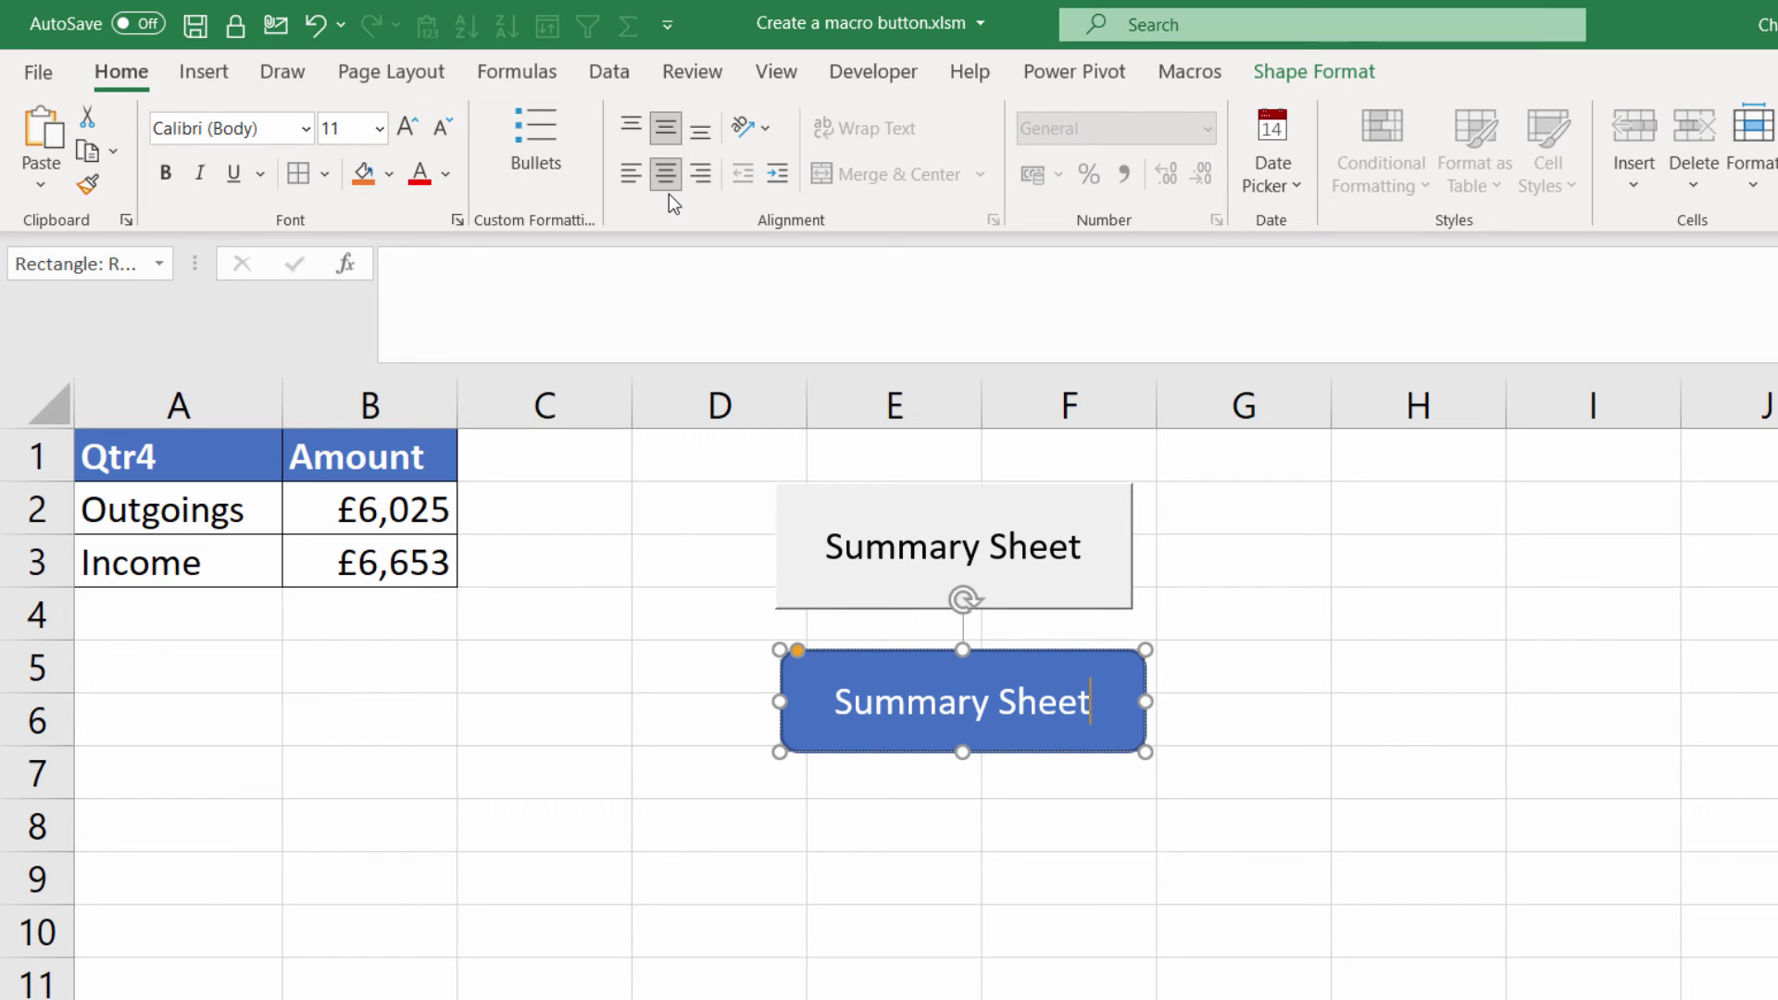
- Assign GoToSummarySheet to the blue shape, then click it to confirm it reaches Summary
{"action": "right_click", "coordinate": [1064, 753]}
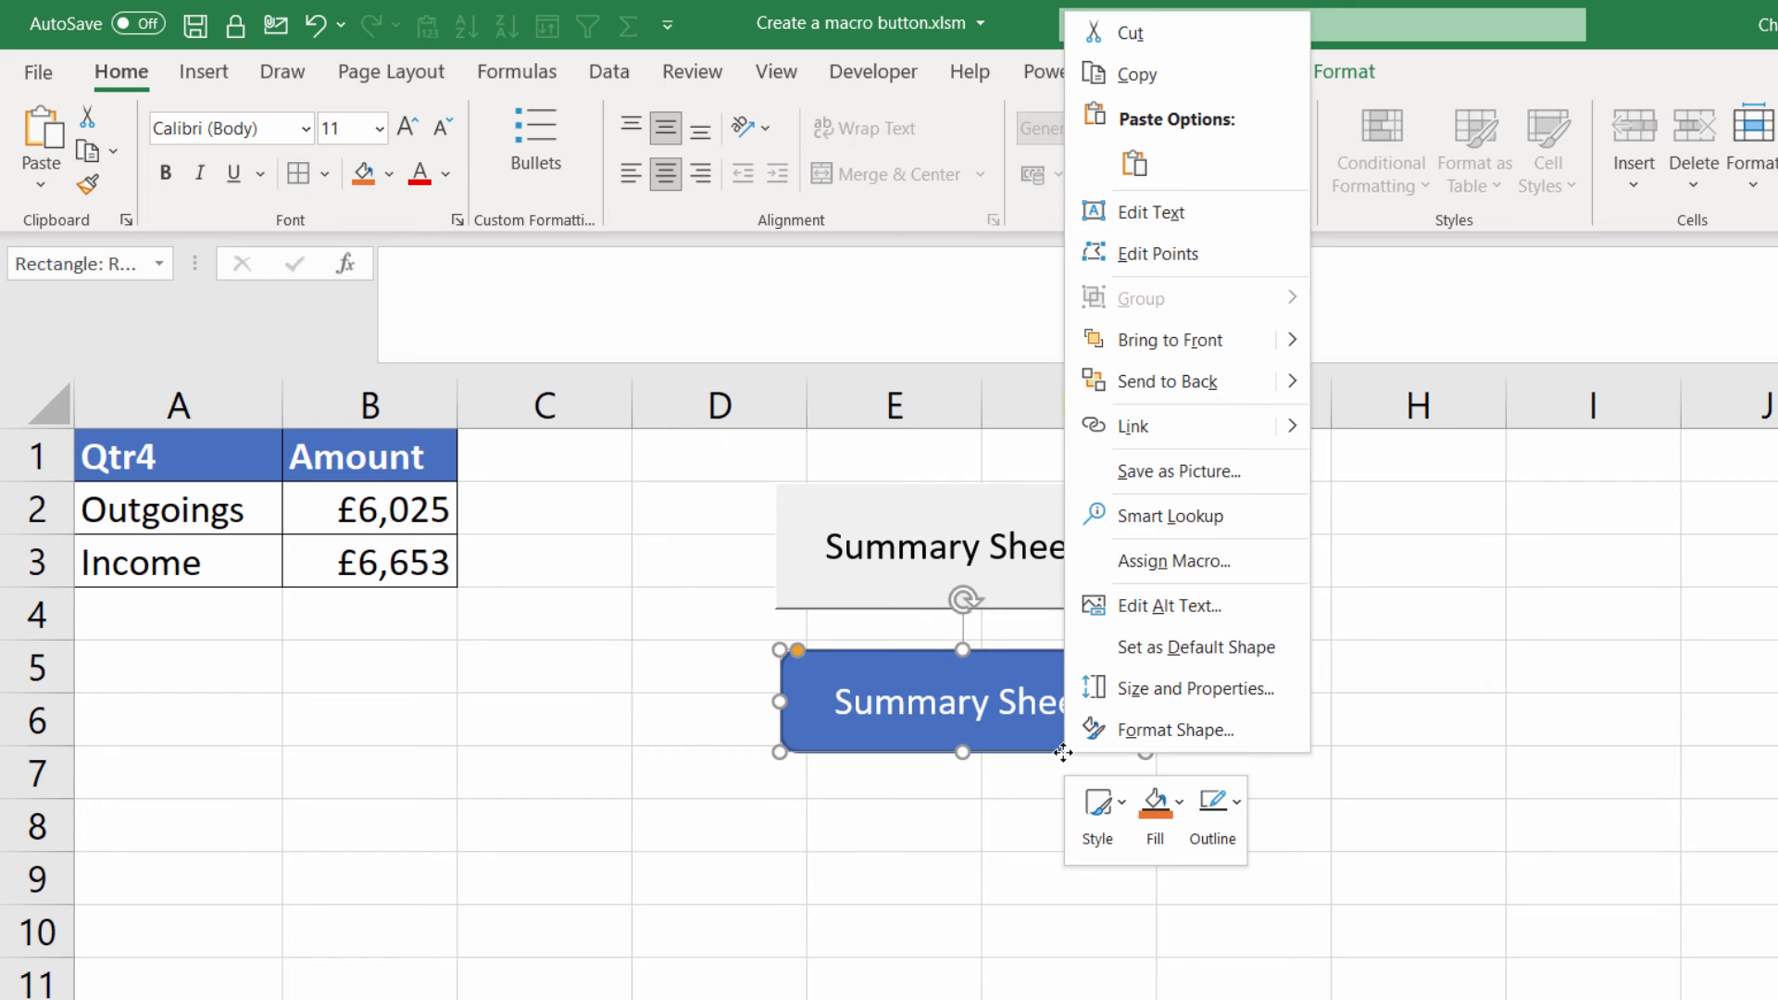
{"action": "left_click", "coordinate": [1169, 561]}
{"action": "left_click", "coordinate": [921, 430]}
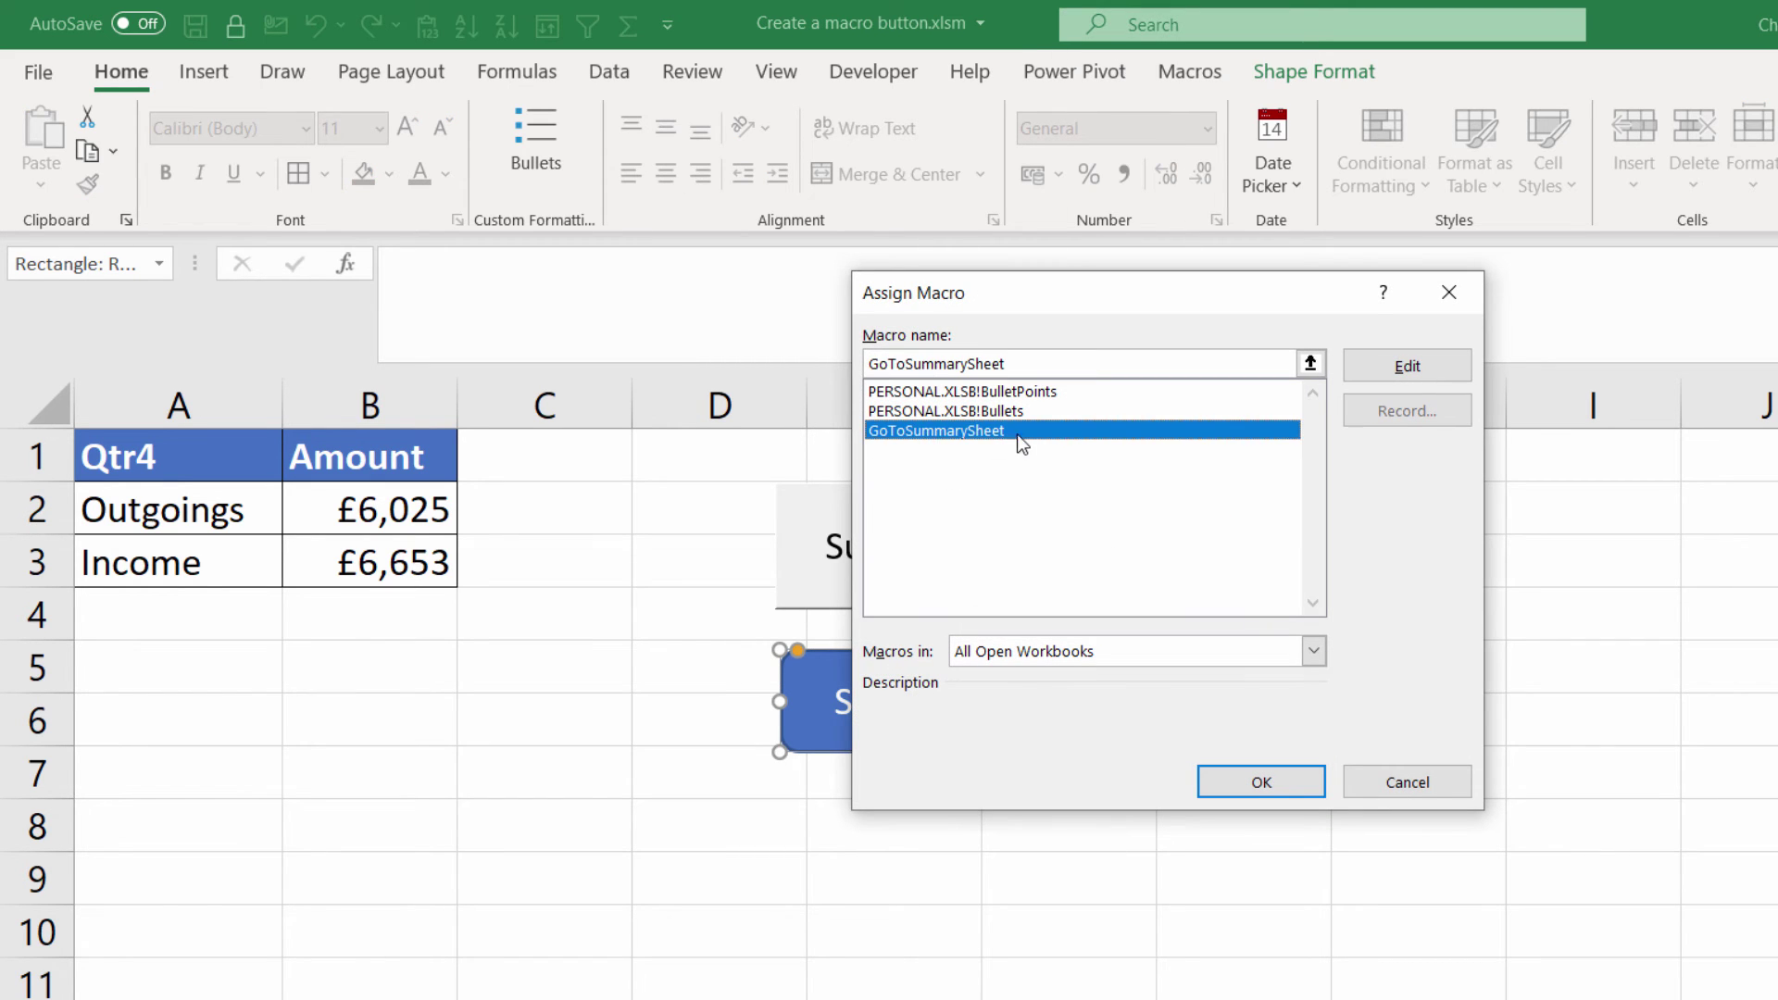
{"action": "left_click", "coordinate": [1294, 784]}
{"action": "left_click", "coordinate": [1283, 809]}
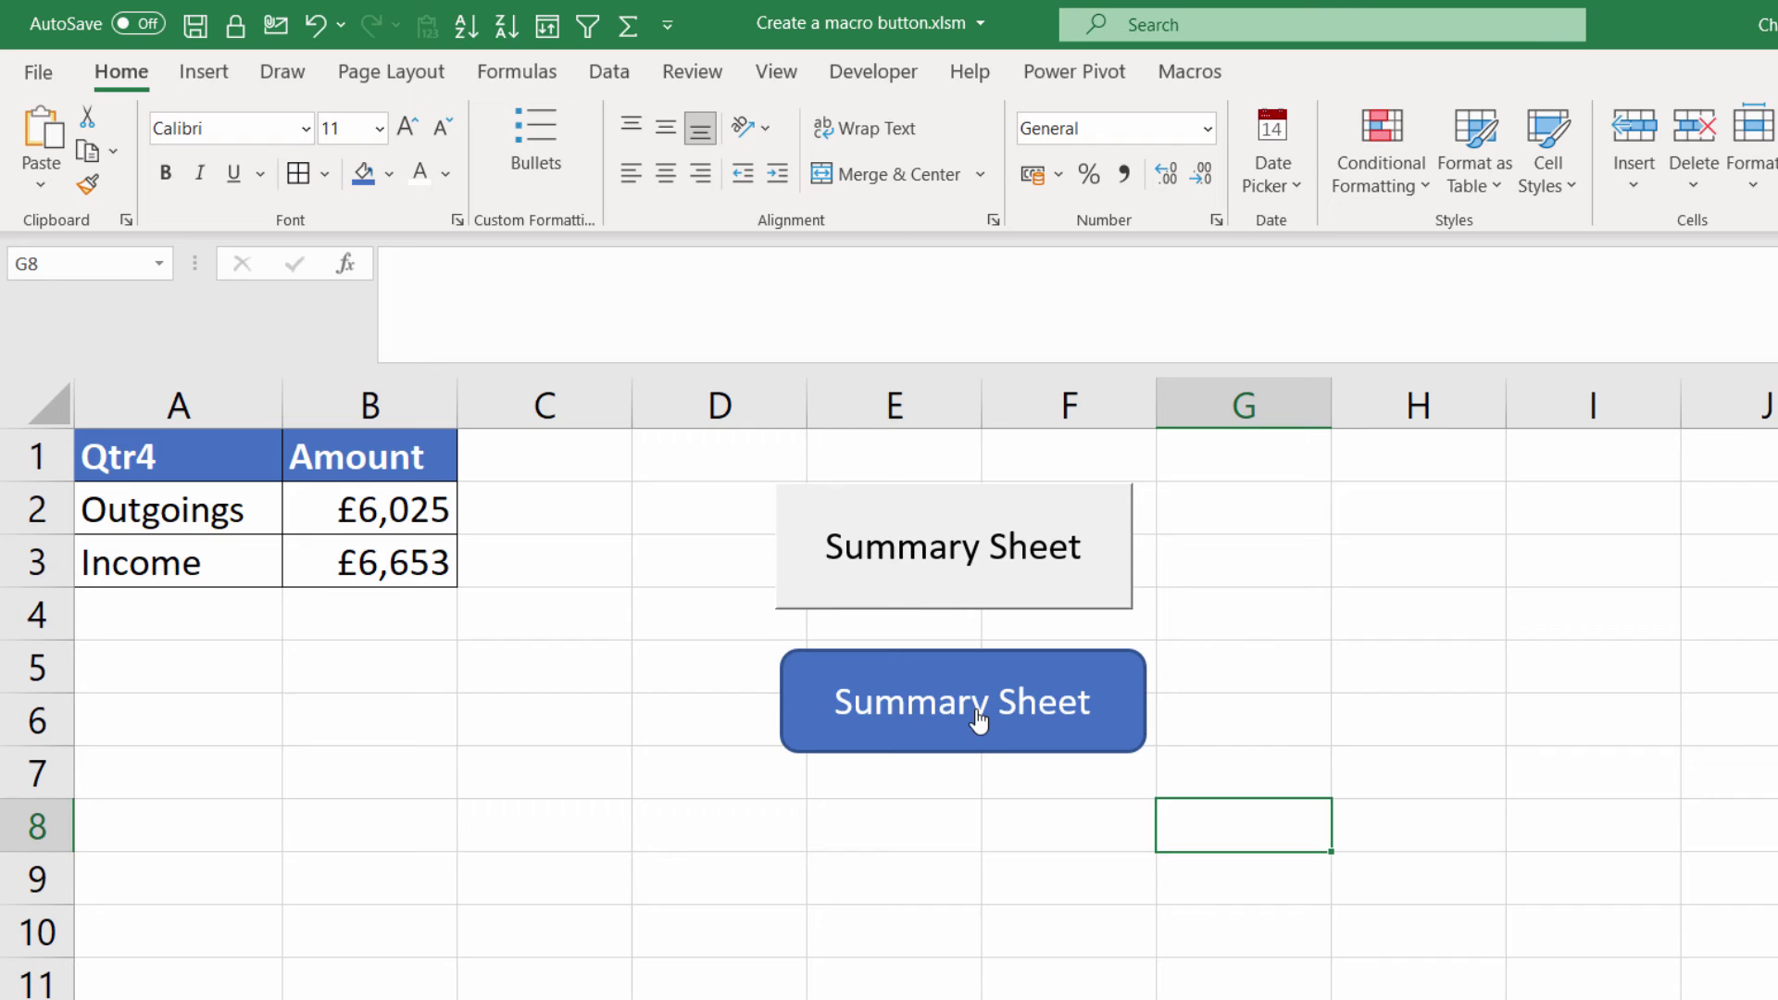
{"action": "left_click", "coordinate": [782, 567]}
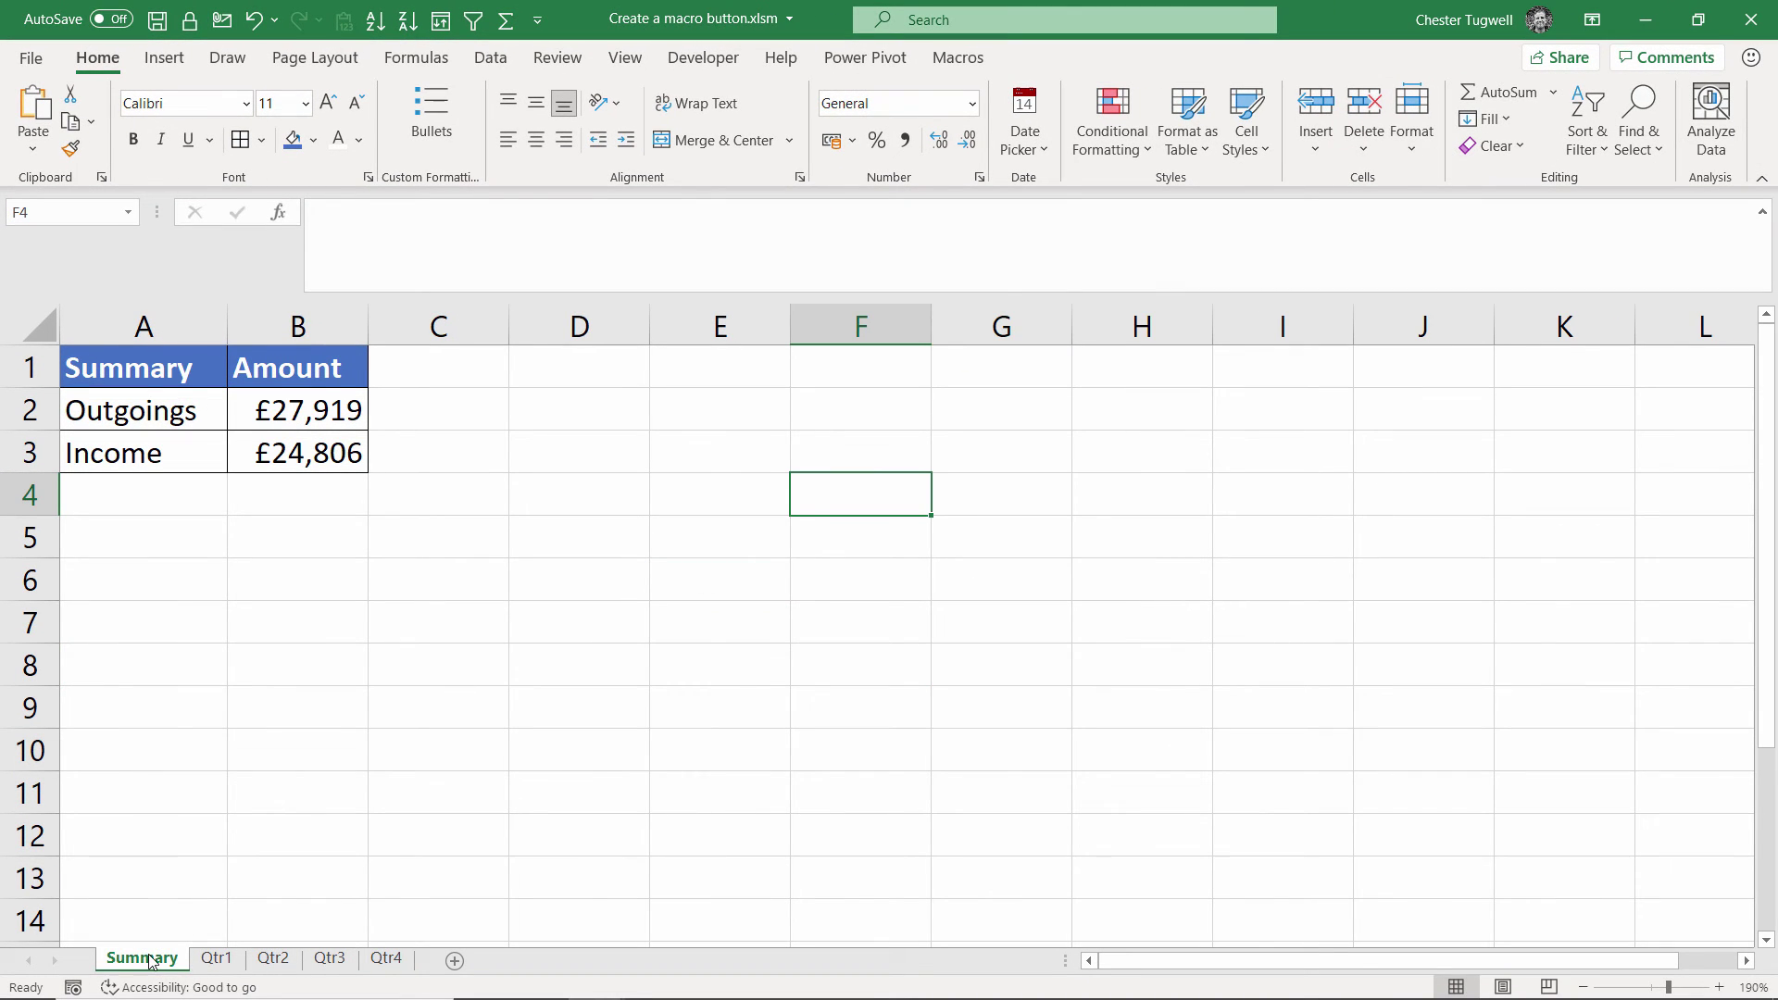
- Return to the Qtr4 sheet to view both the grey and blue Summary Sheet buttons
{"action": "left_click", "coordinate": [383, 957]}
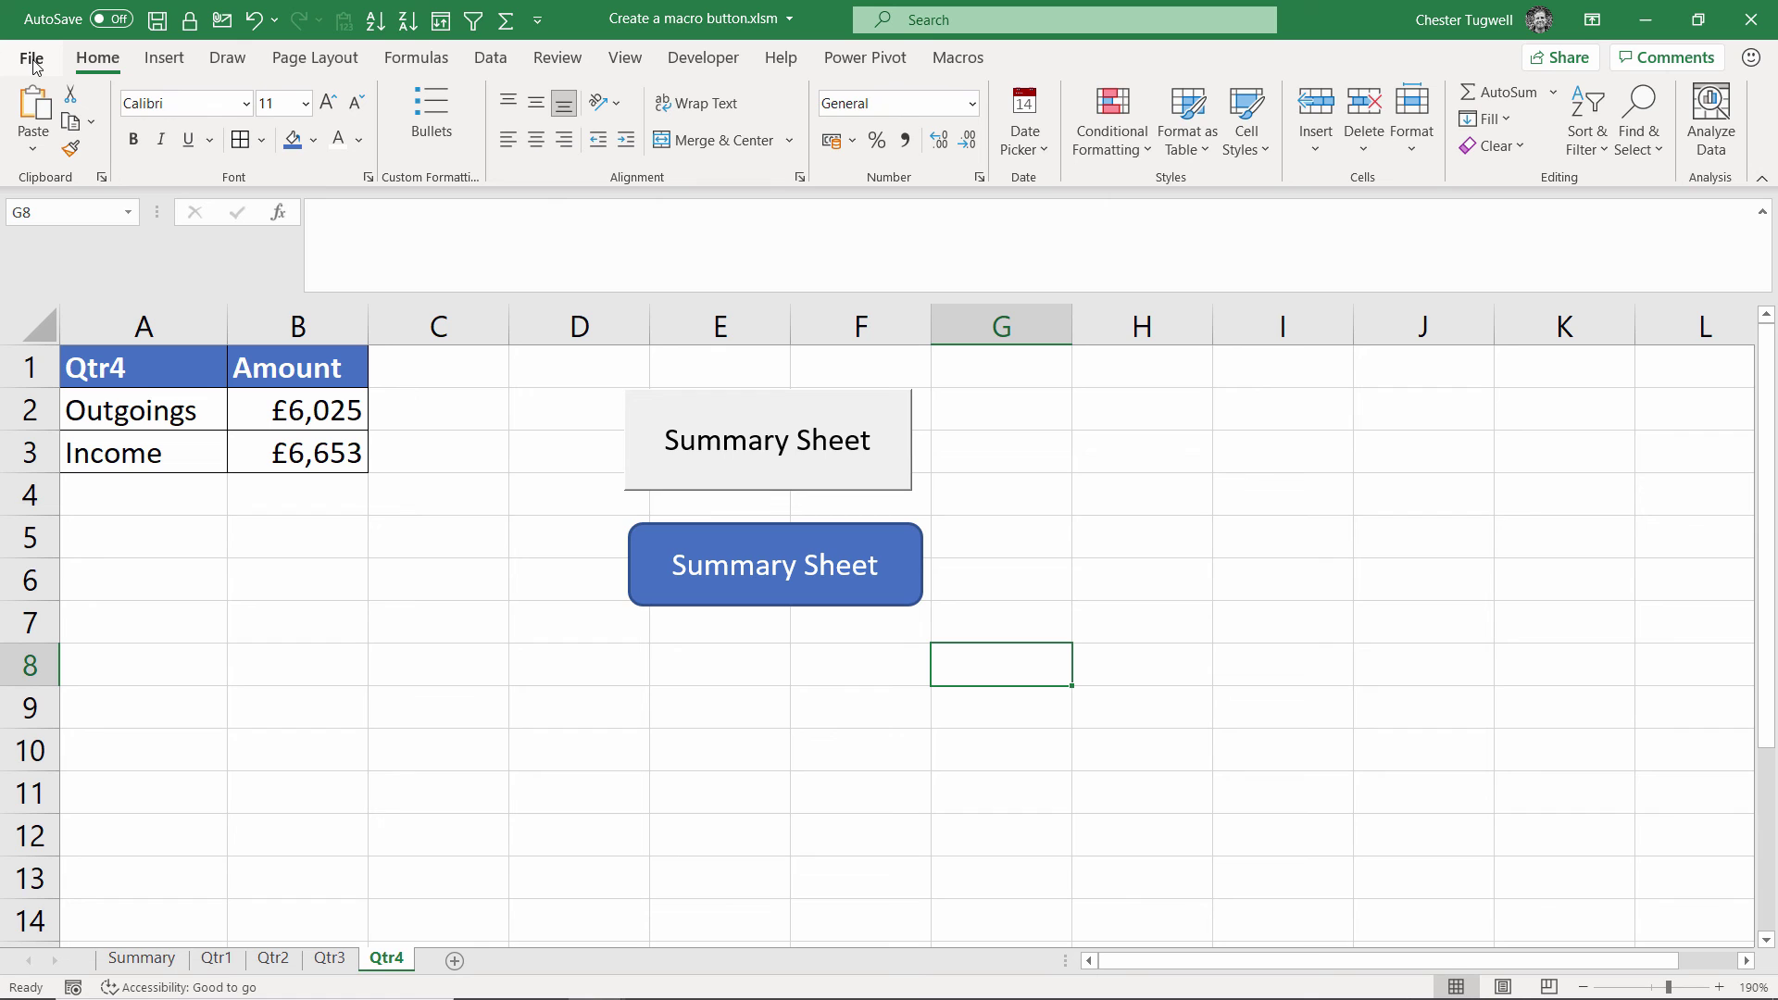
- In Save As, set 'Create a macro button' to the Excel Macro-Enabled Workbook (*.xlsm) type
{"action": "left_click", "coordinate": [32, 59]}
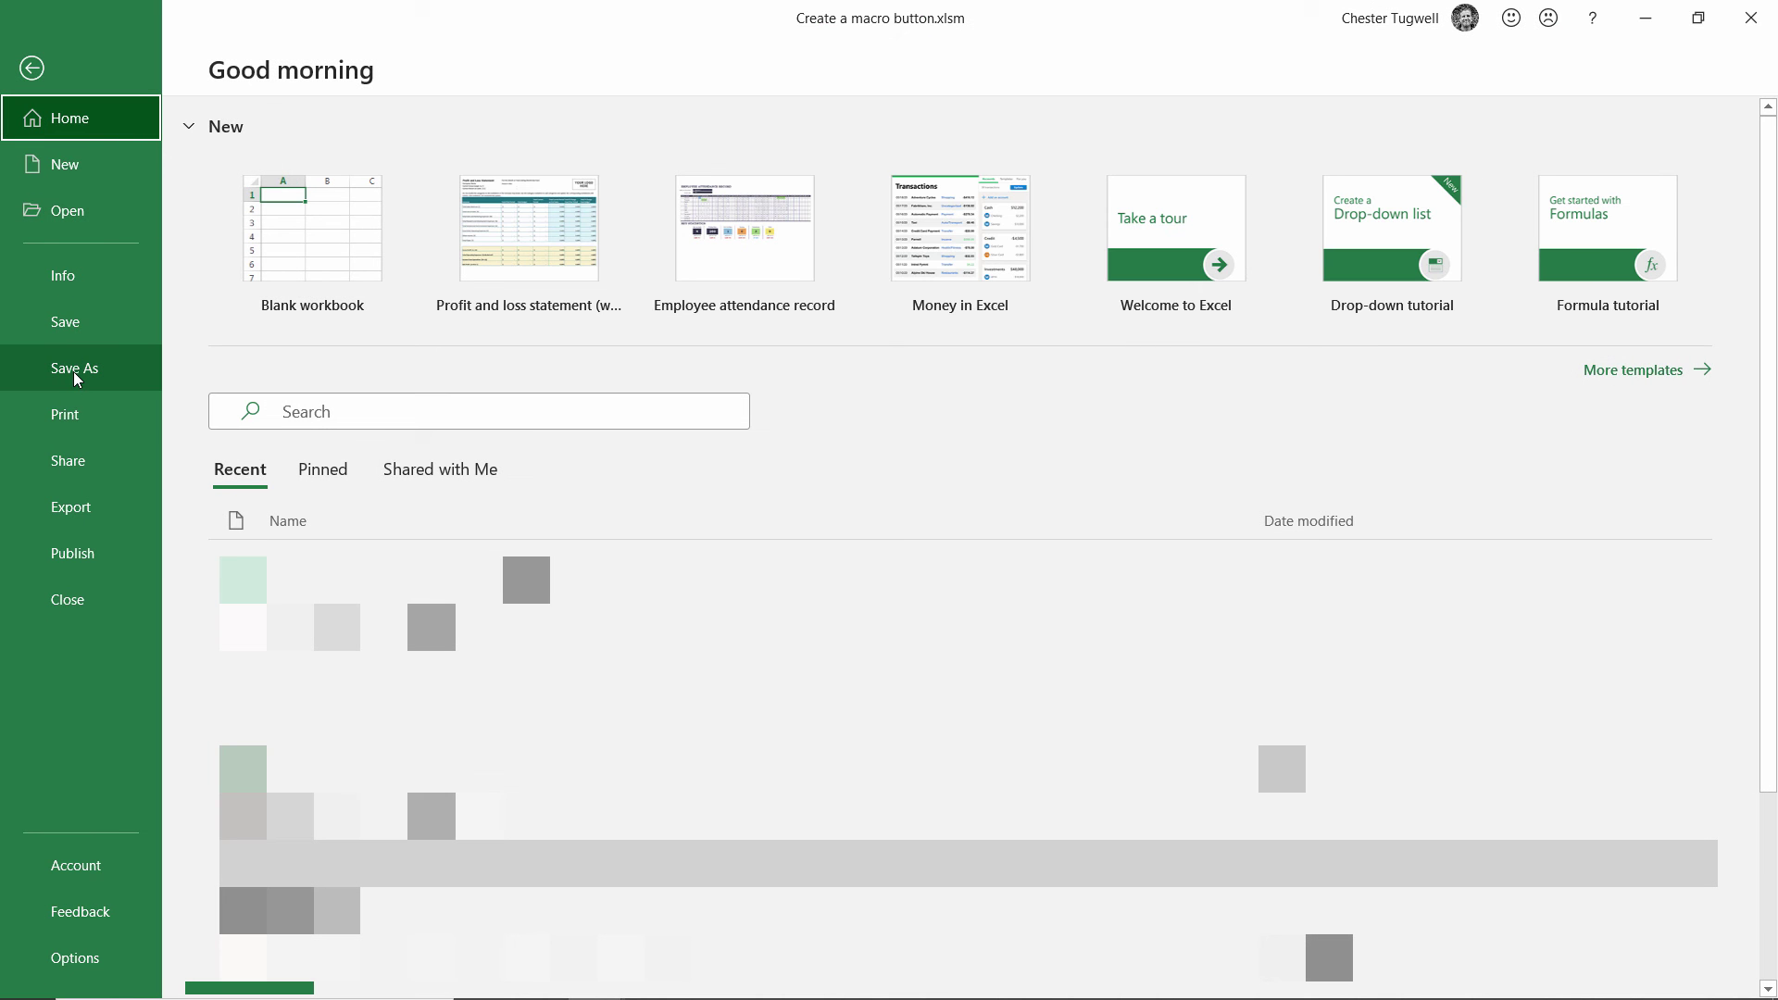
{"action": "left_click", "coordinate": [74, 370]}
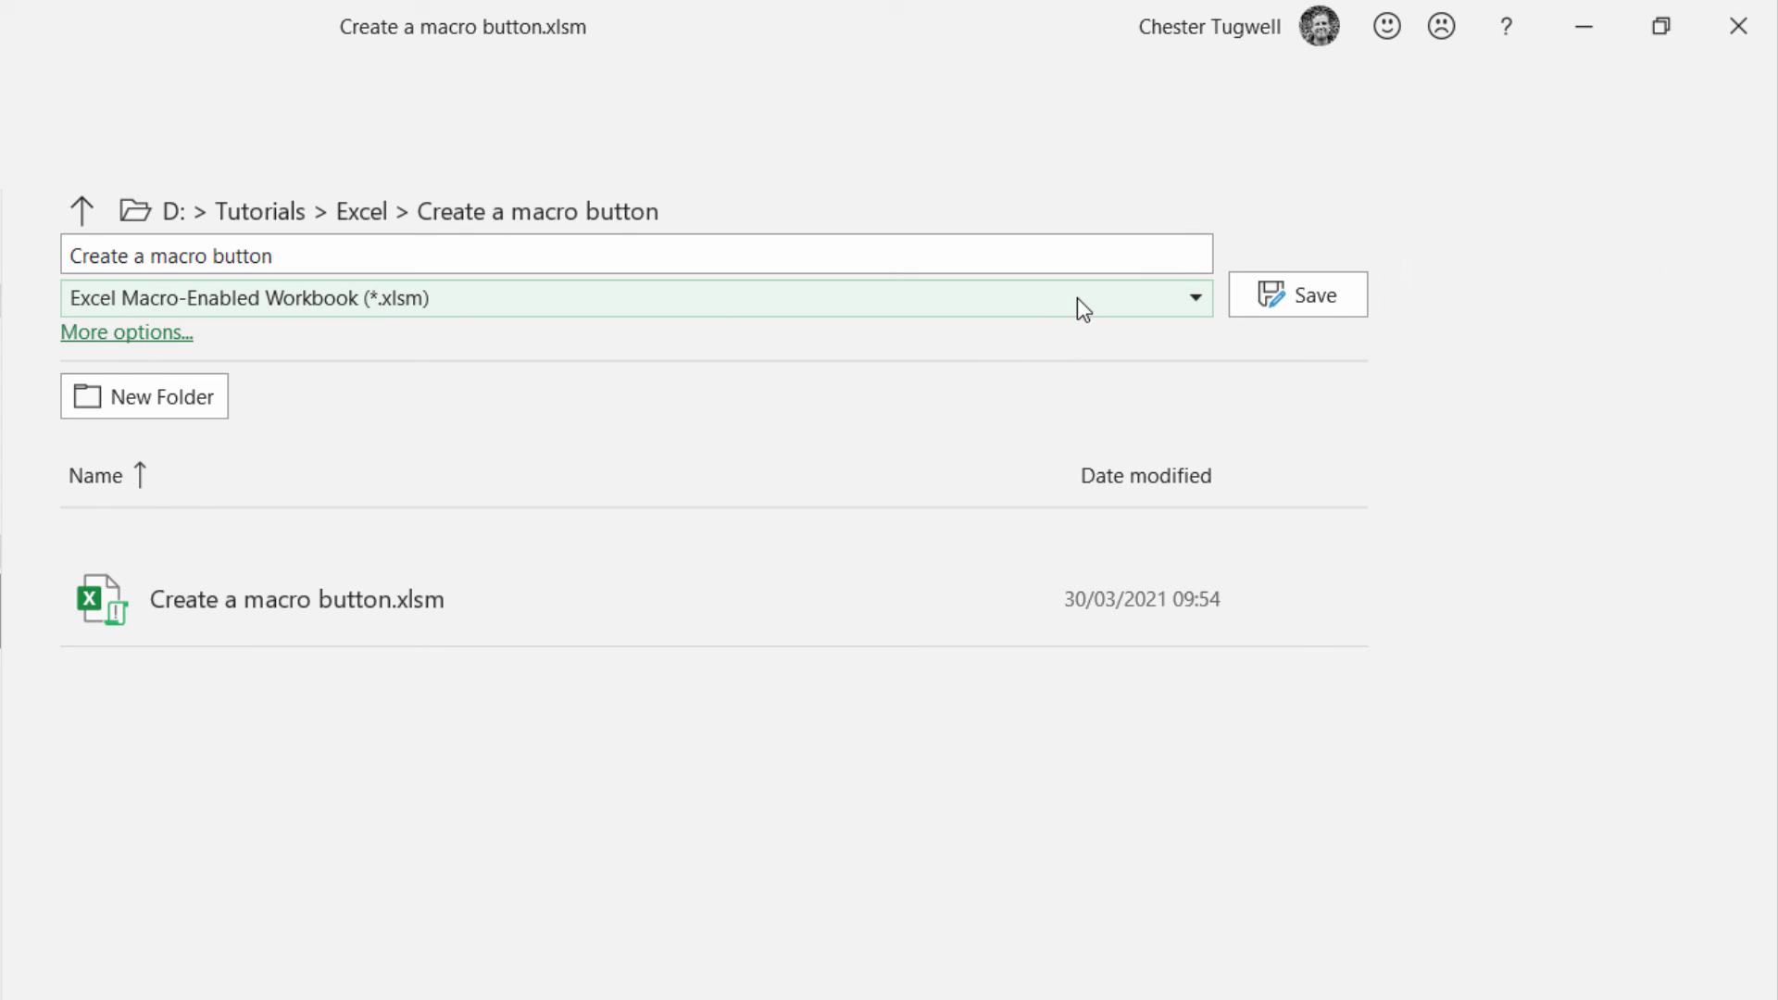
{"action": "left_click", "coordinate": [1201, 296]}
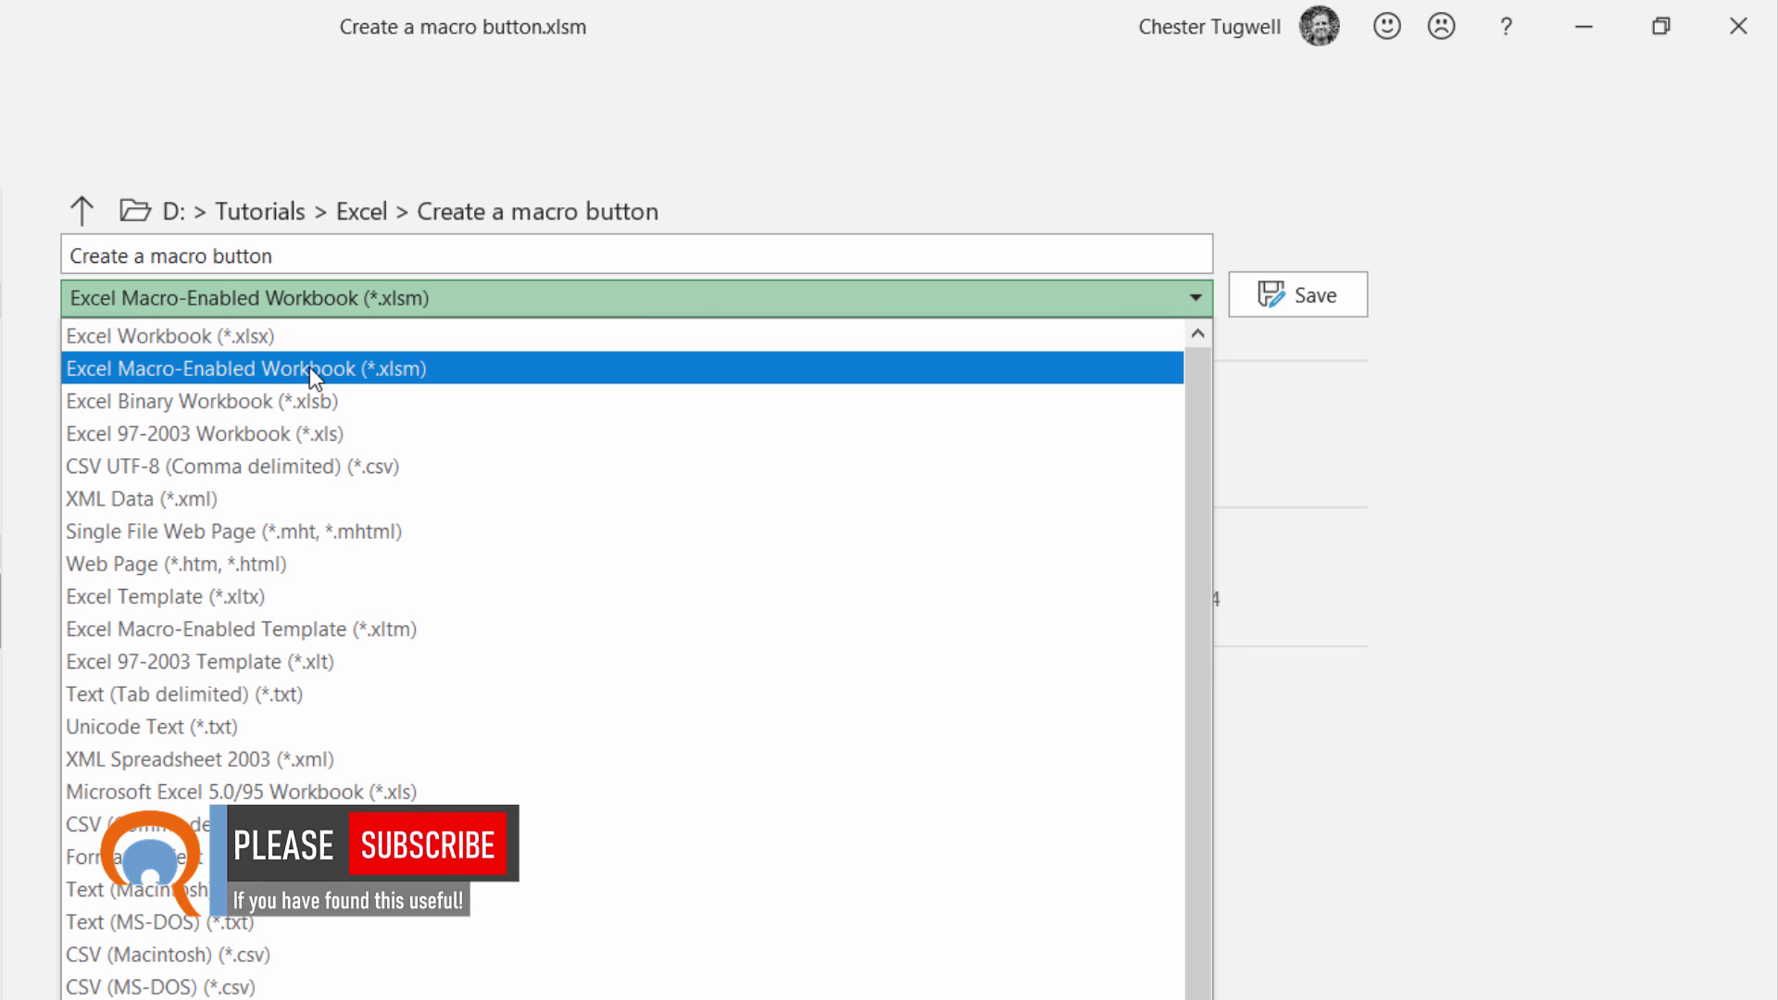
{"action": "left_click", "coordinate": [827, 109]}
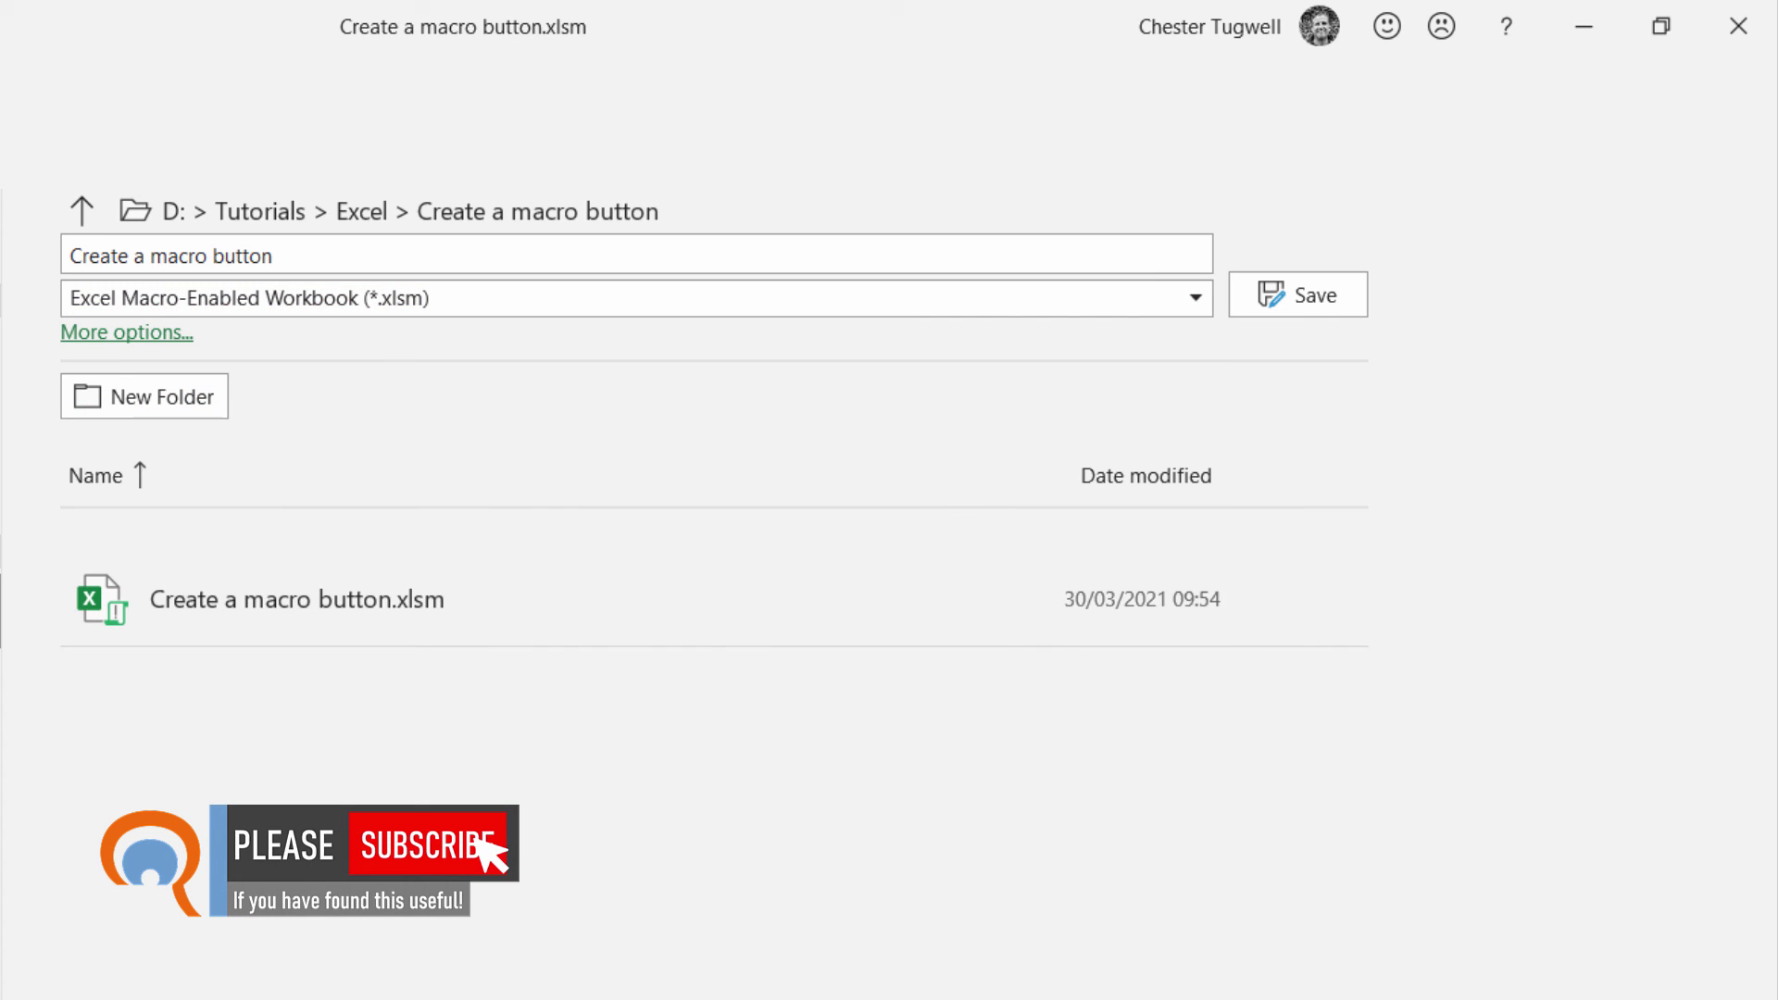